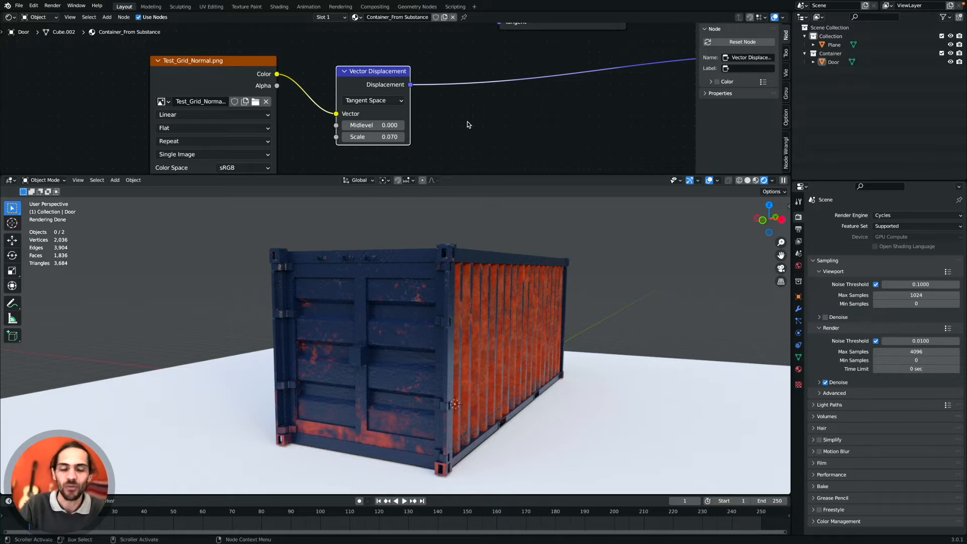
- Examine the finished rusty container in the rendered view, from both sides and close up at the doors
{"action": "middle_click_drag", "start_coordinate": [402, 287], "coordinate": [407, 285]}
{"action": "middle_click_drag", "start_coordinate": [486, 287], "coordinate": [485, 286], "text": "shift"}
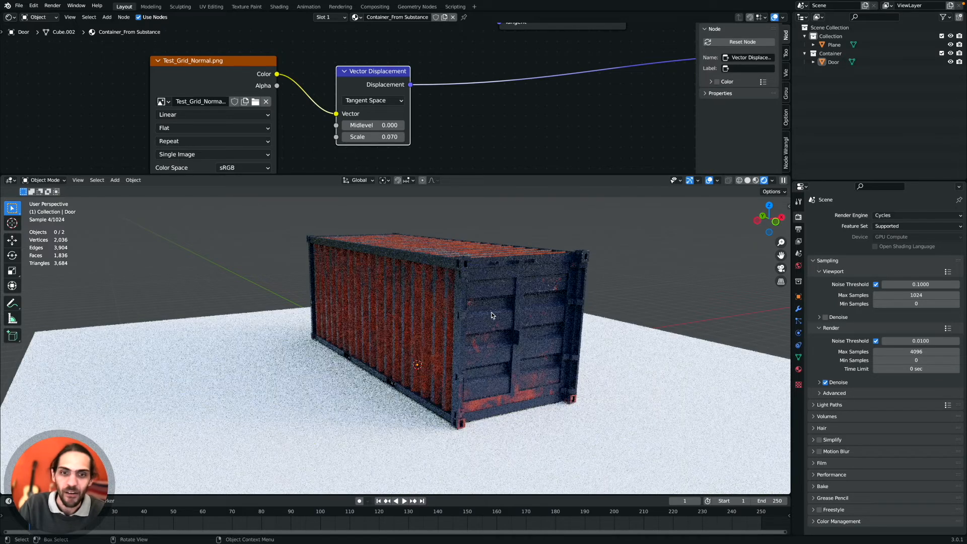
{"action": "mouse_move", "coordinate": [458, 271]}
{"action": "middle_mouse_down"}
{"action": "mouse_move", "coordinate": [487, 251]}
{"action": "mouse_move", "coordinate": [492, 273]}
{"action": "mouse_move", "coordinate": [473, 275]}
{"action": "middle_mouse_up"}
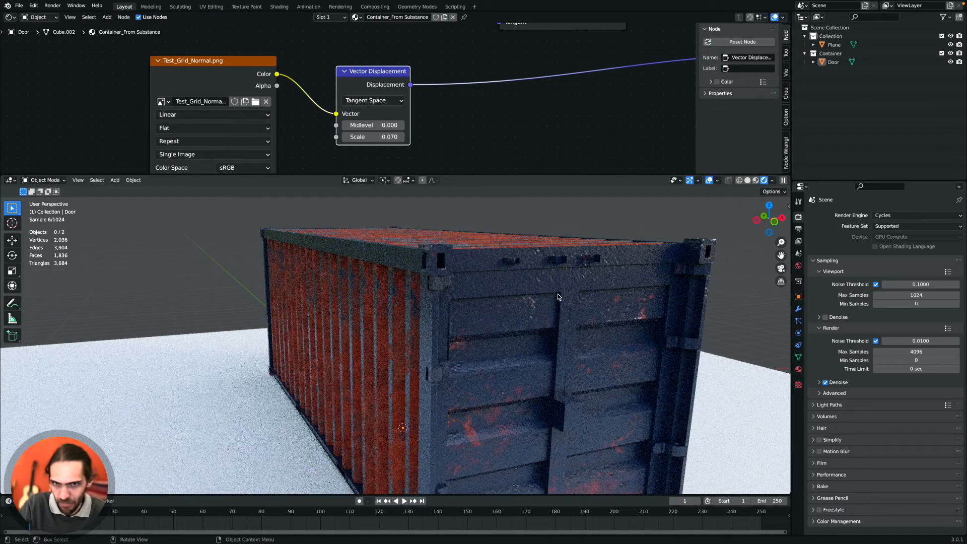
{"action": "middle_click_drag", "start_coordinate": [519, 287], "coordinate": [418, 337], "text": "ctrl"}
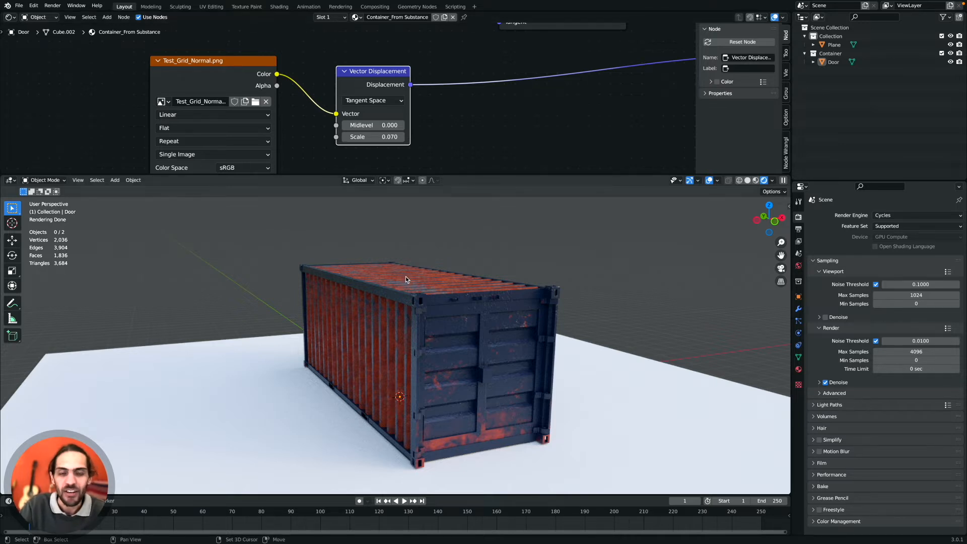
{"action": "scroll", "coordinate": [406, 276], "scroll_direction": "down", "scroll_amount": 2, "text": "shift"}
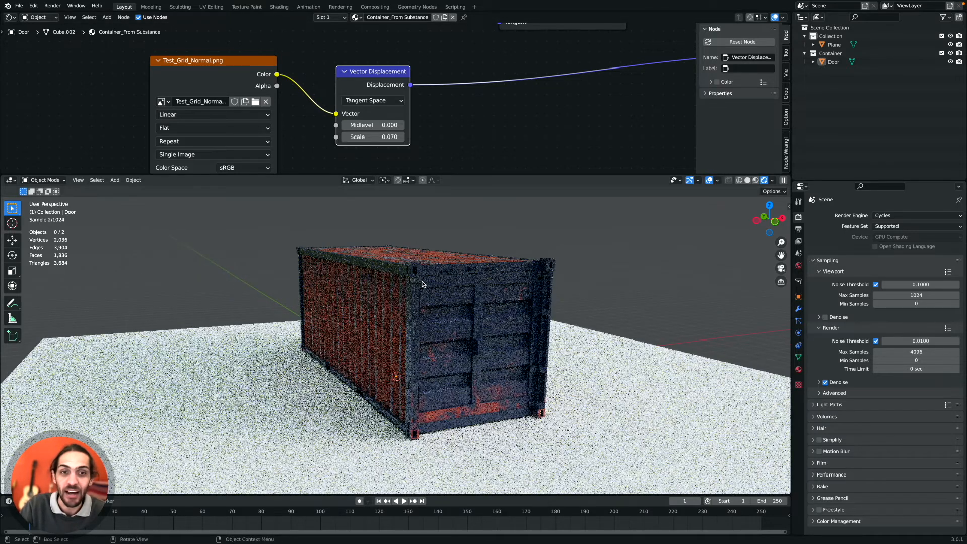
{"action": "scroll", "coordinate": [423, 282], "scroll_direction": "up", "scroll_amount": 1}
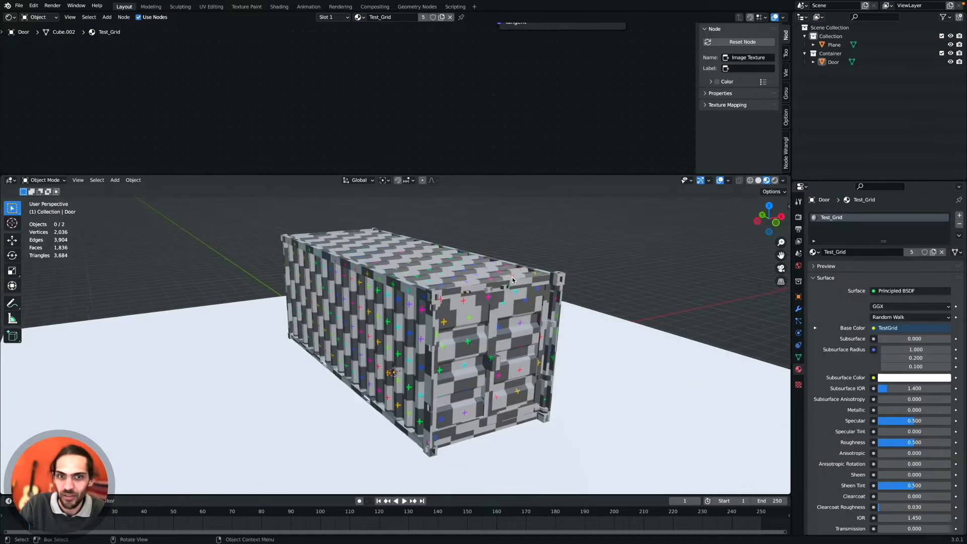
- Examine the test-grid texture on the container from all around to check its UV layout
{"action": "scroll", "coordinate": [511, 277], "scroll_direction": "right", "scroll_amount": 5}
{"action": "scroll", "coordinate": [511, 277], "scroll_direction": "right", "scroll_amount": 10}
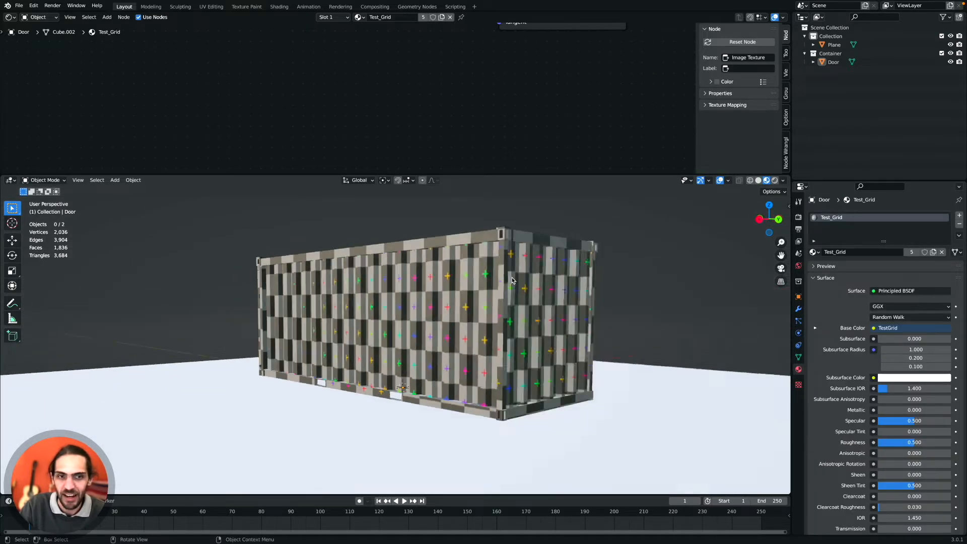
{"action": "scroll", "coordinate": [508, 277], "scroll_direction": "right", "scroll_amount": 8}
{"action": "scroll", "coordinate": [508, 278], "scroll_direction": "up", "scroll_amount": 5}
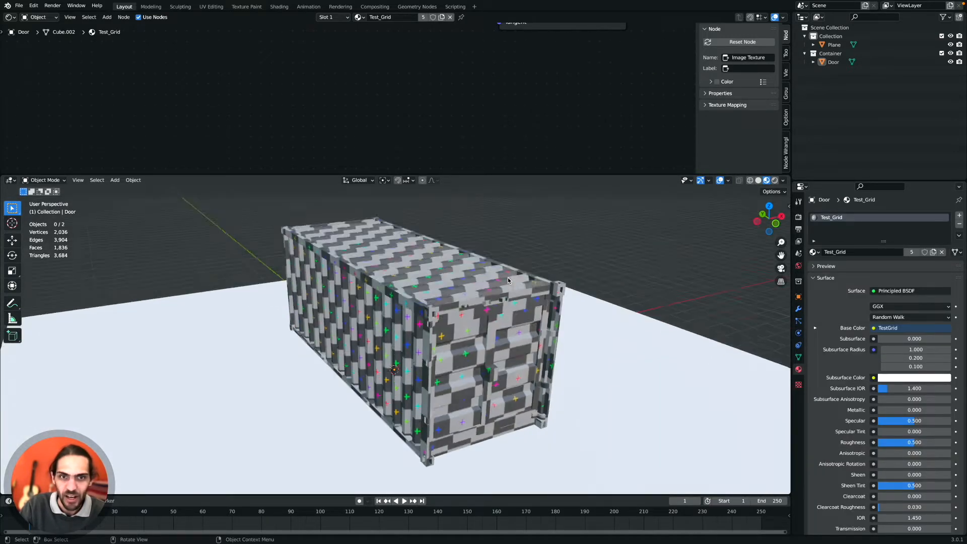
{"action": "scroll", "coordinate": [508, 277], "scroll_direction": "right", "scroll_amount": 4}
{"action": "scroll", "coordinate": [508, 277], "scroll_direction": "left", "scroll_amount": 6}
{"action": "scroll", "coordinate": [486, 275], "scroll_direction": "right", "scroll_amount": 6}
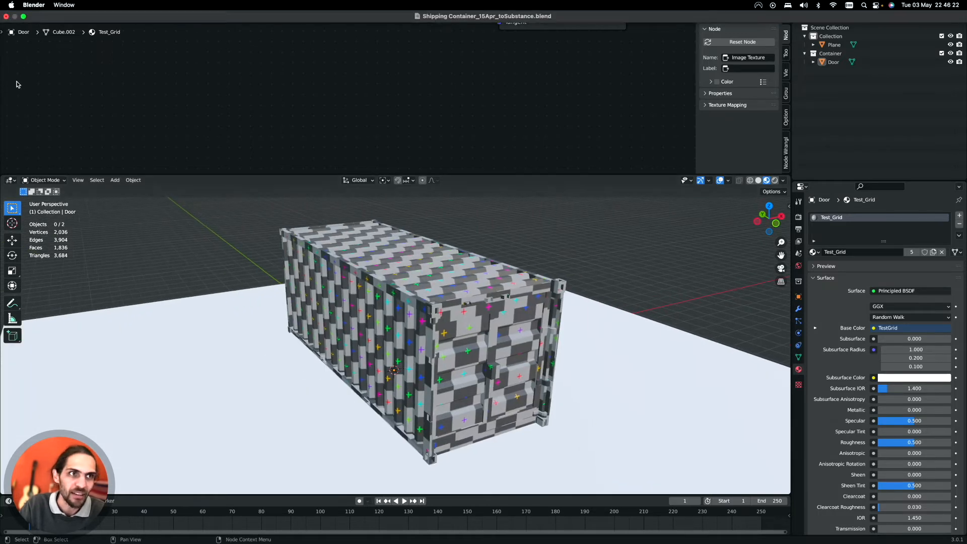
{"action": "left_click", "coordinate": [19, 6]}
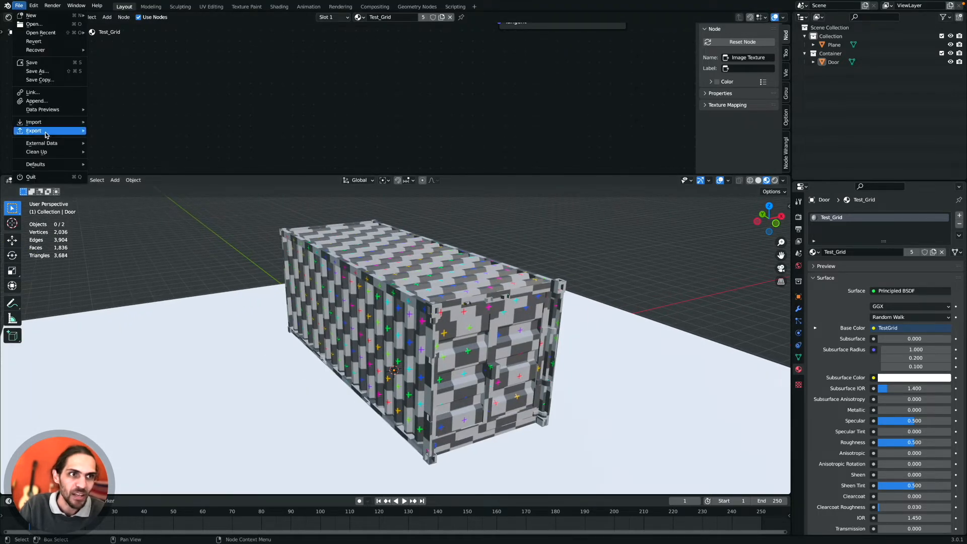
{"action": "mouse_move", "coordinate": [46, 133]}
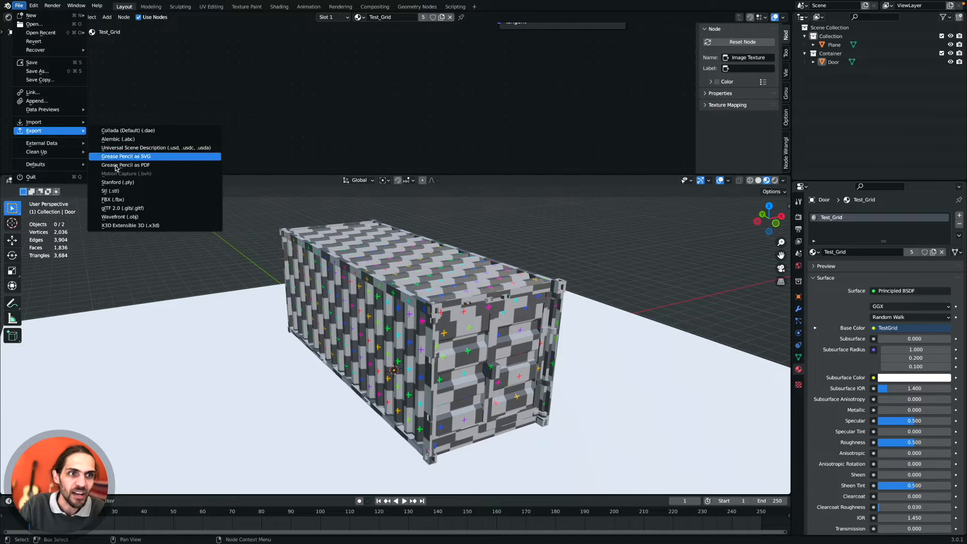
{"action": "left_click", "coordinate": [110, 202]}
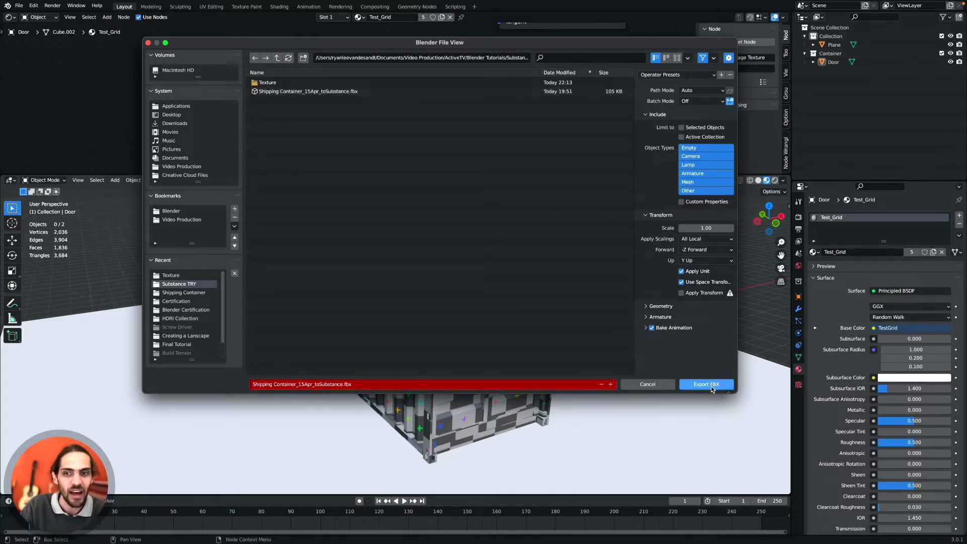
{"action": "left_click", "coordinate": [655, 383]}
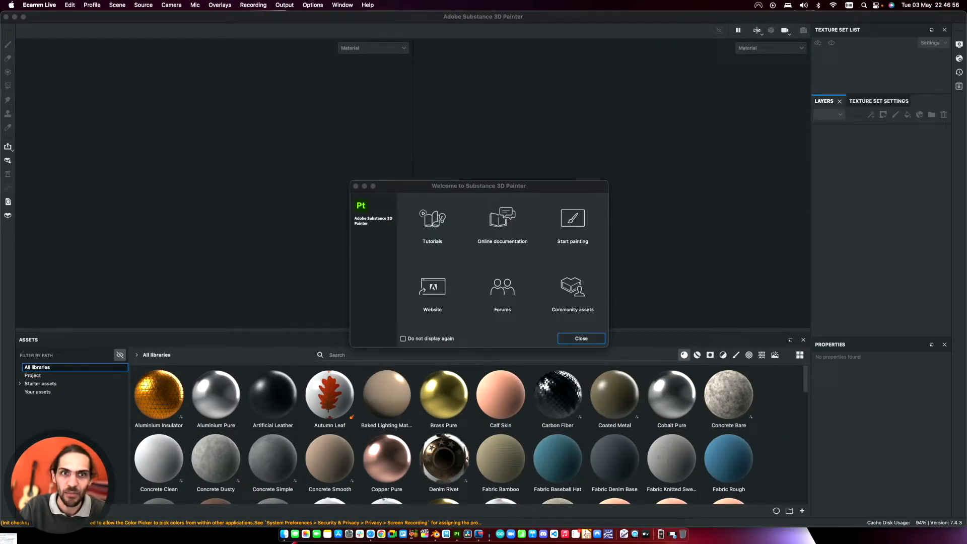
- Switch to Substance 3D Painter, close the welcome window and make the application full screen
{"action": "left_click", "coordinate": [630, 18]}
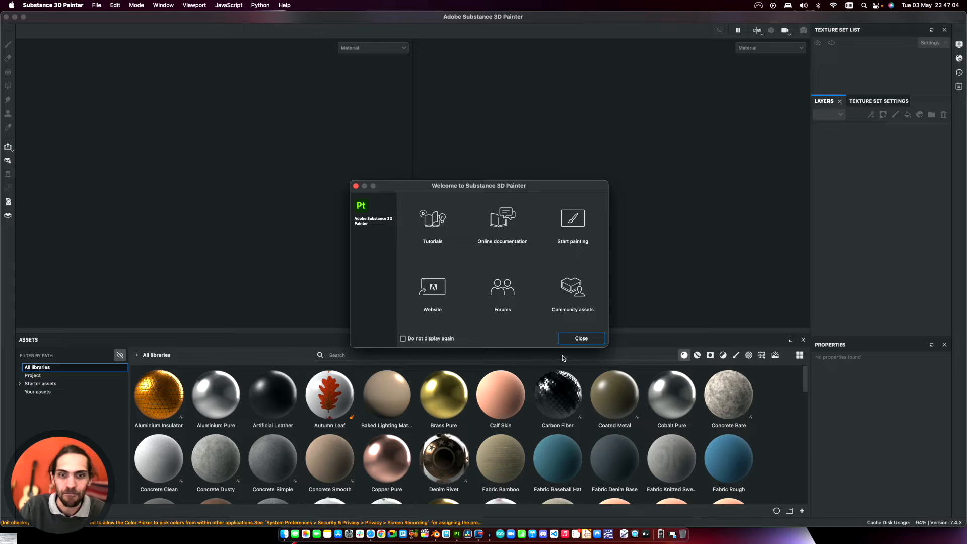
{"action": "left_click", "coordinate": [576, 339]}
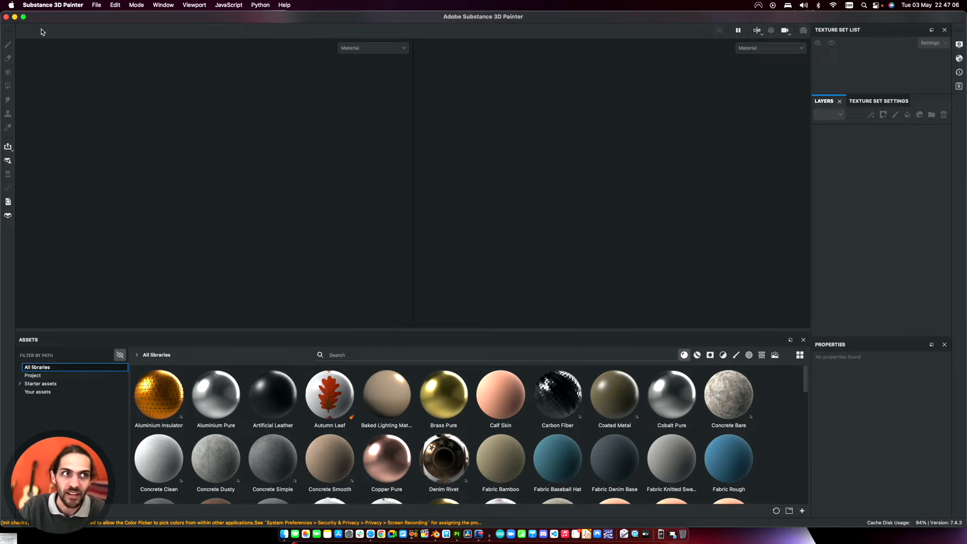
{"action": "left_click", "coordinate": [23, 17]}
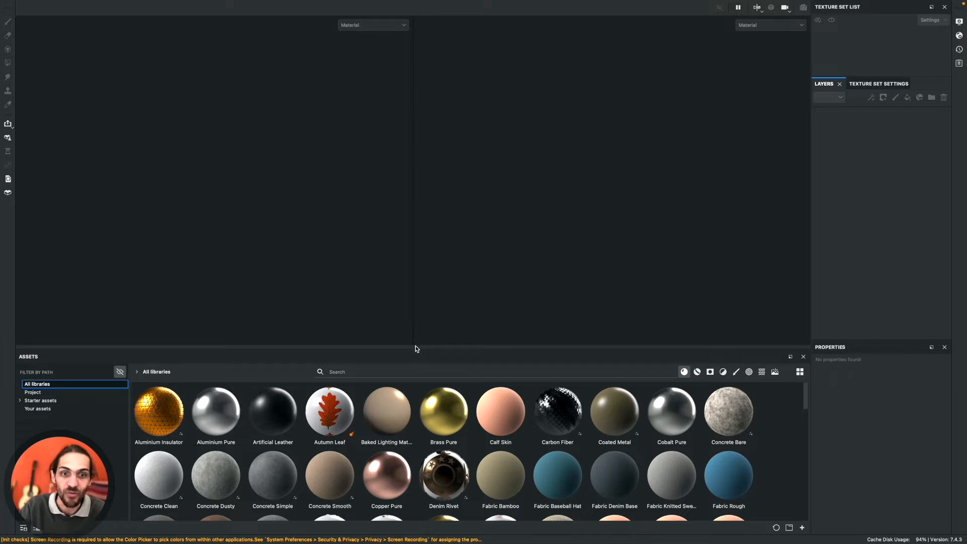
{"action": "scroll", "coordinate": [543, 446], "scroll_direction": "down", "scroll_amount": 10}
{"action": "scroll", "coordinate": [303, 438], "scroll_direction": "up", "scroll_amount": 10}
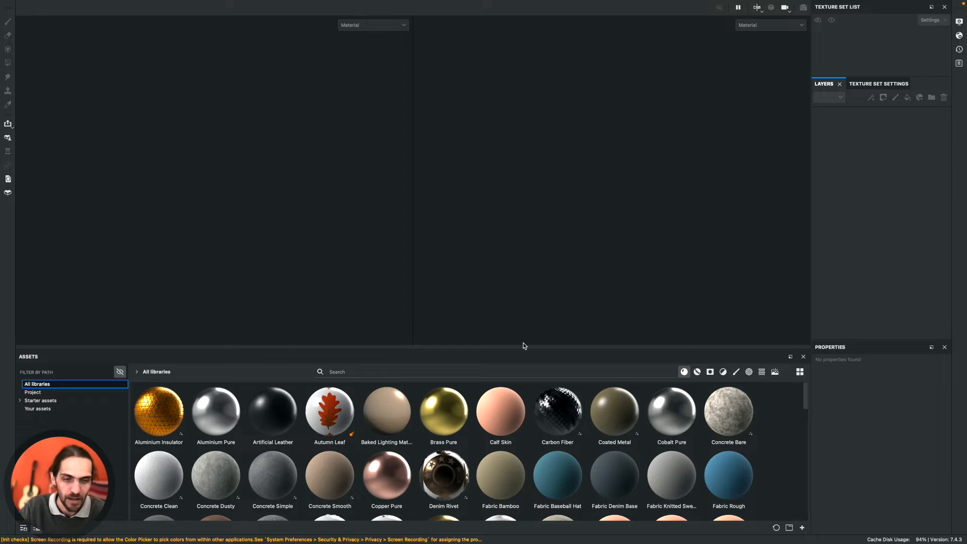
- Start a new project with Shipping Container_15Apr_toSubstance.fbx from the Substance TRY folder as its mesh file
{"action": "mouse_move", "coordinate": [63, 1]}
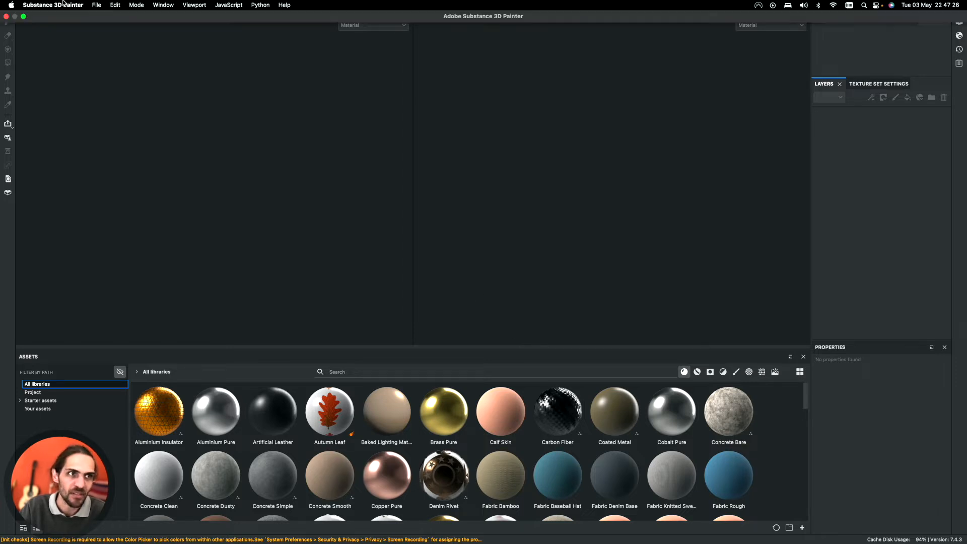
{"action": "left_click", "coordinate": [94, 5]}
{"action": "left_click", "coordinate": [98, 19]}
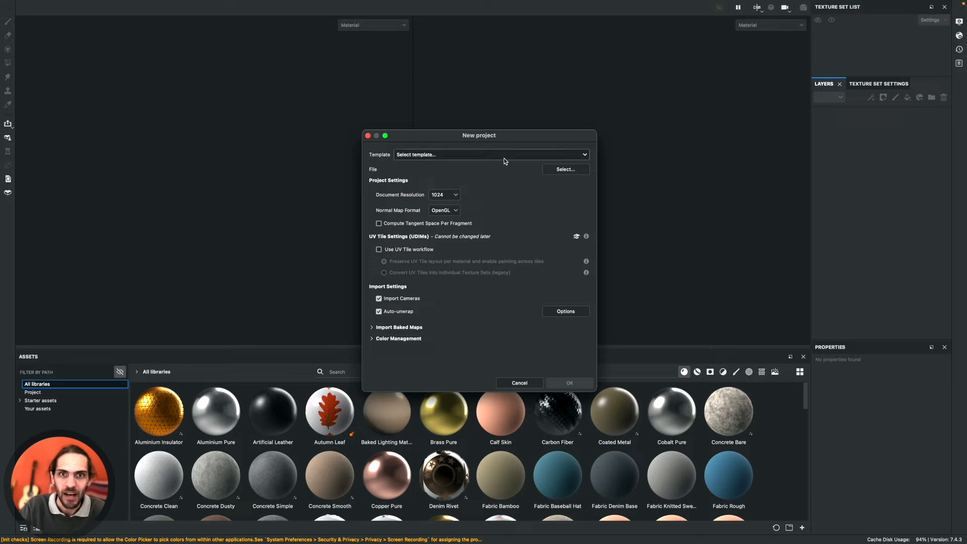
{"action": "left_click", "coordinate": [440, 157]}
{"action": "left_click", "coordinate": [437, 136]}
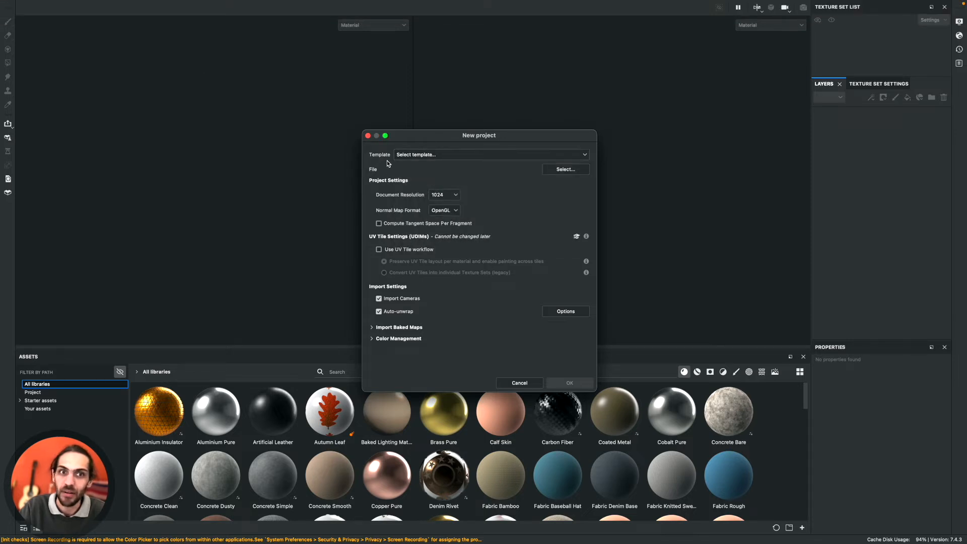
{"action": "left_click", "coordinate": [566, 169]}
{"action": "left_click", "coordinate": [584, 171]}
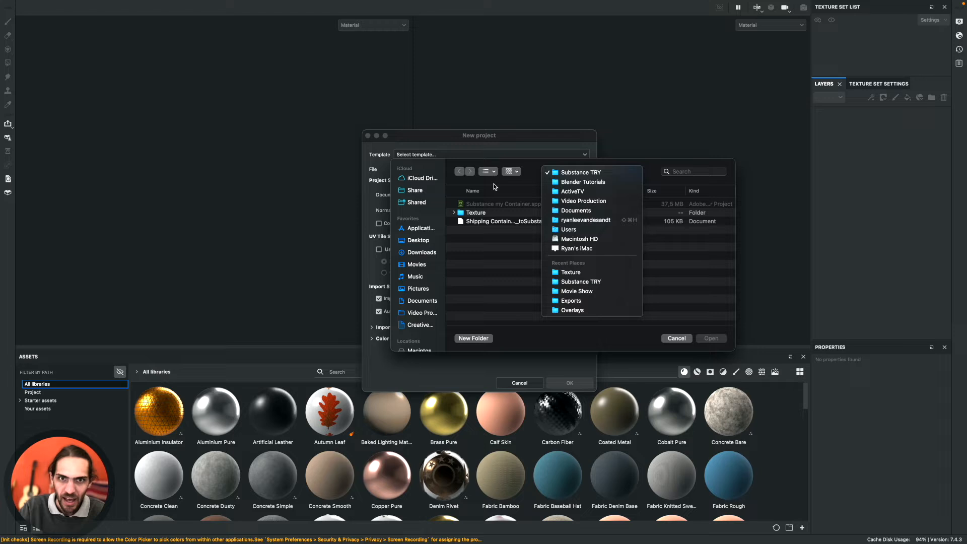
{"action": "left_click", "coordinate": [491, 222]}
{"action": "left_click", "coordinate": [708, 340]}
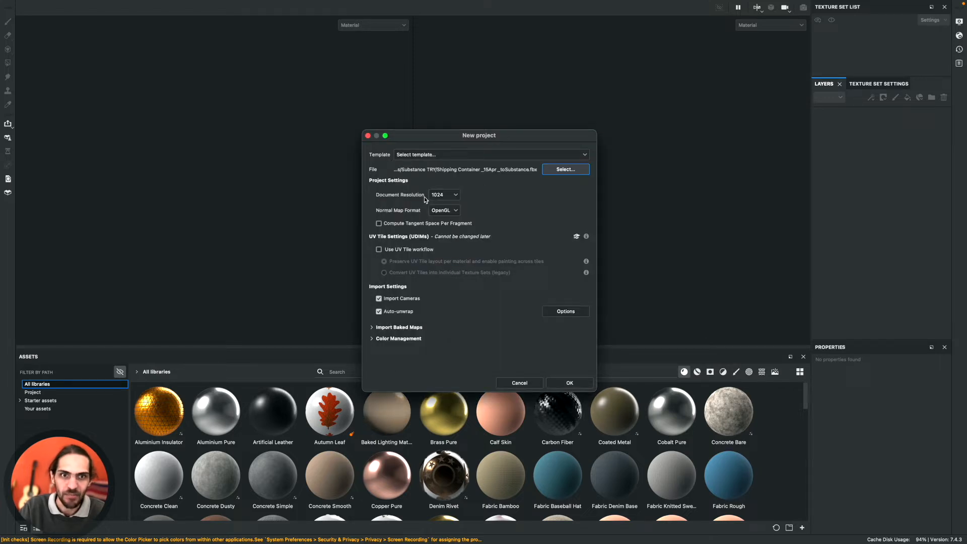
- Set the document resolution to 4096, keep the OpenGL normal map format and create the project
{"action": "left_click", "coordinate": [440, 198]}
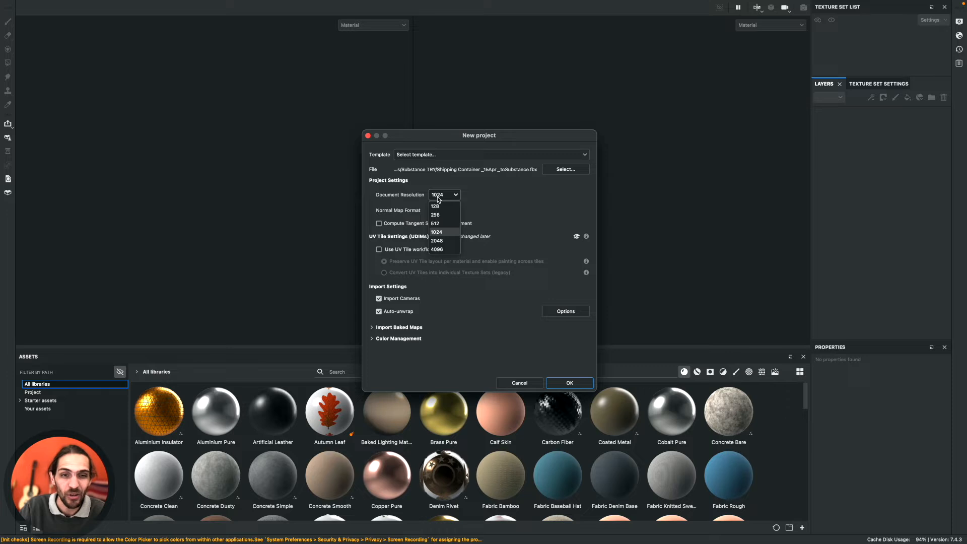
{"action": "left_click", "coordinate": [449, 250]}
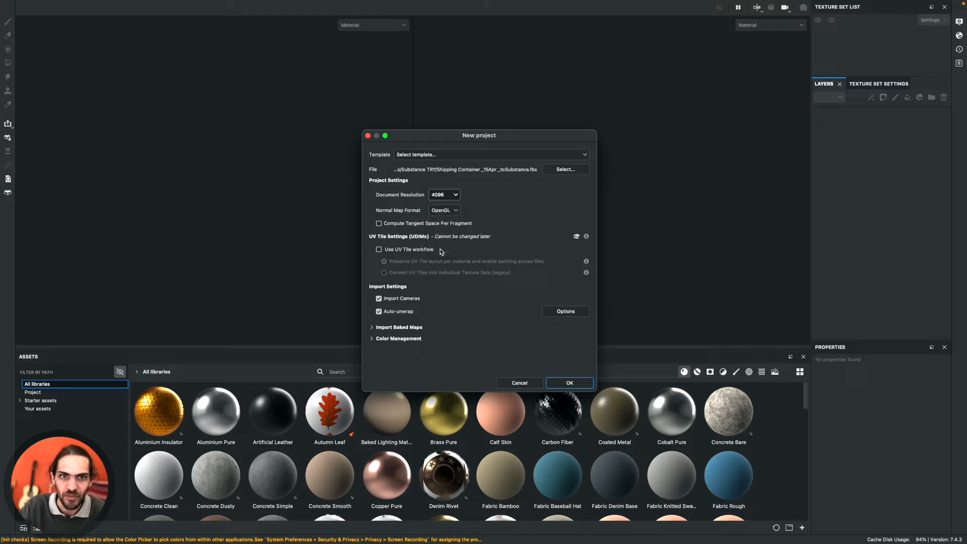
{"action": "left_click", "coordinate": [456, 212]}
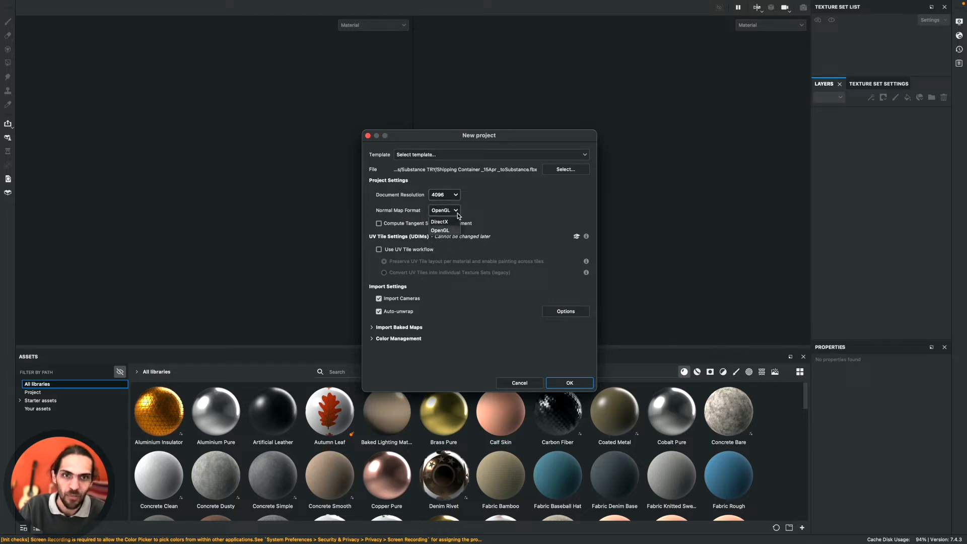
{"action": "left_click", "coordinate": [499, 199]}
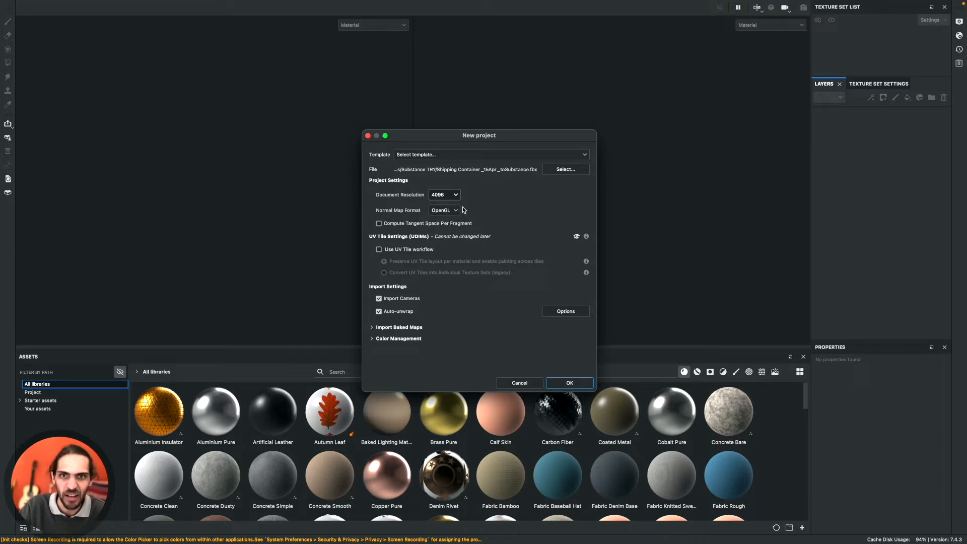
{"action": "left_click", "coordinate": [569, 383]}
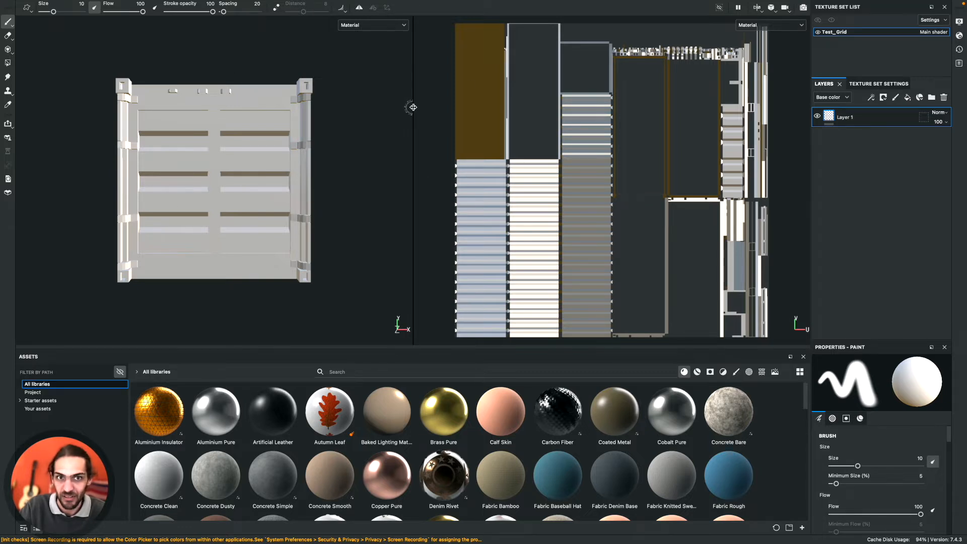
- Widen the 3D view of the container at the expense of the UV view
{"action": "left_click_drag", "start_coordinate": [426, 106], "coordinate": [661, 122]}
{"action": "mouse_move", "coordinate": [580, 121]}
{"action": "left_mouse_down"}
{"action": "mouse_move", "coordinate": [389, 121]}
{"action": "mouse_move", "coordinate": [711, 120]}
{"action": "left_mouse_up"}
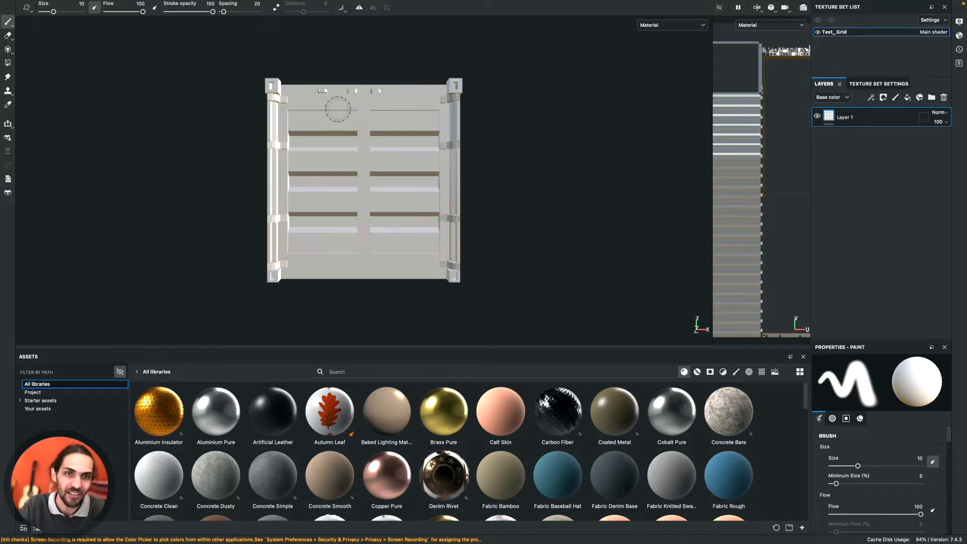
- Inspect the imported container mesh from its sides and door end, and enlarge the paint properties area
{"action": "mouse_move", "coordinate": [317, 100]}
{"action": "left_mouse_down", "text": "alt"}
{"action": "mouse_move", "coordinate": [449, 146]}
{"action": "mouse_move", "coordinate": [485, 108]}
{"action": "mouse_move", "coordinate": [548, 138]}
{"action": "mouse_move", "coordinate": [604, 145]}
{"action": "mouse_move", "coordinate": [447, 123]}
{"action": "left_mouse_up", "text": "alt"}
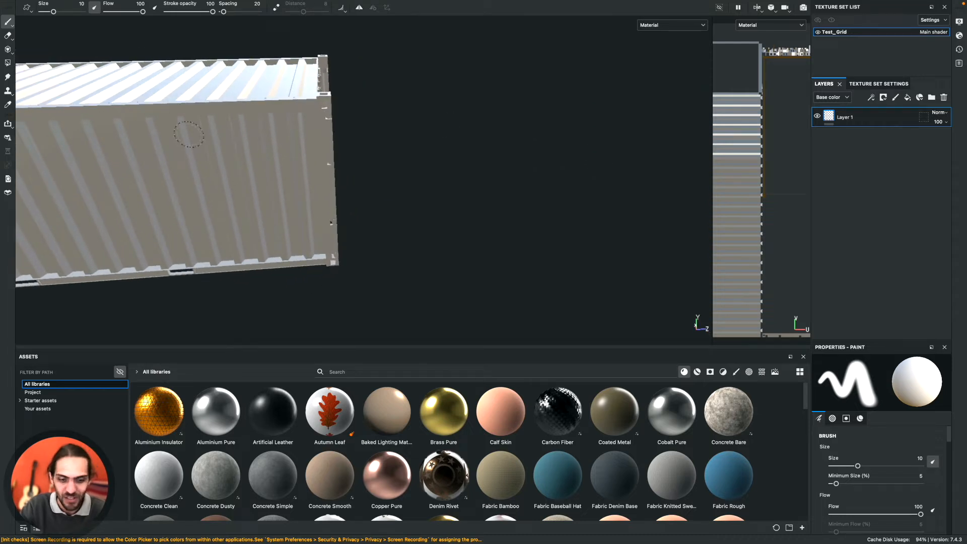
{"action": "key", "text": "f"}
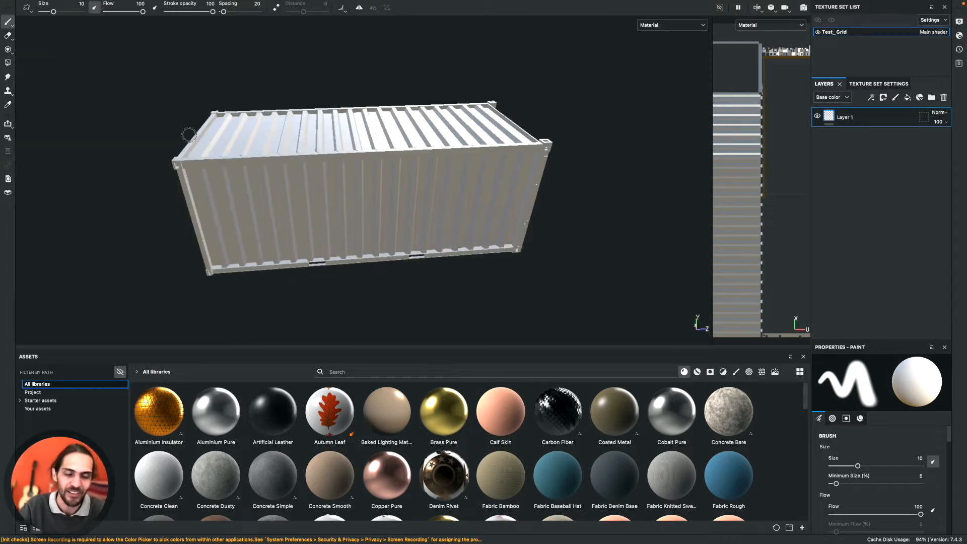
{"action": "left_click_drag", "start_coordinate": [186, 149], "coordinate": [123, 214], "text": "alt"}
{"action": "mouse_move", "coordinate": [530, 239]}
{"action": "left_mouse_down", "text": "alt"}
{"action": "mouse_move", "coordinate": [476, 204]}
{"action": "mouse_move", "coordinate": [386, 199]}
{"action": "mouse_move", "coordinate": [412, 202]}
{"action": "left_mouse_up", "text": "alt"}
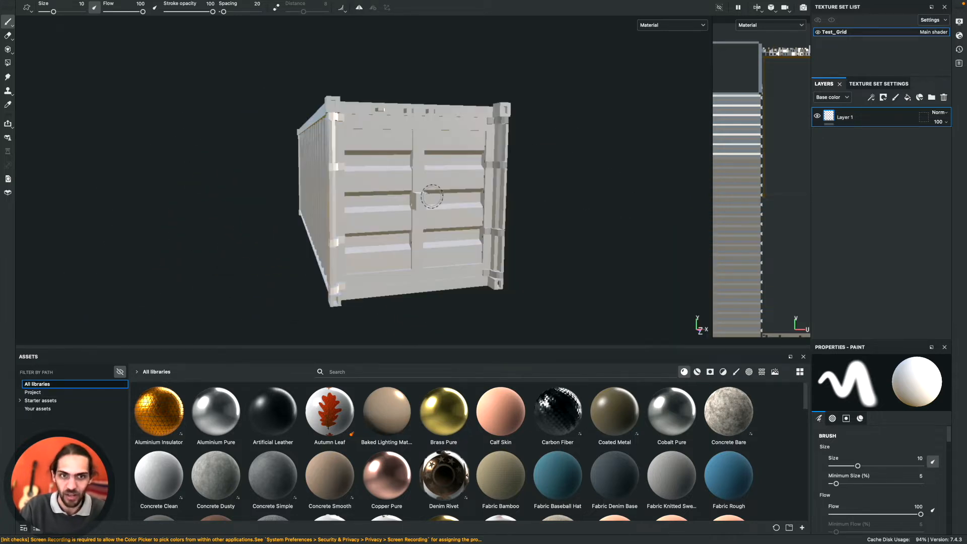
{"action": "left_click_drag", "start_coordinate": [504, 213], "coordinate": [298, 216], "text": "alt"}
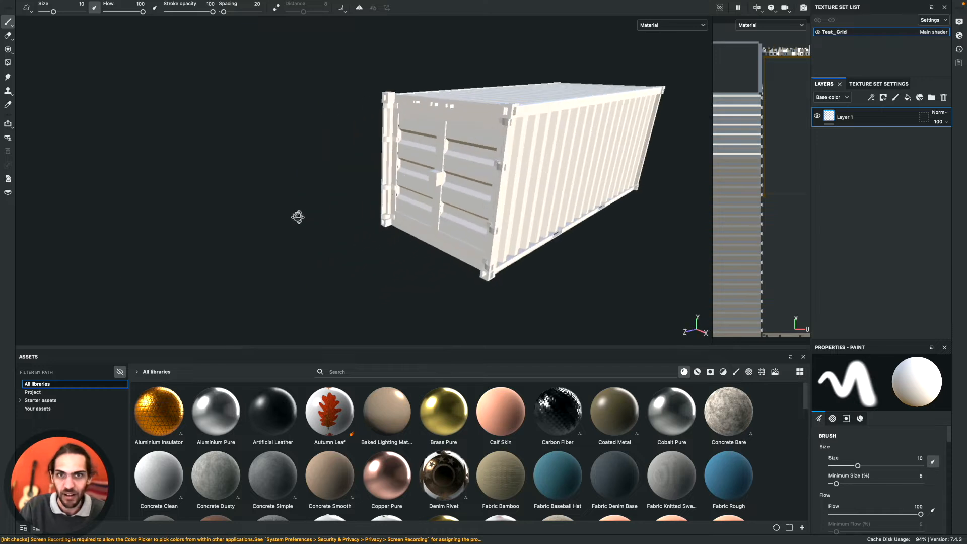
{"action": "key", "text": "f"}
{"action": "left_click_drag", "start_coordinate": [353, 176], "coordinate": [385, 167], "text": "alt"}
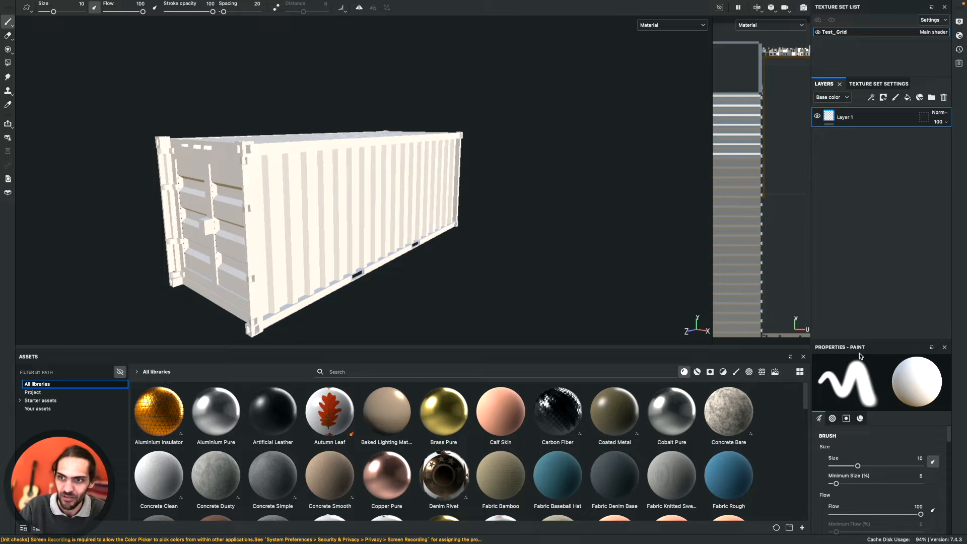
{"action": "left_click_drag", "start_coordinate": [862, 339], "coordinate": [857, 185]}
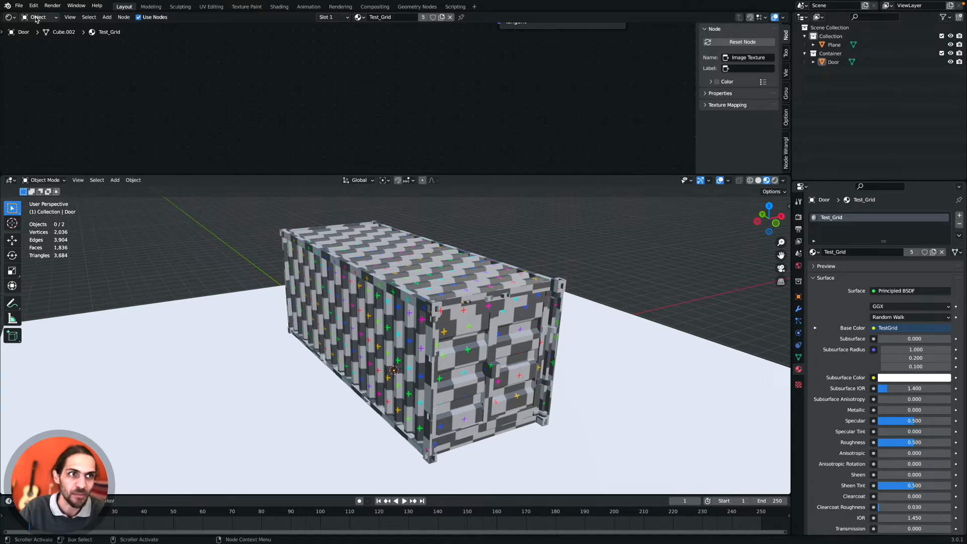
- Open the recent file Screw Driver Challenge 11APR.blend without saving the container file, and show the large viewport in rendered shading
{"action": "left_click", "coordinate": [19, 5]}
{"action": "mouse_move", "coordinate": [33, 36]}
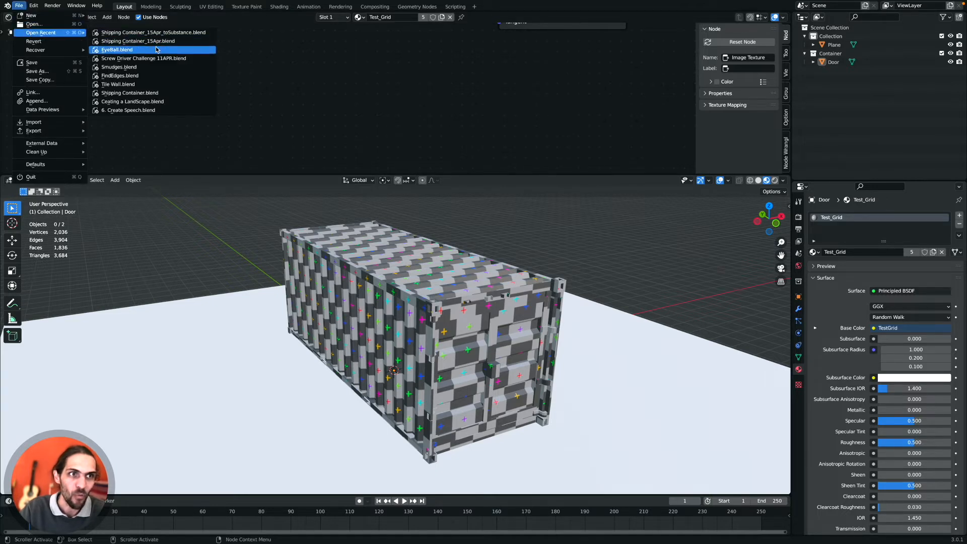
{"action": "left_click", "coordinate": [155, 53]}
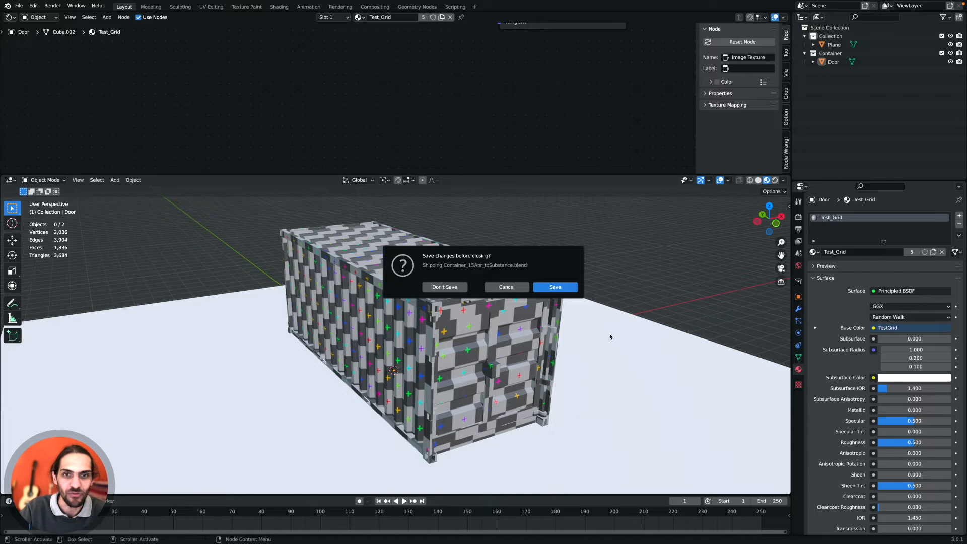
{"action": "left_click", "coordinate": [450, 287]}
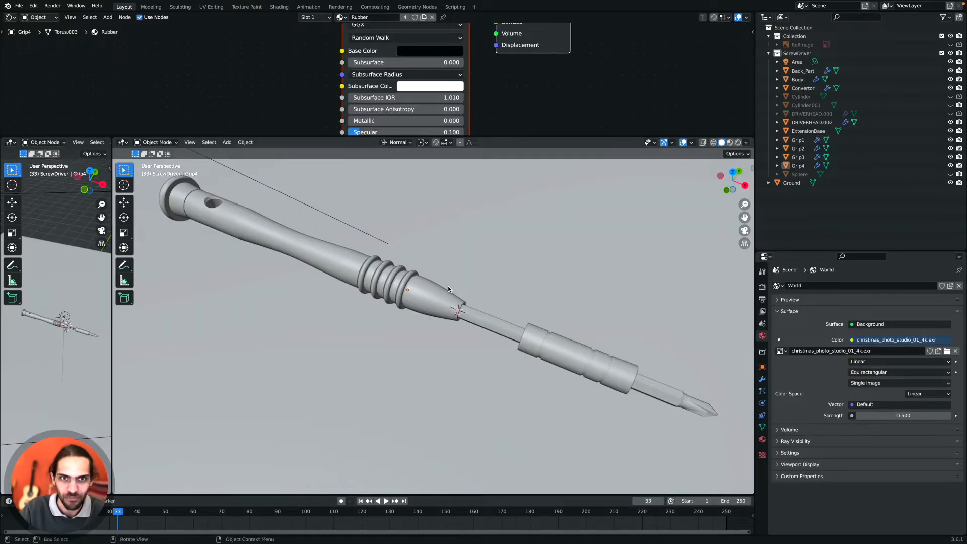
{"action": "left_click", "coordinate": [739, 142]}
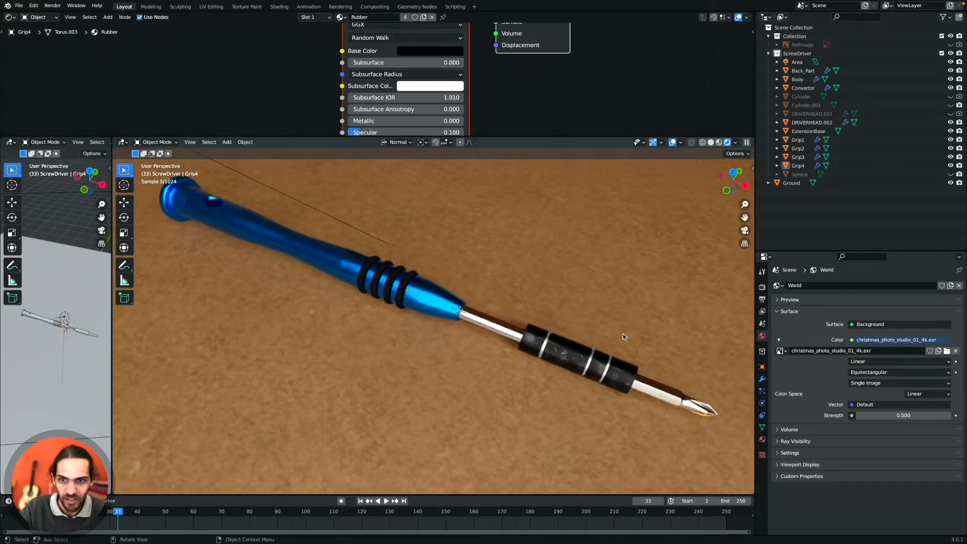
{"action": "middle_click_drag", "start_coordinate": [475, 333], "coordinate": [474, 333]}
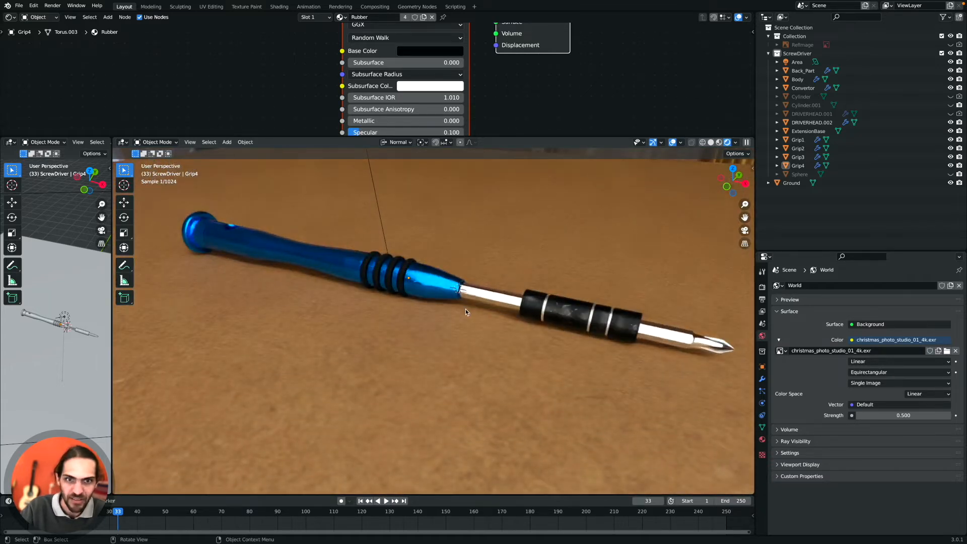
- Select the screwdriver's blue body and examine the overall layout of its Scratched_Metal node graph
{"action": "left_click", "coordinate": [319, 258]}
{"action": "scroll", "coordinate": [398, 82], "scroll_direction": "down", "scroll_amount": 2, "text": "shift"}
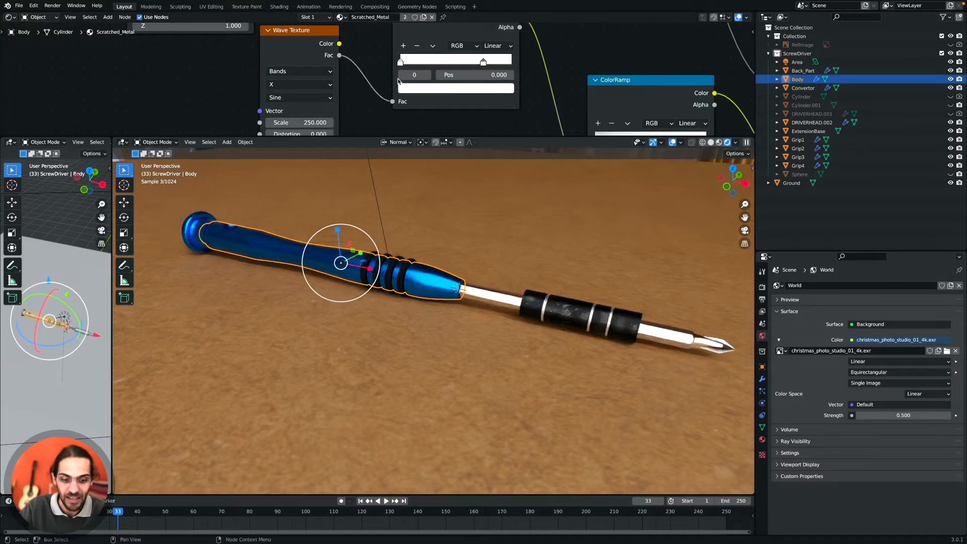
{"action": "scroll", "coordinate": [398, 81], "scroll_direction": "down", "scroll_amount": 8}
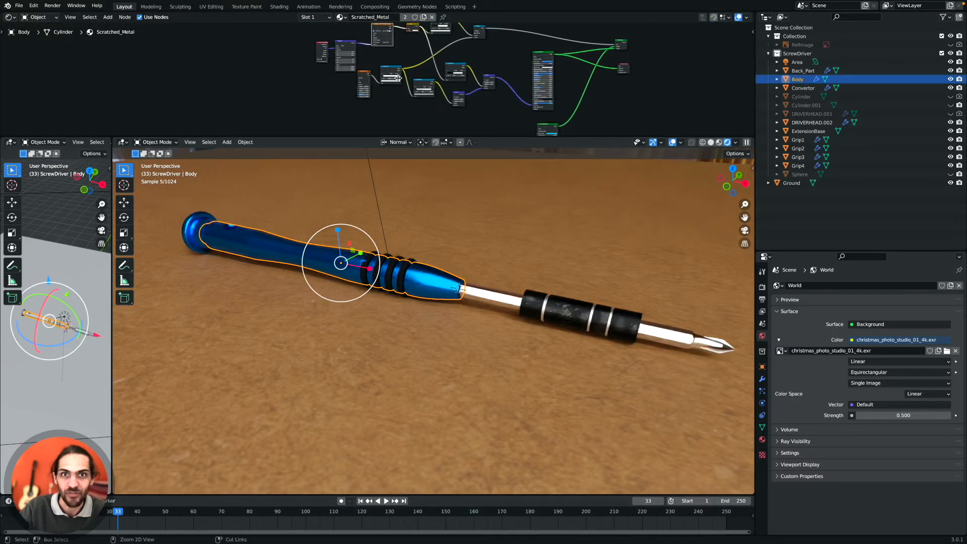
{"action": "scroll", "coordinate": [452, 66], "scroll_direction": "right", "scroll_amount": 3}
{"action": "scroll", "coordinate": [453, 66], "scroll_direction": "down", "scroll_amount": 3}
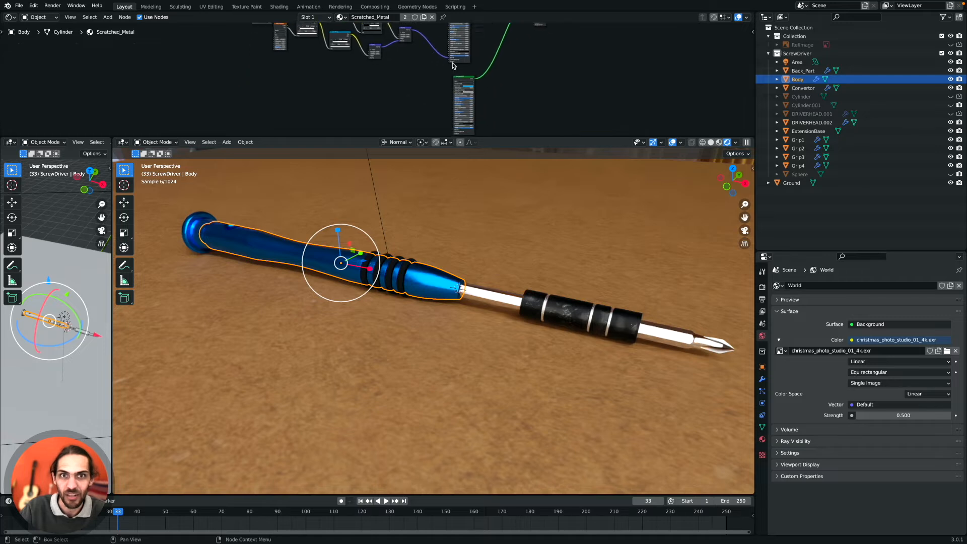
{"action": "scroll", "coordinate": [454, 67], "scroll_direction": "up", "scroll_amount": 3}
{"action": "scroll", "coordinate": [455, 65], "scroll_direction": "up", "scroll_amount": 1}
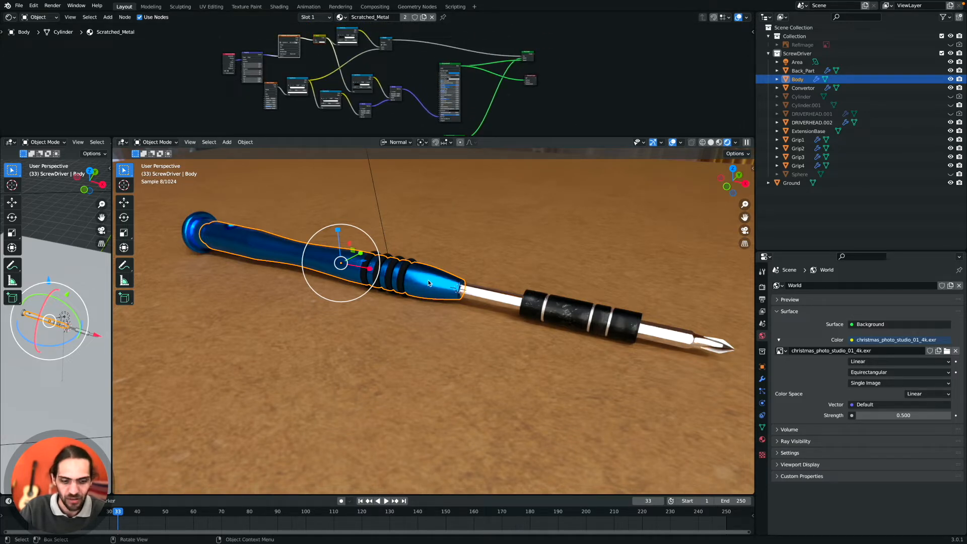
- Deselect everything and examine the rendered screwdriver from its tip and along its side
{"action": "key", "text": "alt+a"}
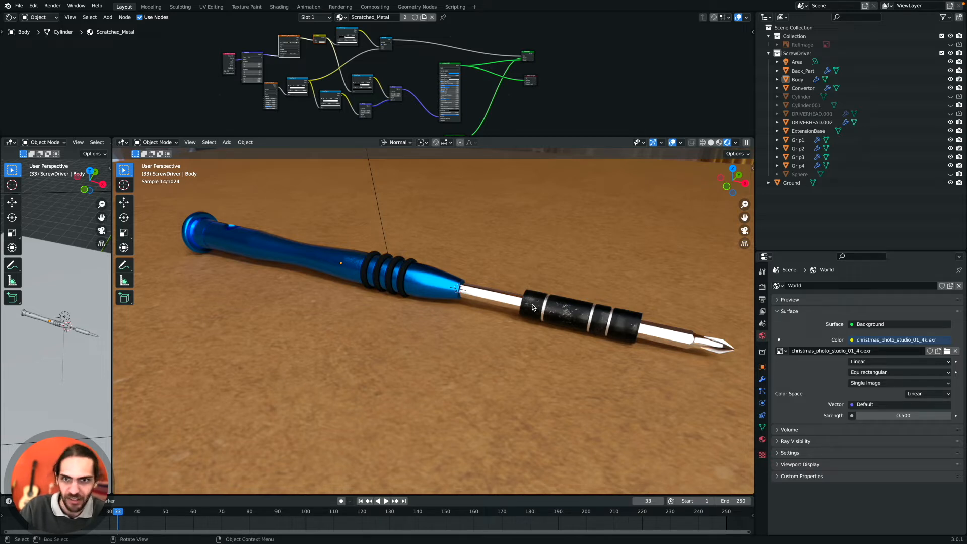
{"action": "scroll", "coordinate": [642, 331], "scroll_direction": "right", "scroll_amount": 10}
{"action": "scroll", "coordinate": [642, 331], "scroll_direction": "down", "scroll_amount": 3}
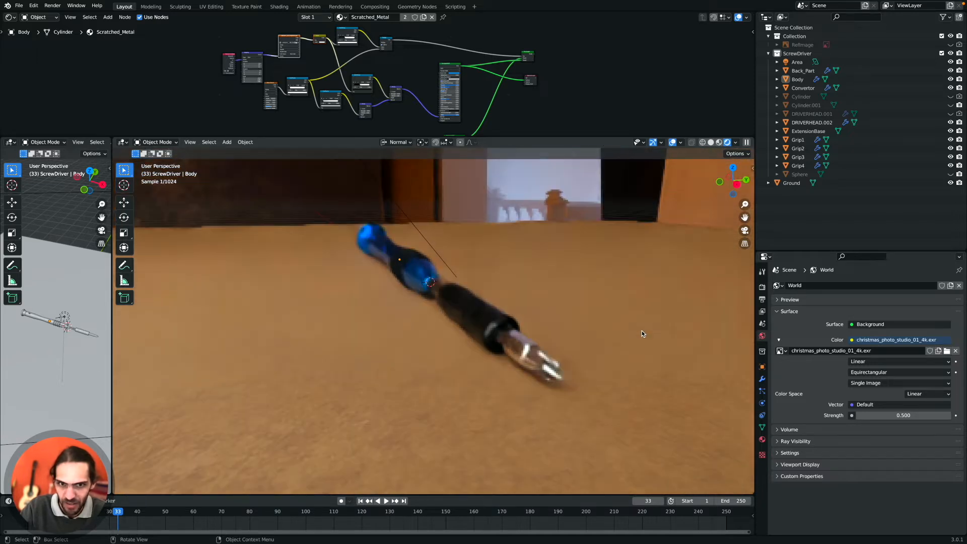
{"action": "middle_click_drag", "start_coordinate": [545, 364], "coordinate": [367, 370]}
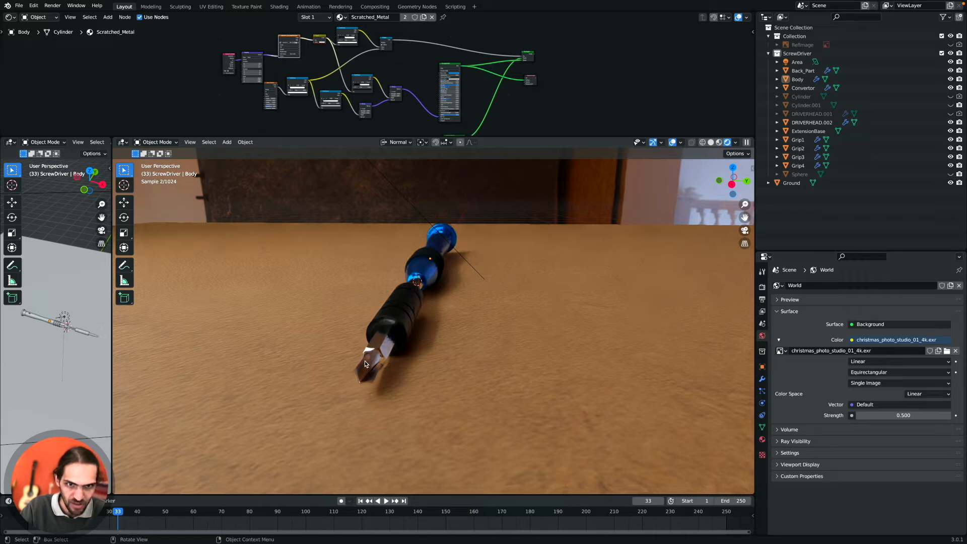
{"action": "middle_click_drag", "start_coordinate": [387, 340], "coordinate": [414, 334]}
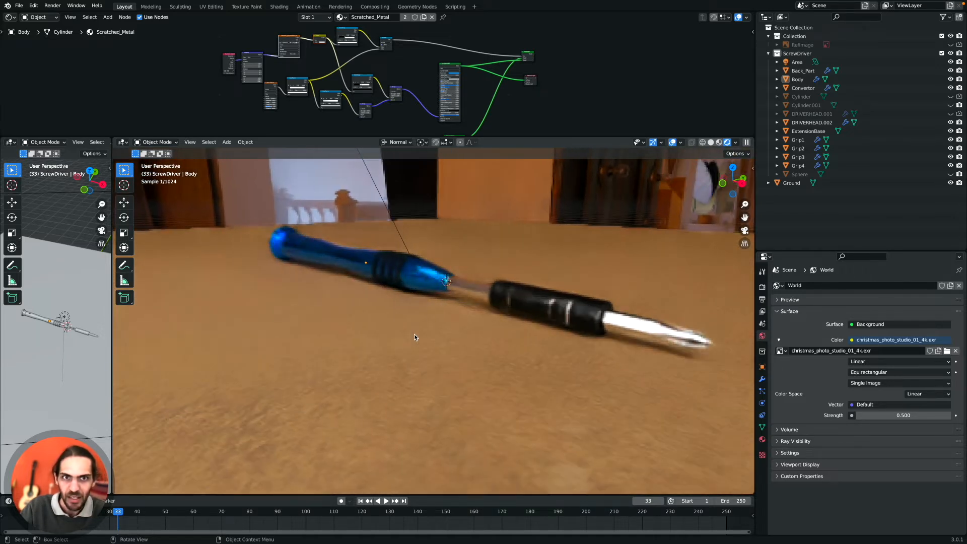
- Examine the Scratched_Metal node graph up close, from the texture coordinate and mapping nodes through the wave texture, color ramps and bump nodes
{"action": "middle_click_drag", "start_coordinate": [396, 60], "coordinate": [400, 87]}
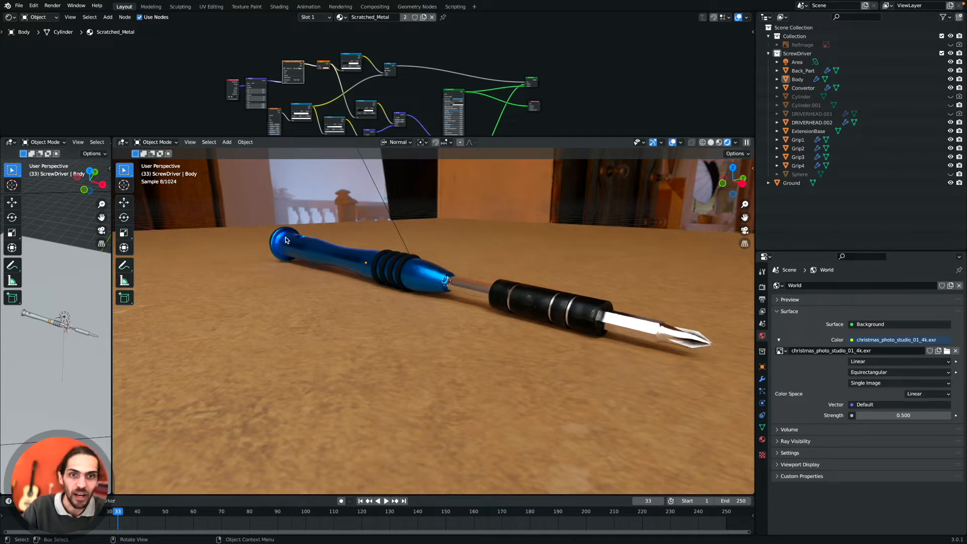
{"action": "mouse_move", "coordinate": [229, 76]}
{"action": "middle_mouse_down"}
{"action": "mouse_move", "coordinate": [236, 116]}
{"action": "mouse_move", "coordinate": [247, 76]}
{"action": "middle_mouse_up"}
{"action": "scroll", "coordinate": [247, 77], "scroll_direction": "down", "scroll_amount": 1}
{"action": "scroll", "coordinate": [248, 76], "scroll_direction": "down", "scroll_amount": 3, "text": "ctrl"}
{"action": "scroll", "coordinate": [250, 75], "scroll_direction": "up", "scroll_amount": 8, "text": "ctrl"}
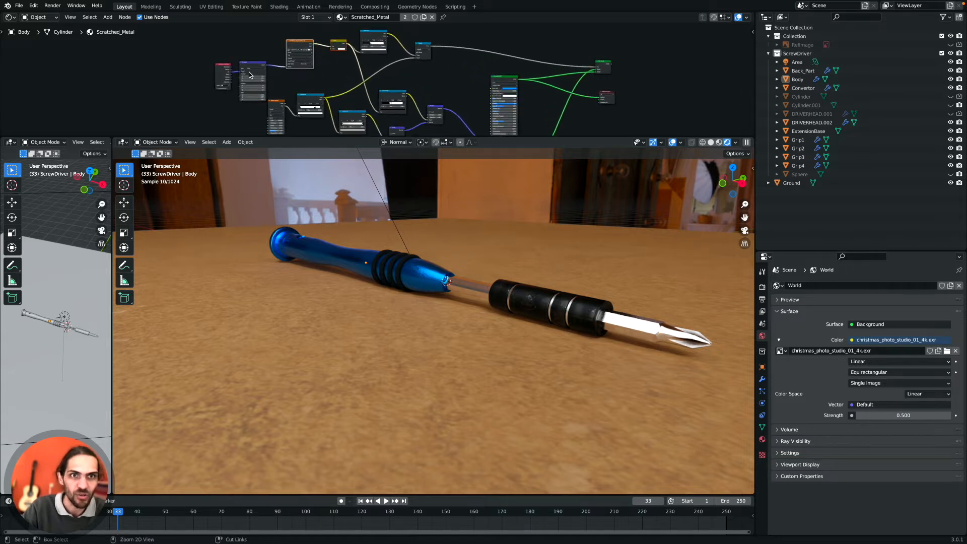
{"action": "scroll", "coordinate": [258, 67], "scroll_direction": "up", "scroll_amount": 5}
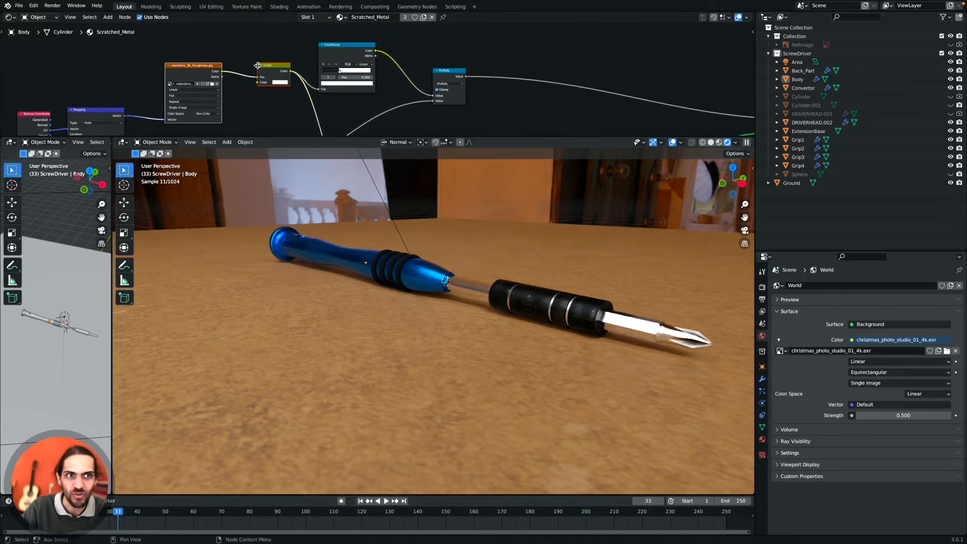
{"action": "scroll", "coordinate": [258, 66], "scroll_direction": "down", "scroll_amount": 2}
{"action": "scroll", "coordinate": [258, 67], "scroll_direction": "left", "scroll_amount": 2}
{"action": "scroll", "coordinate": [260, 68], "scroll_direction": "down", "scroll_amount": 1}
{"action": "scroll", "coordinate": [260, 68], "scroll_direction": "left", "scroll_amount": 2}
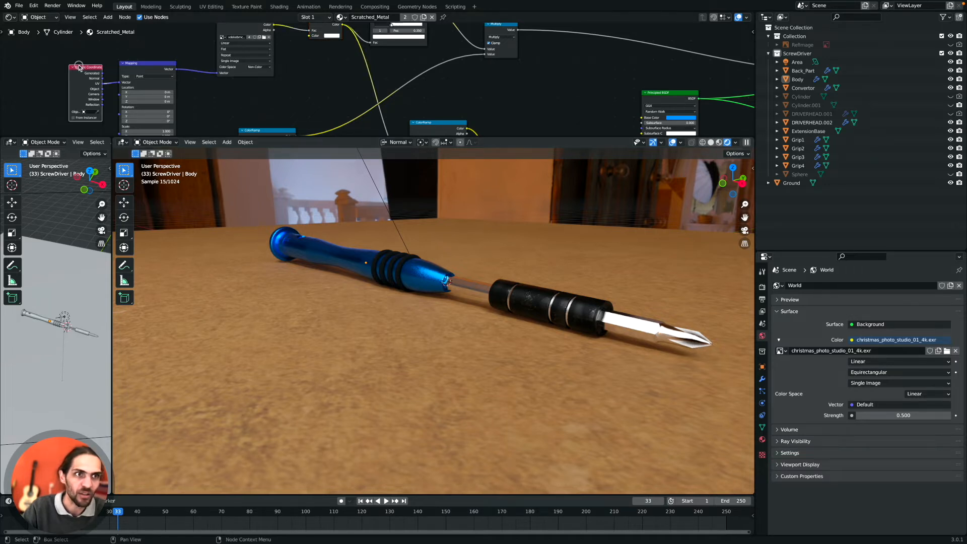
{"action": "scroll", "coordinate": [224, 66], "scroll_direction": "up", "scroll_amount": 4}
{"action": "scroll", "coordinate": [224, 66], "scroll_direction": "down", "scroll_amount": 6}
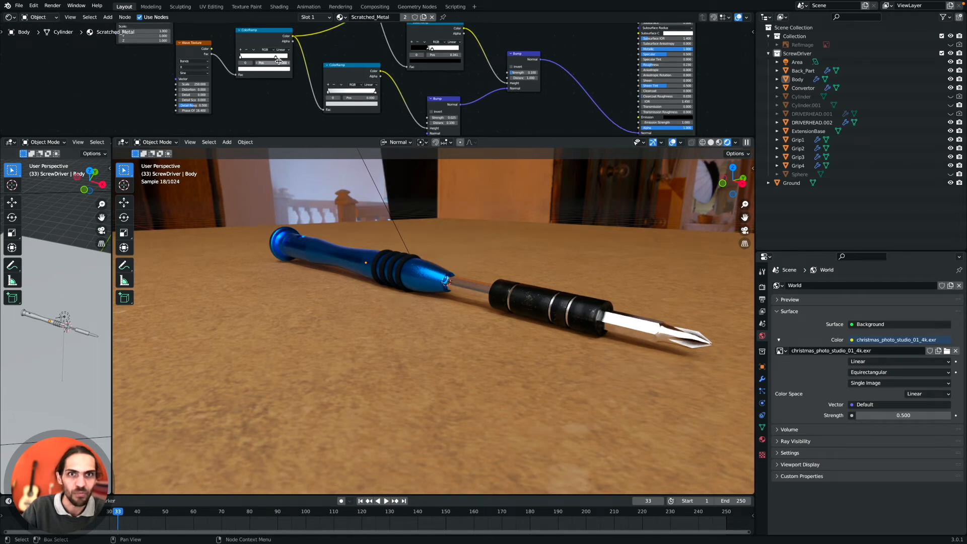
{"action": "scroll", "coordinate": [201, 53], "scroll_direction": "right", "scroll_amount": 5, "text": "ctrl"}
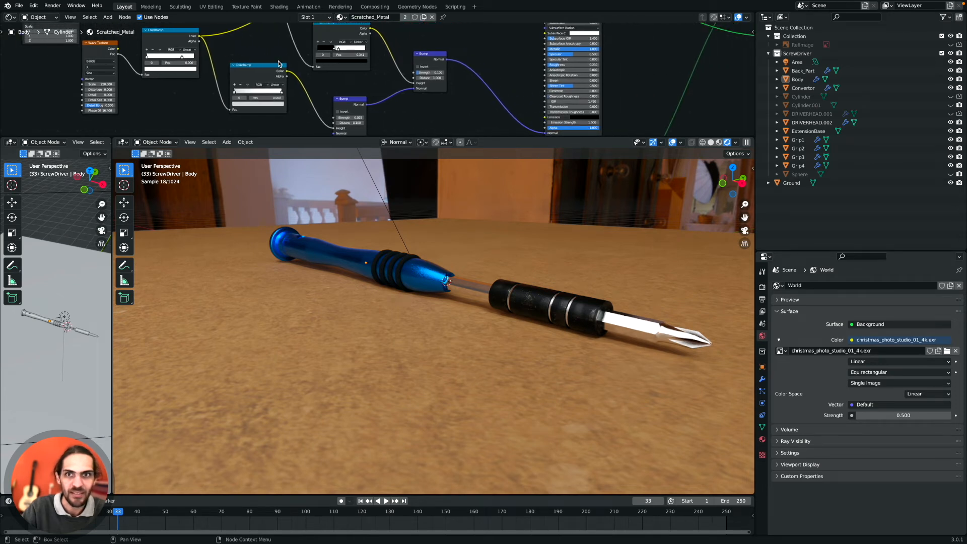
- Select the driver head and examine its DriverHead node graph from the mapping and roughness image nodes to the shader and color ramps
{"action": "left_click", "coordinate": [694, 343]}
{"action": "scroll", "coordinate": [248, 79], "scroll_direction": "left", "scroll_amount": 3, "text": "ctrl"}
{"action": "scroll", "coordinate": [252, 79], "scroll_direction": "left", "scroll_amount": 10, "text": "ctrl"}
{"action": "scroll", "coordinate": [257, 79], "scroll_direction": "up", "scroll_amount": 3, "text": "shift"}
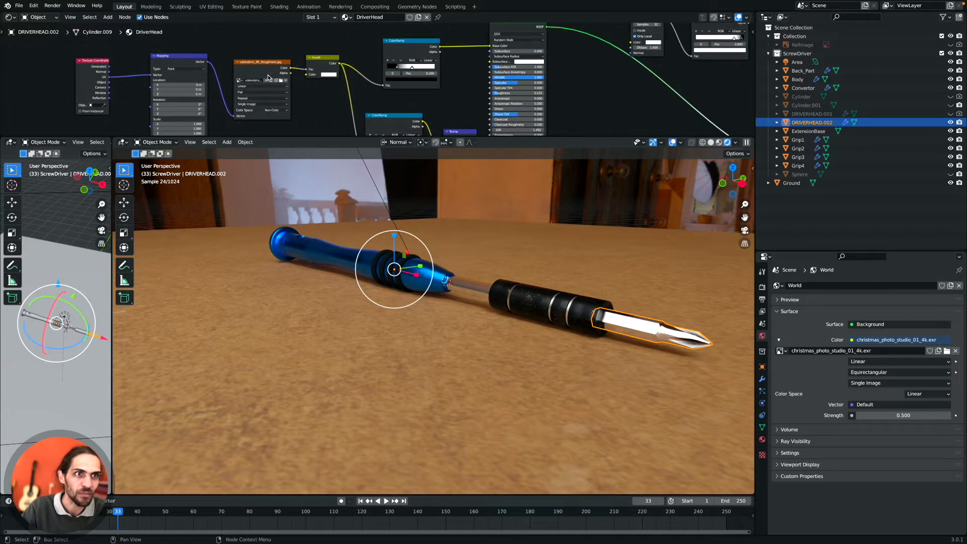
{"action": "scroll", "coordinate": [268, 76], "scroll_direction": "right", "scroll_amount": 2, "text": "ctrl"}
{"action": "scroll", "coordinate": [268, 76], "scroll_direction": "up", "scroll_amount": 2, "text": "shift"}
{"action": "left_click_drag", "start_coordinate": [598, 58], "coordinate": [581, 36]}
{"action": "scroll", "coordinate": [526, 69], "scroll_direction": "right", "scroll_amount": 3}
{"action": "scroll", "coordinate": [525, 69], "scroll_direction": "down", "scroll_amount": 3}
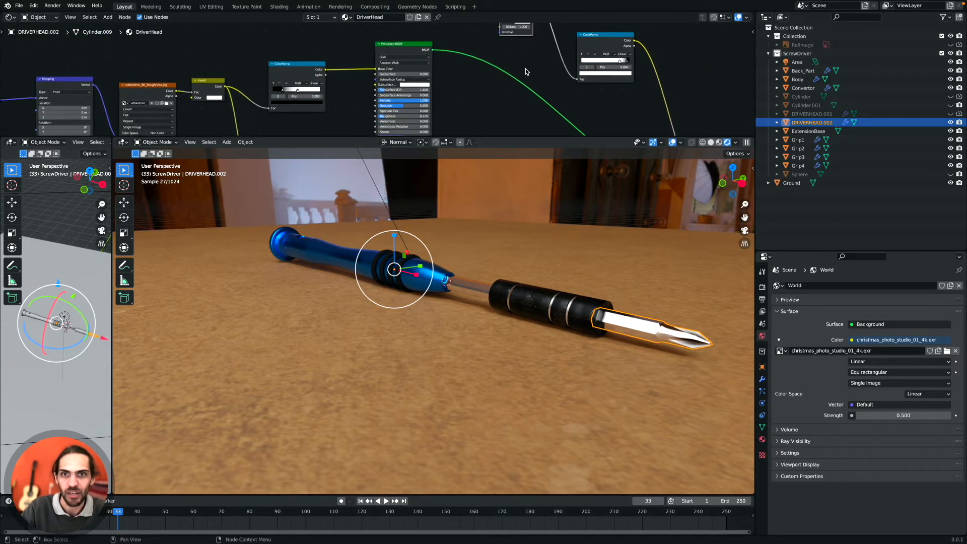
{"action": "scroll", "coordinate": [525, 70], "scroll_direction": "right", "scroll_amount": 3, "text": "ctrl"}
{"action": "scroll", "coordinate": [526, 69], "scroll_direction": "up", "scroll_amount": 2, "text": "shift"}
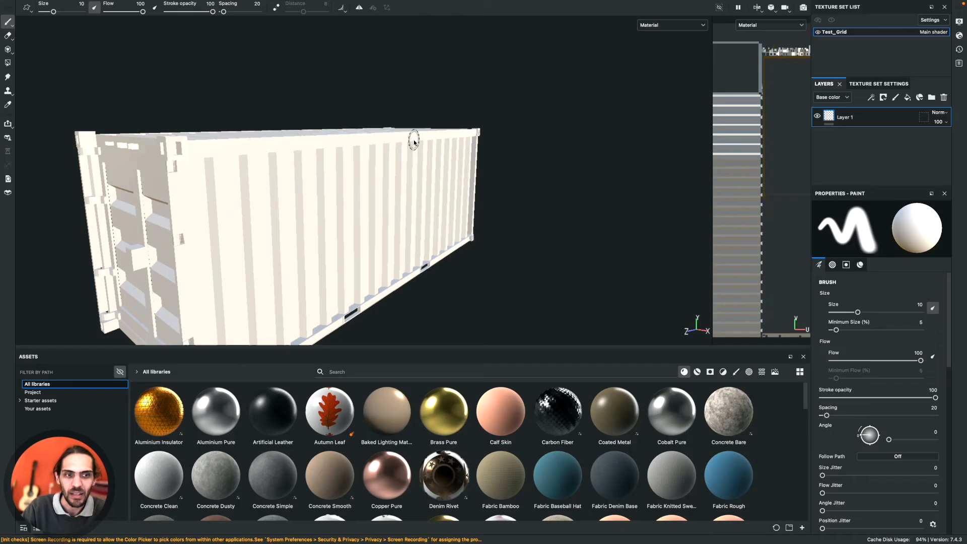
- Set the paint brush size to 14.16 in Substance 3D Painter
{"action": "key", "text": "shift"}
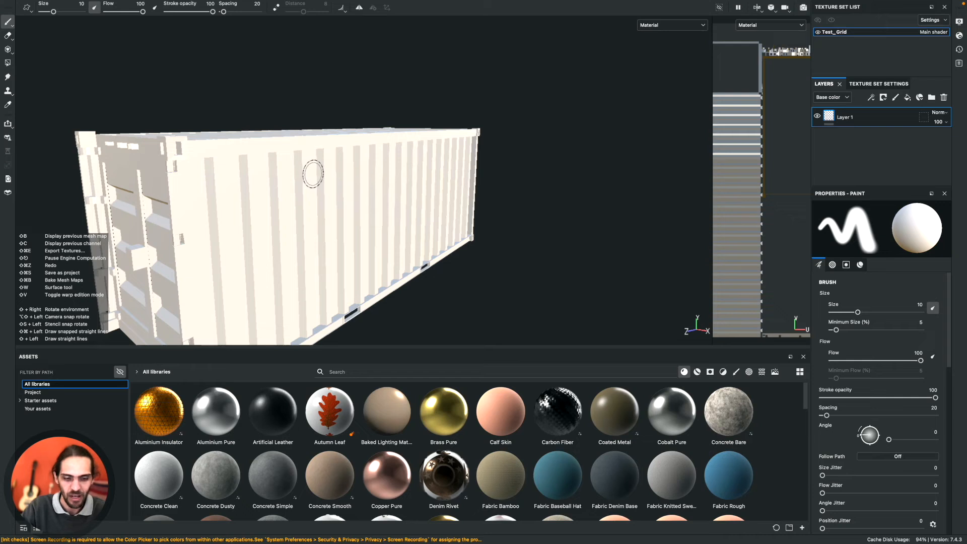
{"action": "right_click_drag", "start_coordinate": [312, 174], "coordinate": [496, 170], "text": "super"}
{"action": "scroll", "coordinate": [357, 159], "scroll_direction": "down", "scroll_amount": 5}
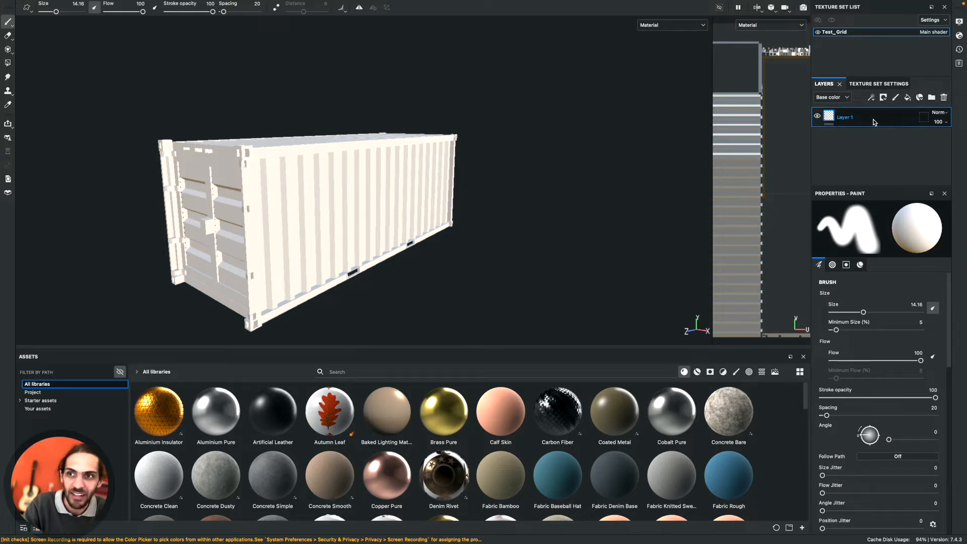
{"action": "left_click", "coordinate": [939, 114]}
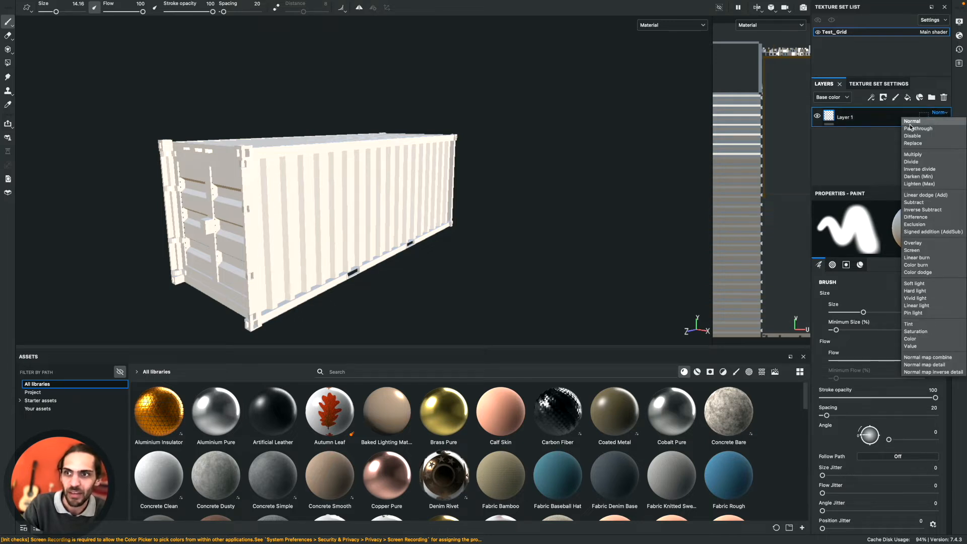
{"action": "left_click", "coordinate": [855, 142]}
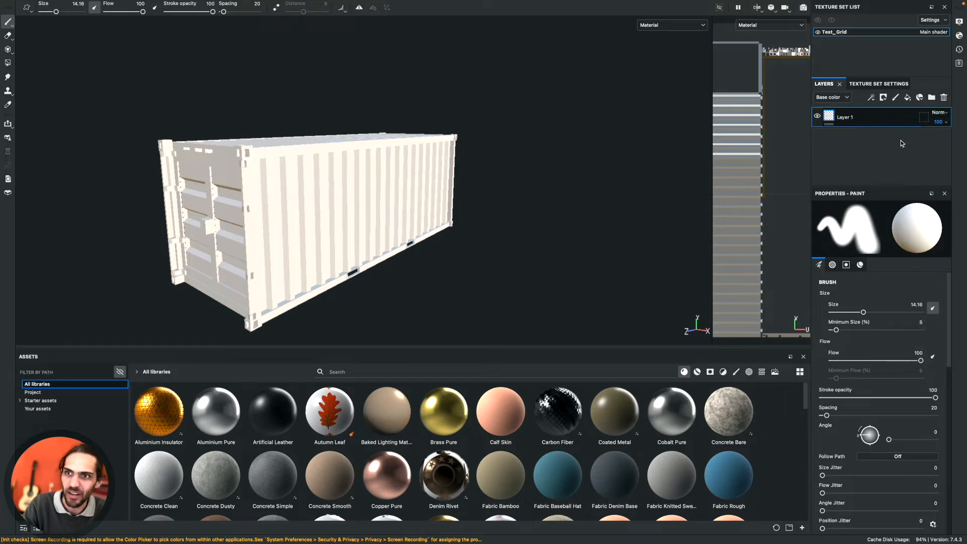
{"action": "right_click", "coordinate": [878, 120]}
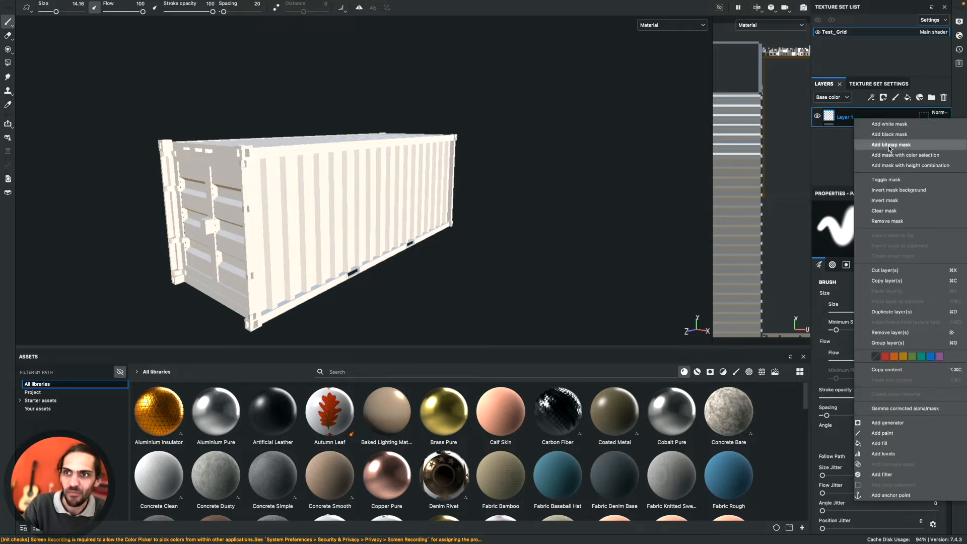
{"action": "left_click", "coordinate": [844, 152]}
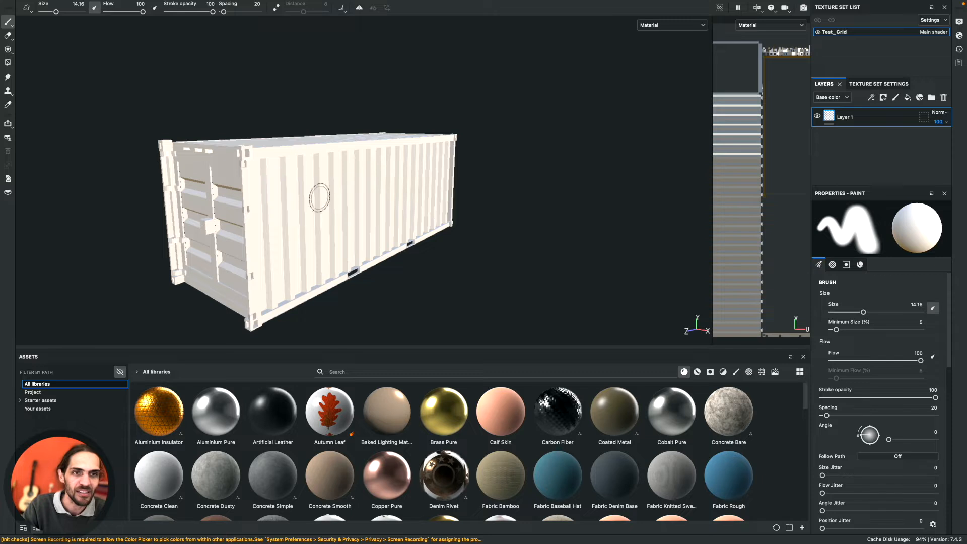
{"action": "left_click_drag", "start_coordinate": [350, 174], "coordinate": [378, 188], "text": "alt"}
{"action": "key", "text": "f"}
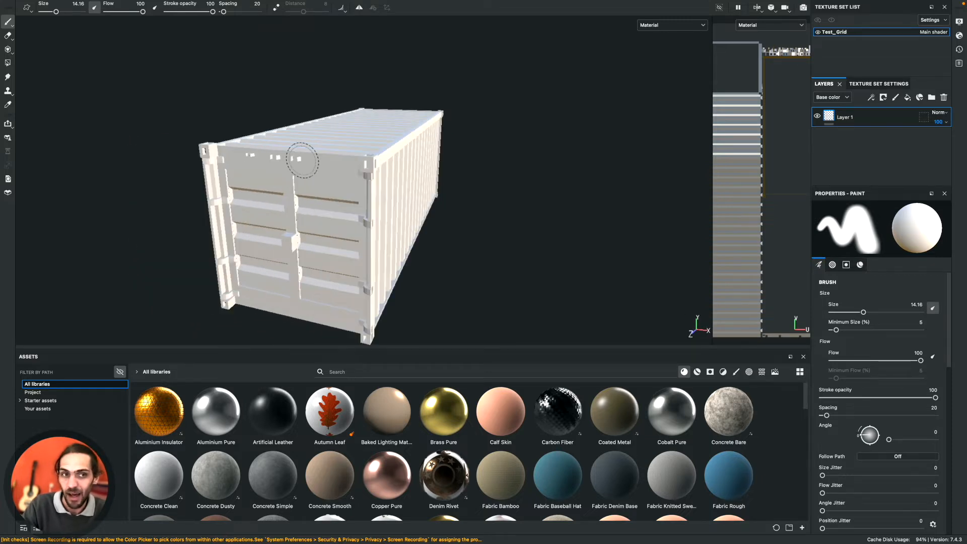
{"action": "left_click_drag", "start_coordinate": [440, 195], "coordinate": [408, 183], "text": "alt"}
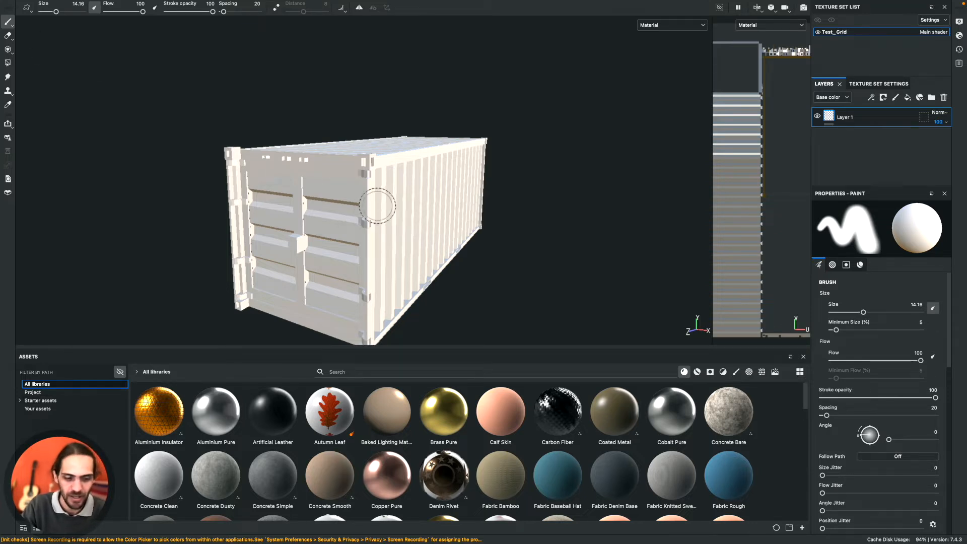
{"action": "left_click_drag", "start_coordinate": [361, 197], "coordinate": [343, 207], "text": "alt"}
- Search all asset libraries for "rust" and preview the Rust Coarse and Large Rust Leaks materials
{"action": "left_click", "coordinate": [352, 372]}
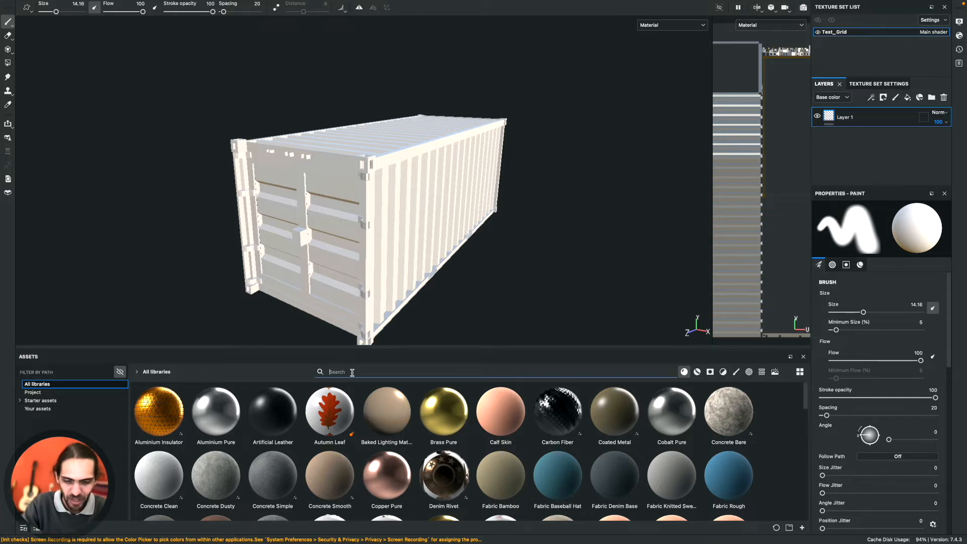
{"action": "type", "text": "rust"}
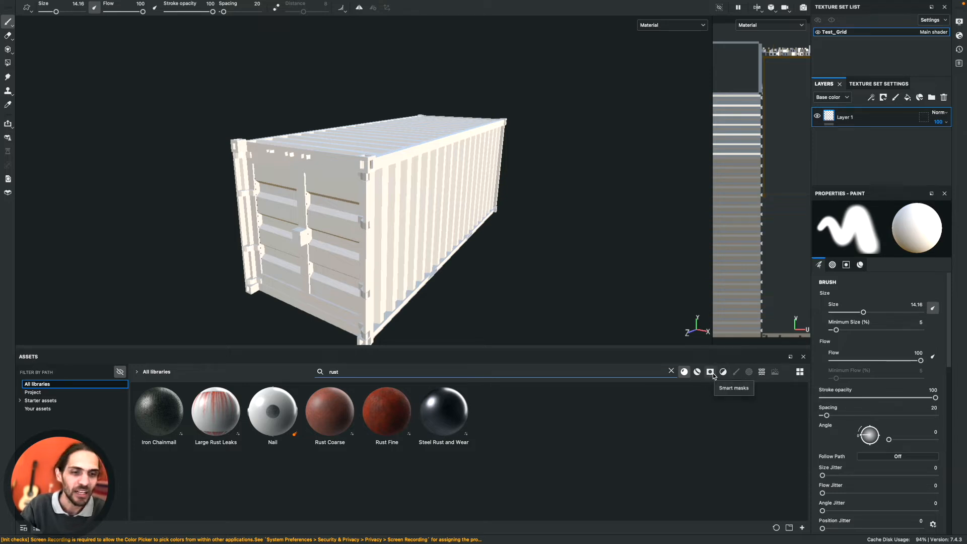
{"action": "mouse_move", "coordinate": [382, 411]}
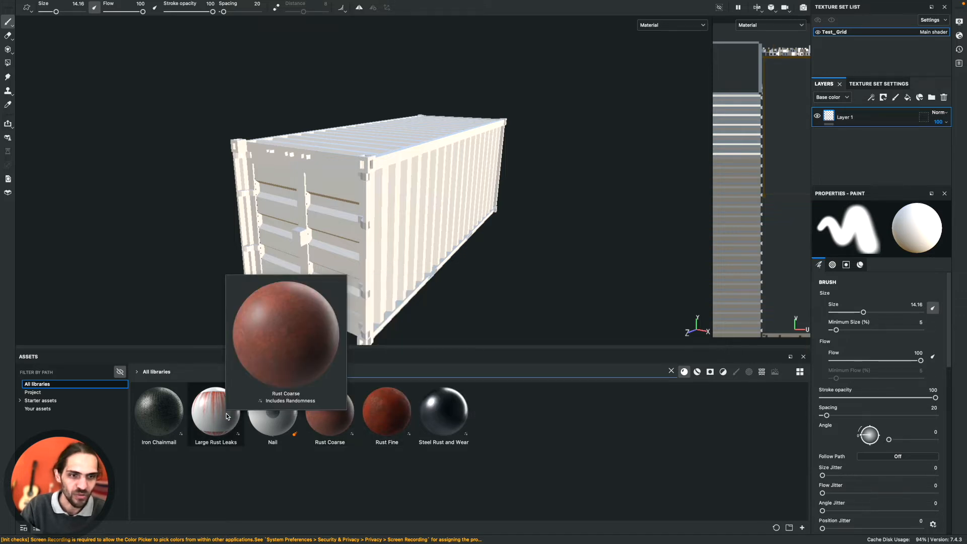
{"action": "mouse_move", "coordinate": [226, 416]}
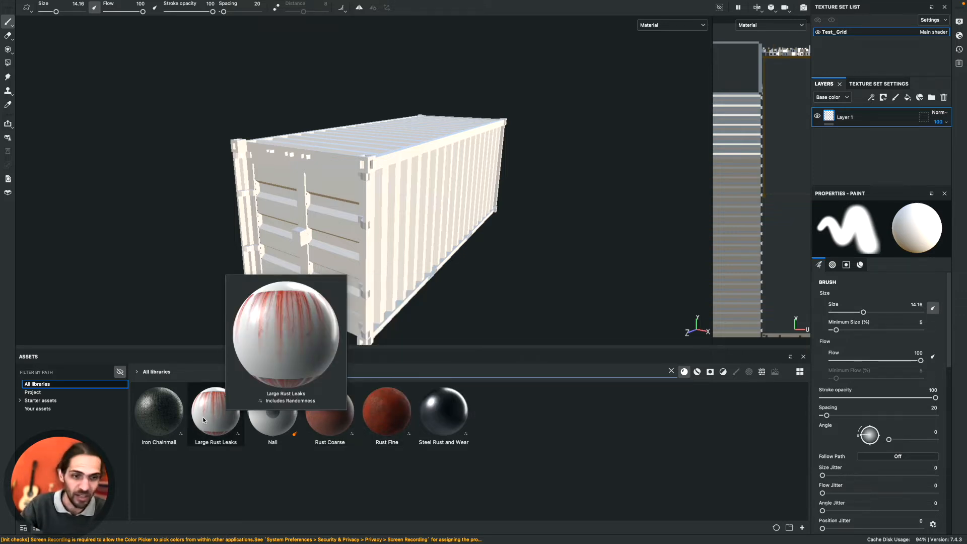
- Delete Layer 1 from the layer stack of the Test_Grid texture set
{"action": "left_click", "coordinate": [944, 99]}
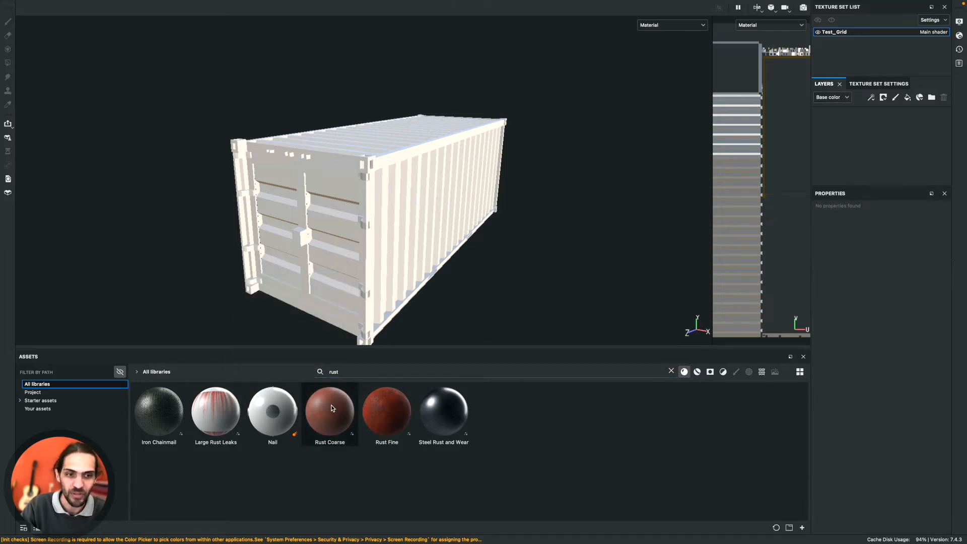
- Search all libraries for "metal" and add the Steel Painted material as a fill layer on the Test_Grid texture set
{"action": "left_click", "coordinate": [353, 372]}
{"action": "key", "text": "BackSpace"}
{"action": "key", "text": "BackSpace"}
{"action": "key", "text": "BackSpace"}
{"action": "key", "text": "BackSpace"}
{"action": "type", "text": "metal"}
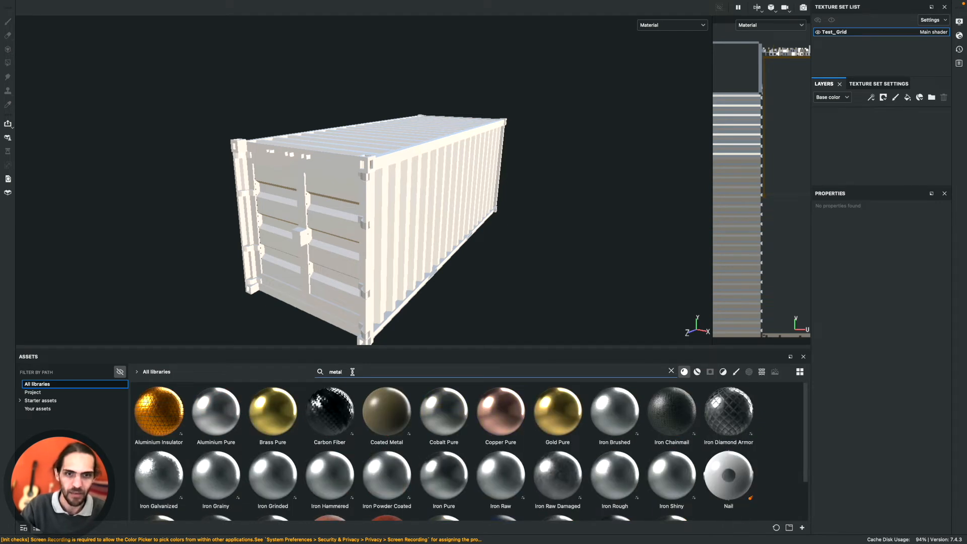
{"action": "scroll", "coordinate": [494, 495], "scroll_direction": "down", "scroll_amount": 2}
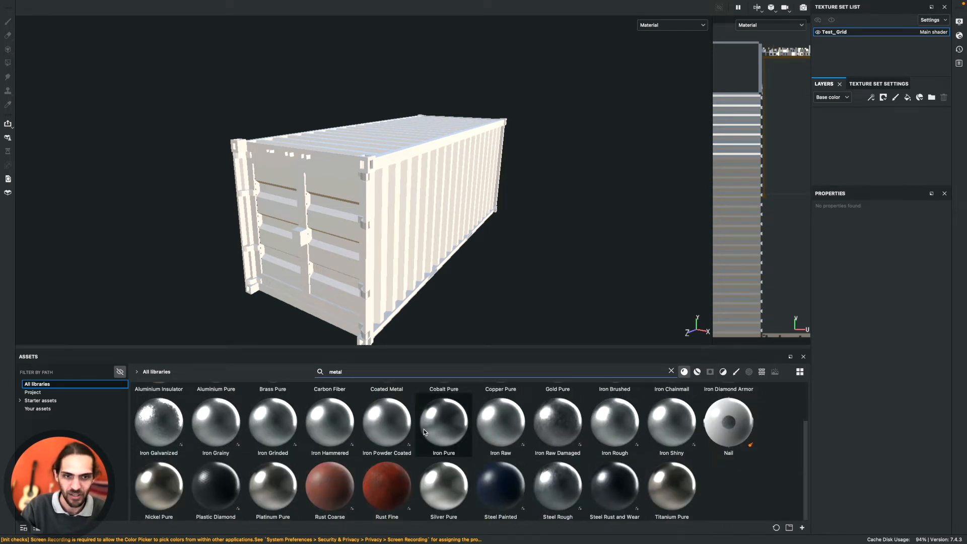
{"action": "mouse_move", "coordinate": [500, 491]}
{"action": "left_mouse_down"}
{"action": "mouse_move", "coordinate": [783, 240]}
{"action": "mouse_move", "coordinate": [475, 498]}
{"action": "mouse_move", "coordinate": [827, 167]}
{"action": "mouse_move", "coordinate": [878, 135]}
{"action": "mouse_move", "coordinate": [868, 137]}
{"action": "left_mouse_up"}
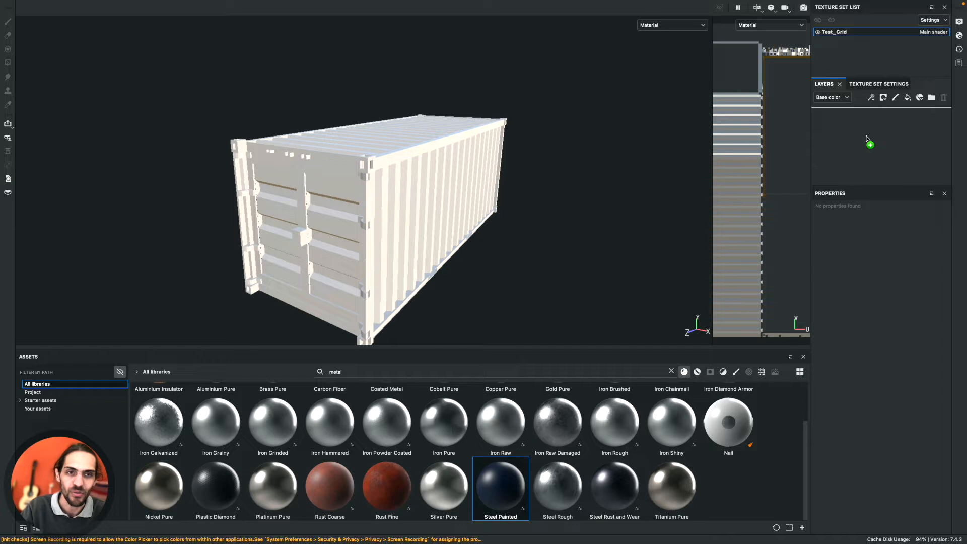
{"action": "left_click_drag", "start_coordinate": [867, 140], "coordinate": [868, 140]}
- Enlarge the 2D UV view to show the full layout and rotate the environment lighting around the container
{"action": "left_click_drag", "start_coordinate": [349, 173], "coordinate": [379, 162], "text": "alt"}
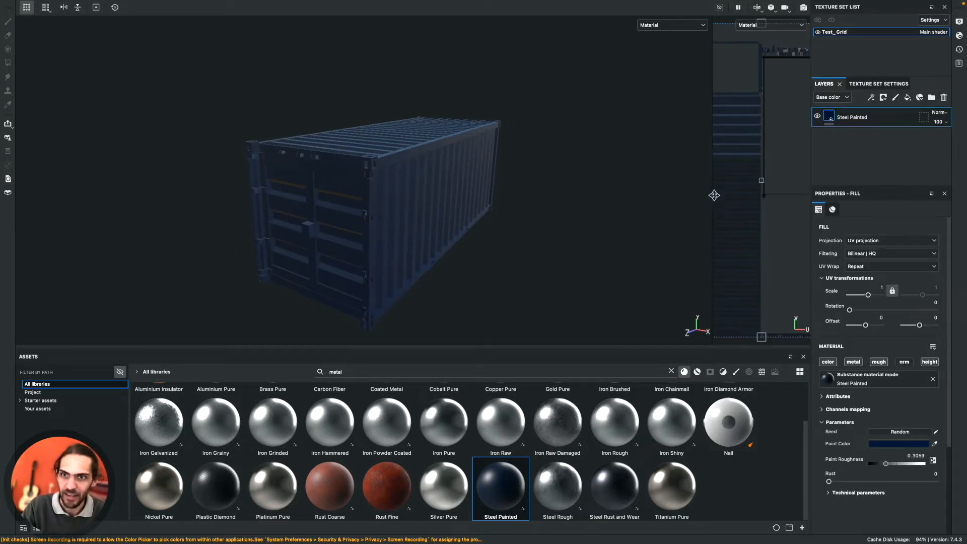
{"action": "left_click_drag", "start_coordinate": [711, 192], "coordinate": [347, 201]}
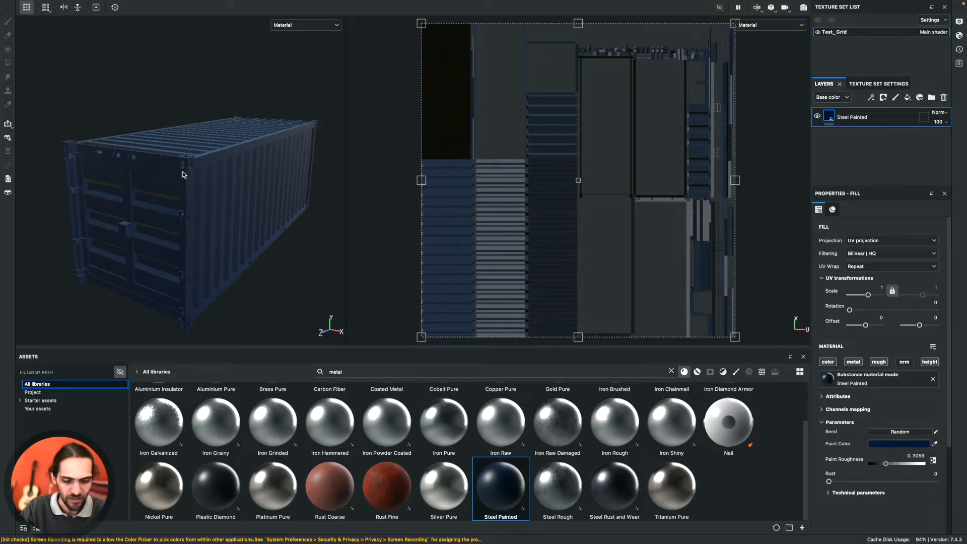
{"action": "key", "text": "shift"}
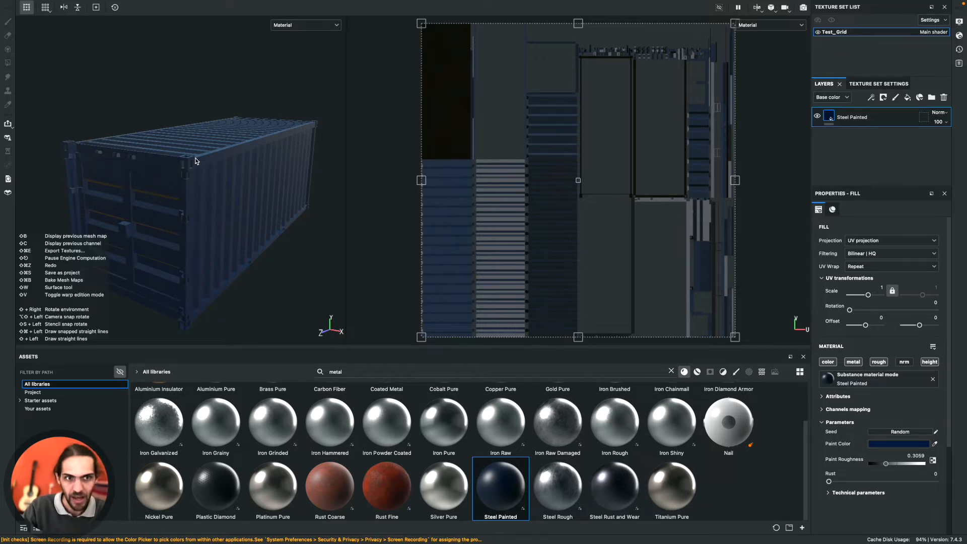
{"action": "mouse_move", "coordinate": [193, 162]}
{"action": "right_mouse_down", "text": "shift"}
{"action": "mouse_move", "coordinate": [225, 162]}
{"action": "mouse_move", "coordinate": [177, 173]}
{"action": "mouse_move", "coordinate": [195, 174]}
{"action": "right_mouse_up", "text": "shift"}
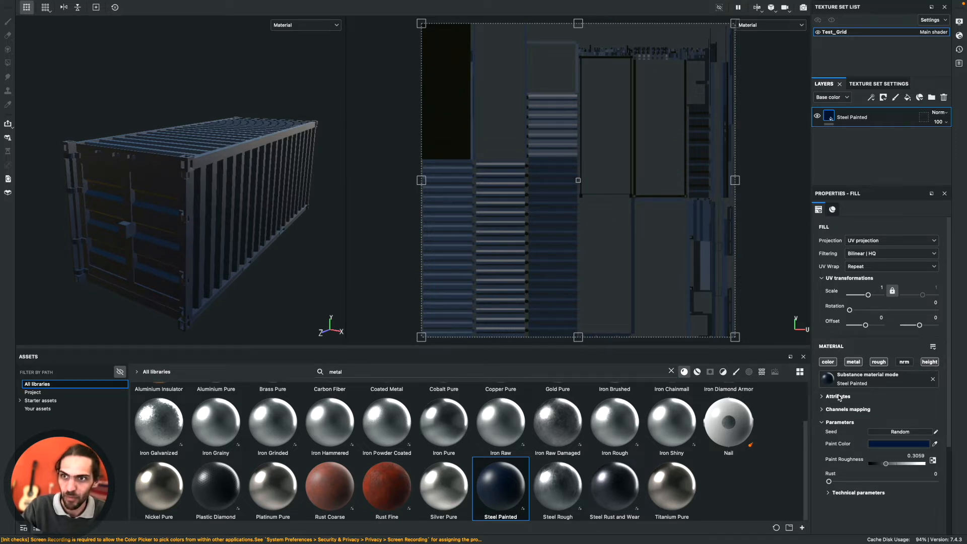
- Try a UV scale of 60.93 on the Steel Painted fill, inspect the surface up close and reset the scale to 1
{"action": "left_click_drag", "start_coordinate": [869, 296], "coordinate": [877, 297]}
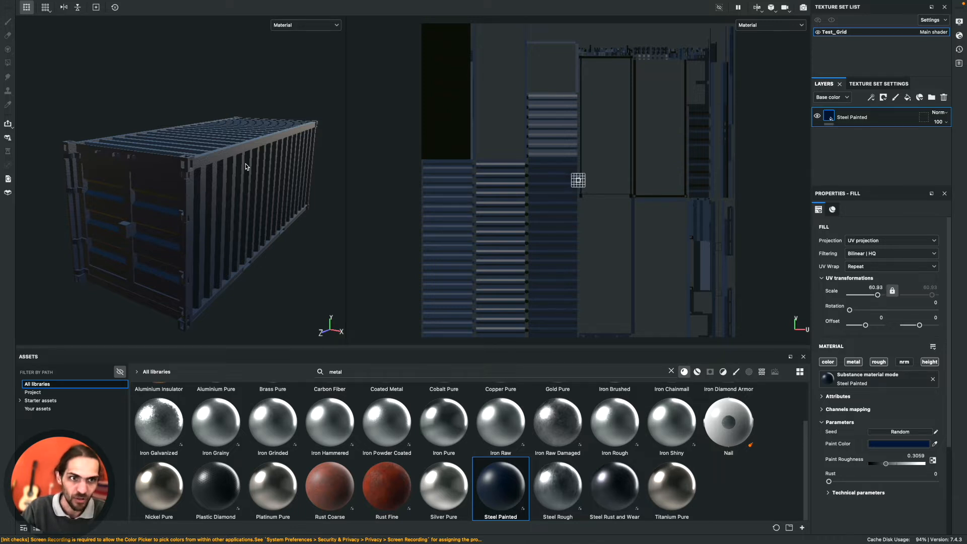
{"action": "scroll", "coordinate": [231, 149], "scroll_direction": "up", "scroll_amount": 5}
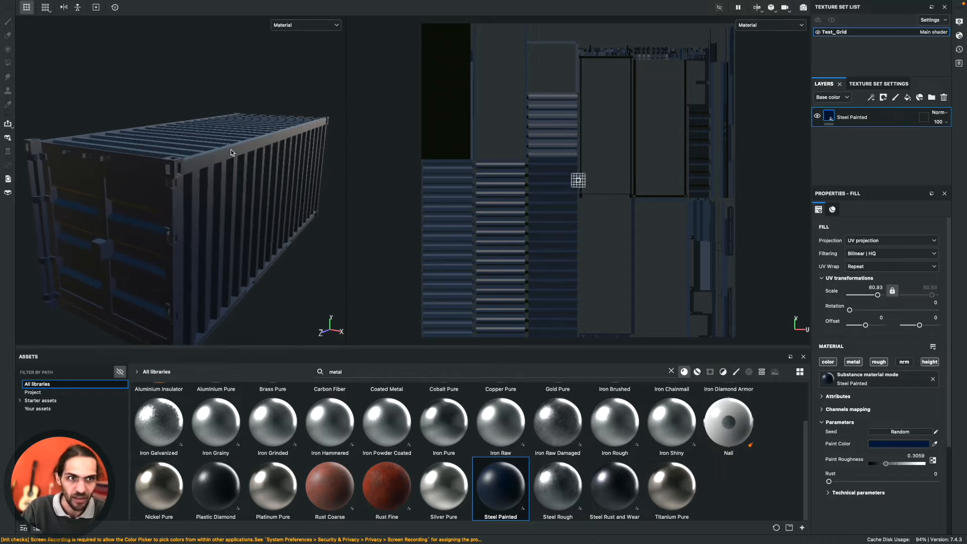
{"action": "scroll", "coordinate": [232, 150], "scroll_direction": "up", "scroll_amount": 5}
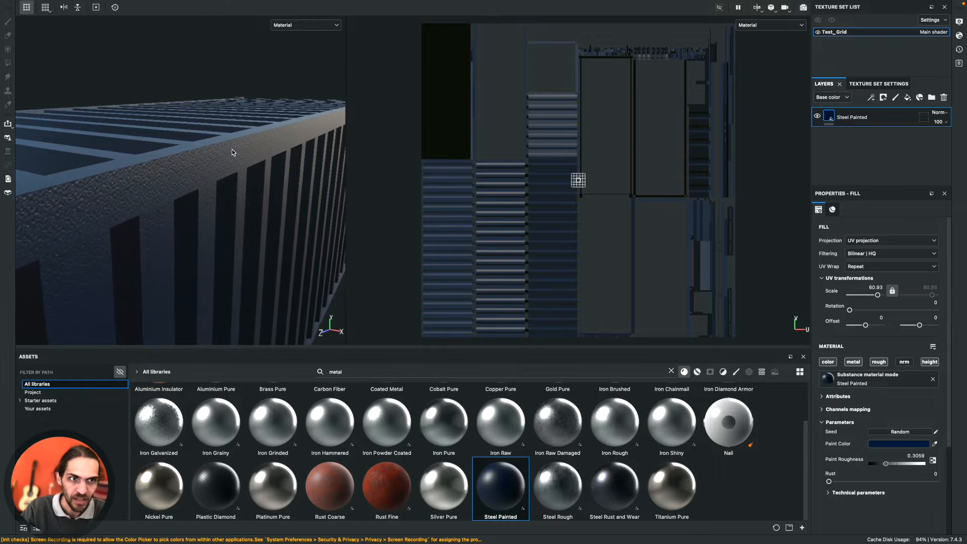
{"action": "left_click_drag", "start_coordinate": [878, 297], "coordinate": [870, 296]}
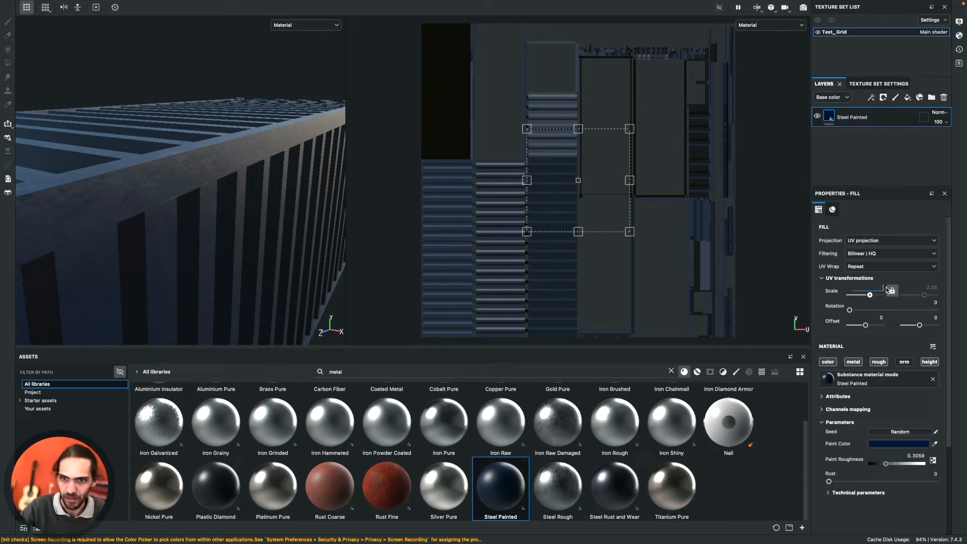
{"action": "key", "text": "Return"}
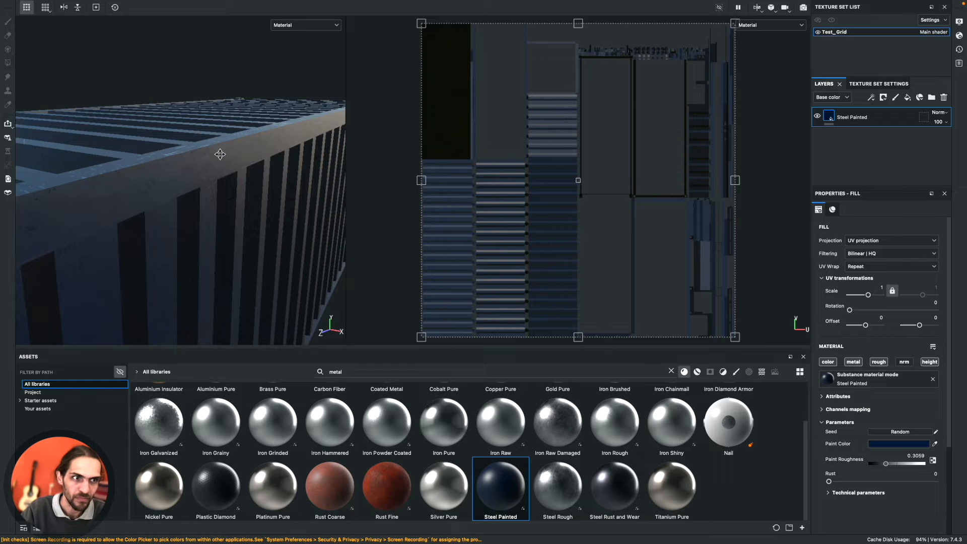
- Enlarge the 3D view and add a white mask to the Steel Painted layer
{"action": "scroll", "coordinate": [213, 178], "scroll_direction": "down", "scroll_amount": 5}
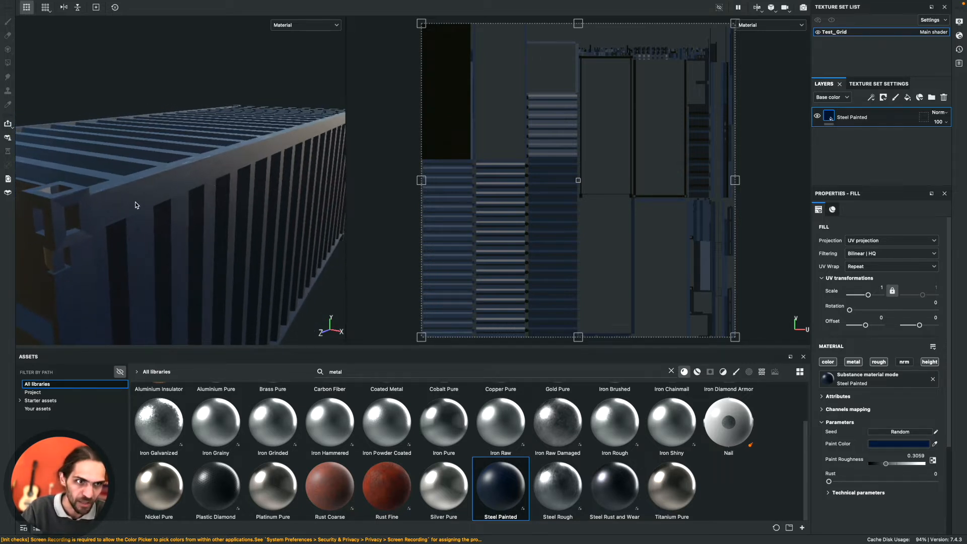
{"action": "scroll", "coordinate": [208, 182], "scroll_direction": "down", "scroll_amount": 8}
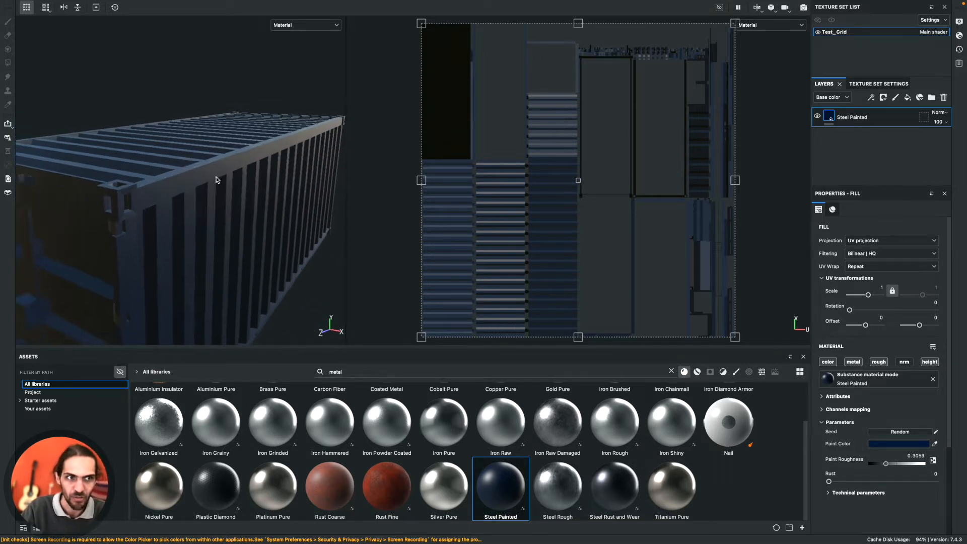
{"action": "left_click_drag", "start_coordinate": [206, 182], "coordinate": [623, 151], "text": "alt"}
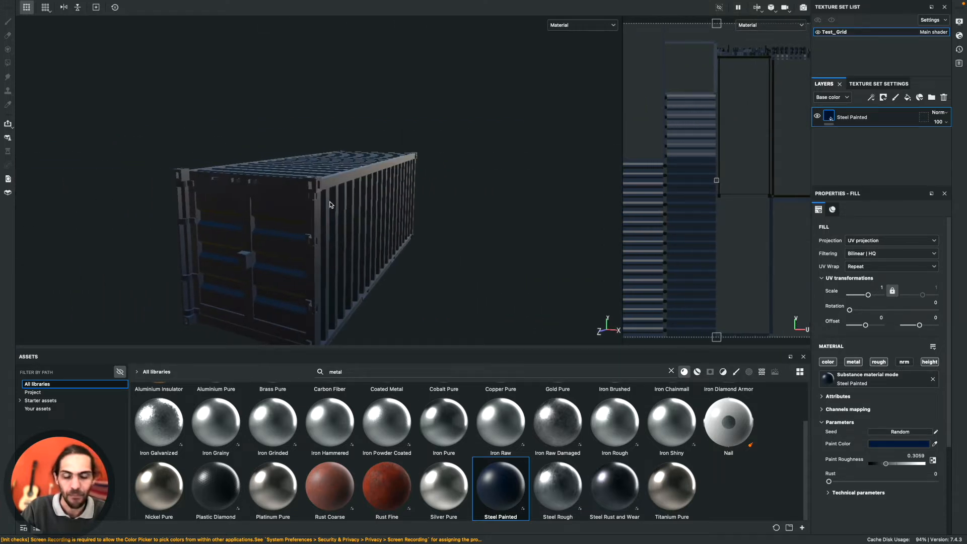
{"action": "left_click_drag", "start_coordinate": [331, 203], "coordinate": [322, 189], "text": "alt"}
{"action": "left_click_drag", "start_coordinate": [387, 175], "coordinate": [363, 188], "text": "alt"}
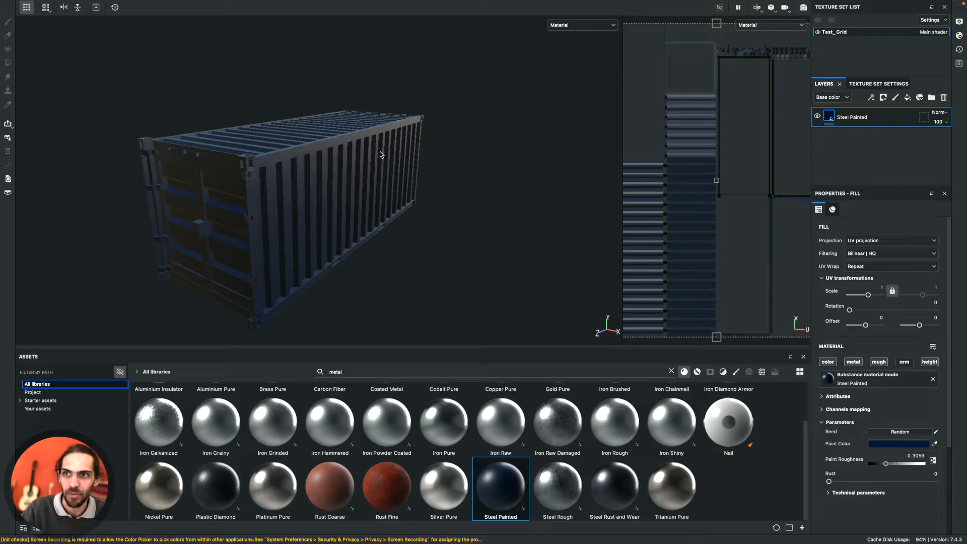
{"action": "right_click", "coordinate": [878, 119]}
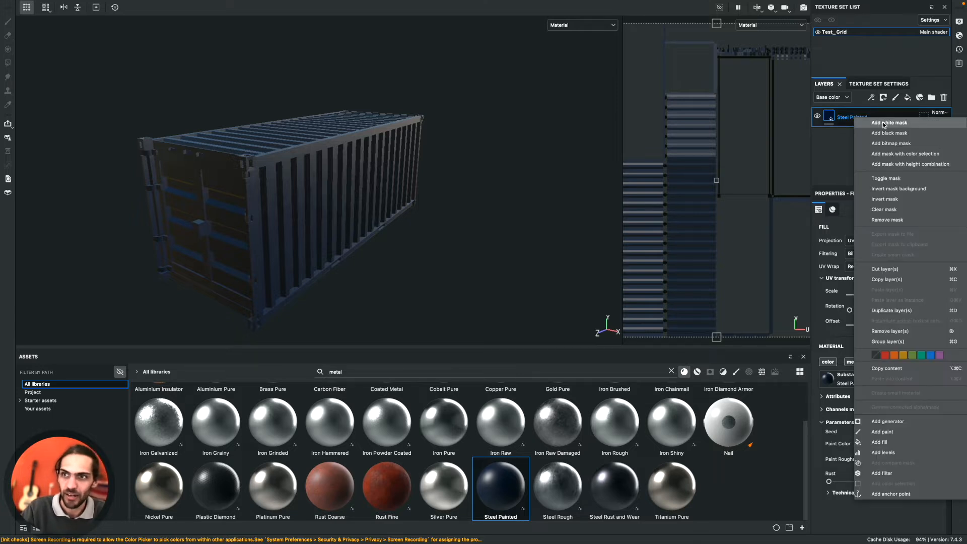
{"action": "left_click", "coordinate": [885, 123]}
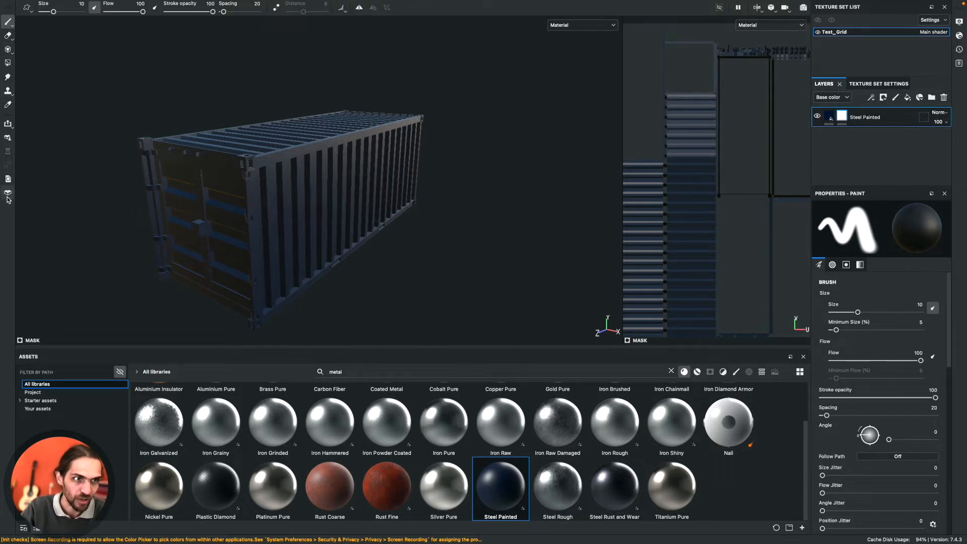
- Activate Polygon Fill on the Steel Painted mask and set its fill color to 0
{"action": "left_click", "coordinate": [7, 63]}
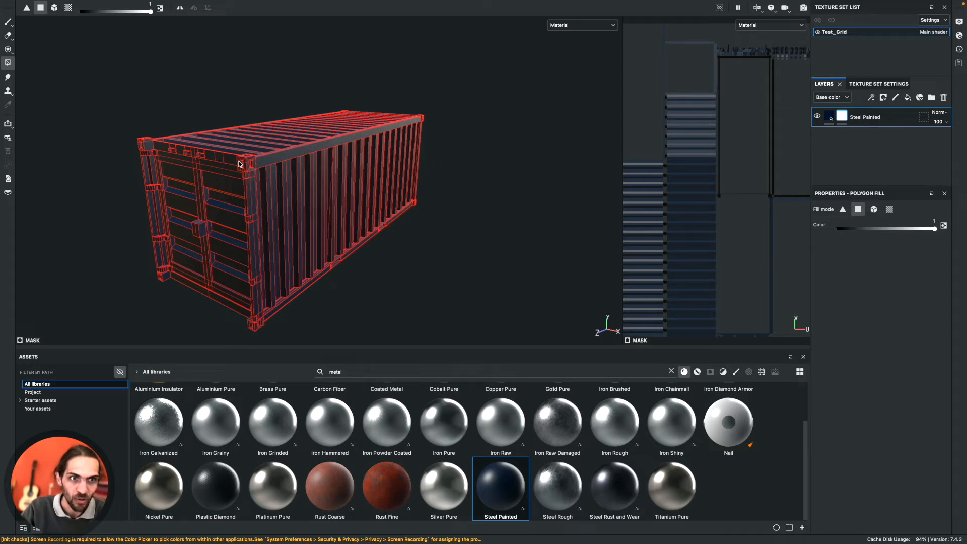
{"action": "left_click_drag", "start_coordinate": [255, 168], "coordinate": [422, 181], "text": "alt"}
{"action": "key", "text": "f"}
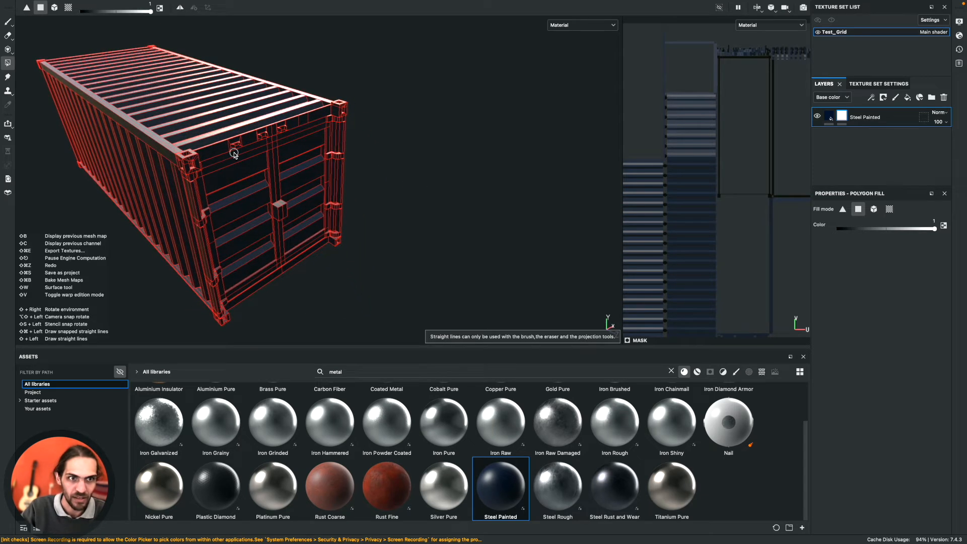
{"action": "left_click_drag", "start_coordinate": [186, 162], "coordinate": [235, 158], "text": "alt"}
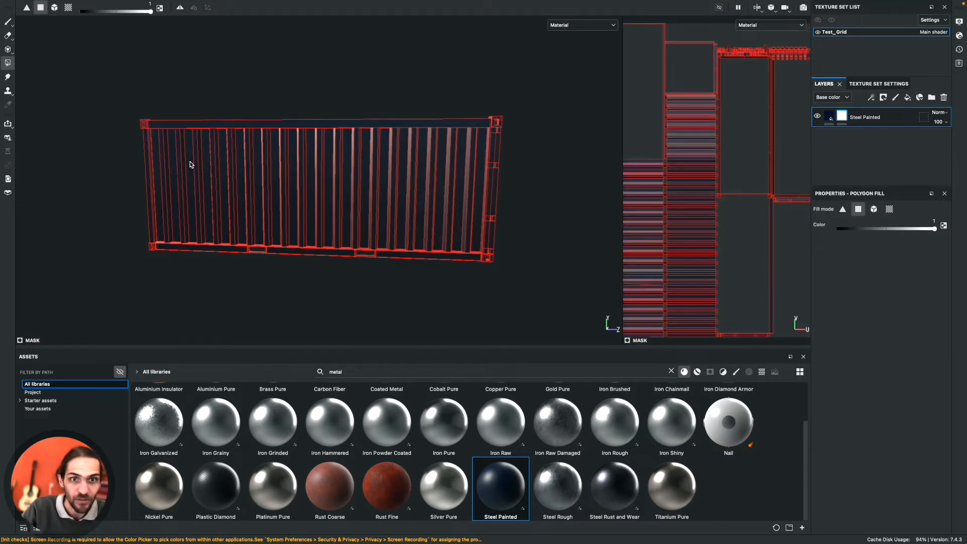
{"action": "left_click_drag", "start_coordinate": [282, 158], "coordinate": [243, 194], "text": "alt"}
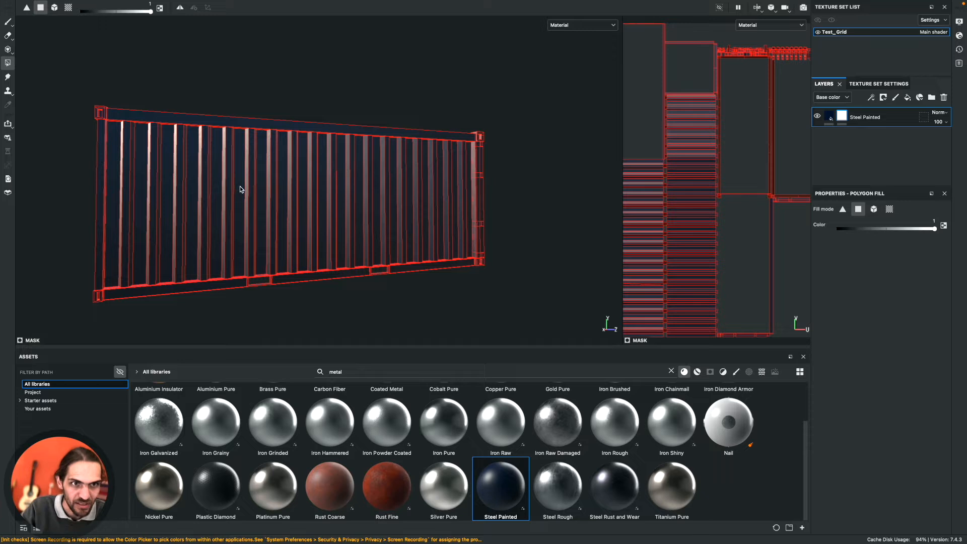
{"action": "left_click", "coordinate": [934, 229]}
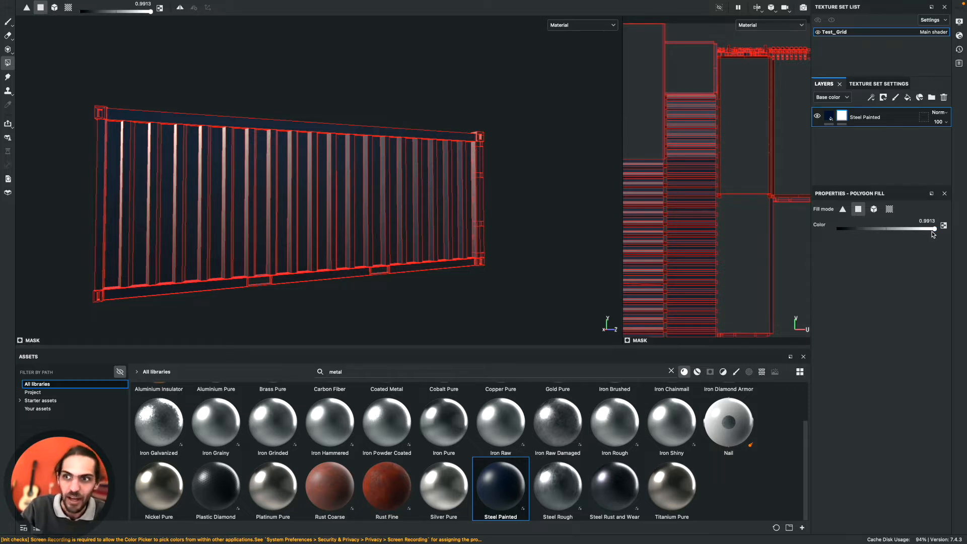
{"action": "left_click_drag", "start_coordinate": [934, 229], "coordinate": [793, 231]}
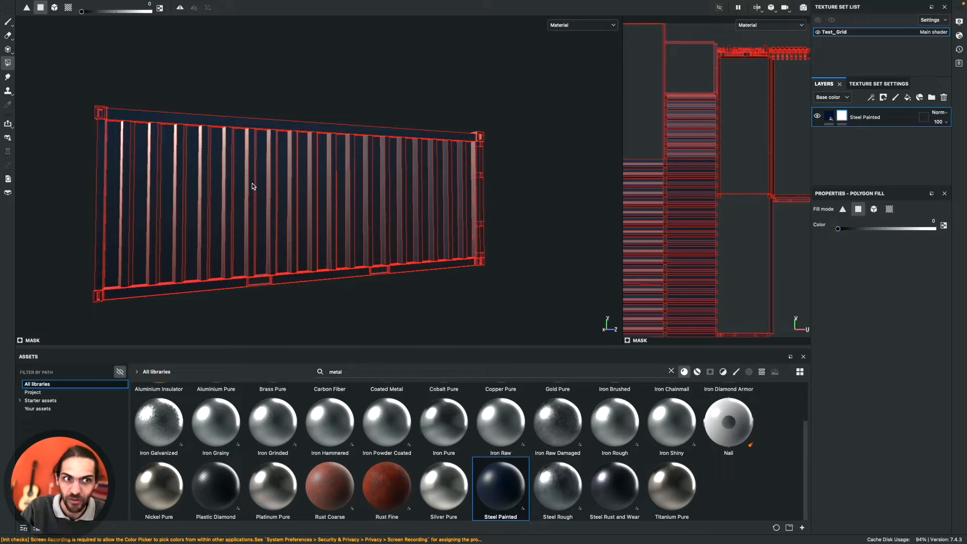
- Try to mask out the container's corrugated side by filling its faces in the 3D view, and undo the fill
{"action": "left_click", "coordinate": [222, 193]}
{"action": "left_click_drag", "start_coordinate": [214, 188], "coordinate": [465, 205]}
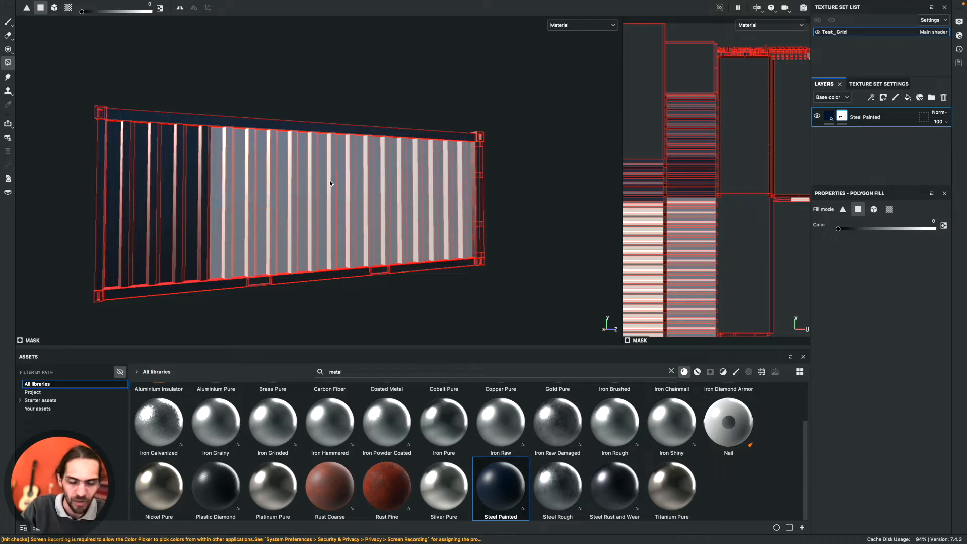
{"action": "left_click_drag", "start_coordinate": [332, 179], "coordinate": [209, 194], "text": "alt"}
{"action": "scroll", "coordinate": [325, 188], "scroll_direction": "down", "scroll_amount": 6}
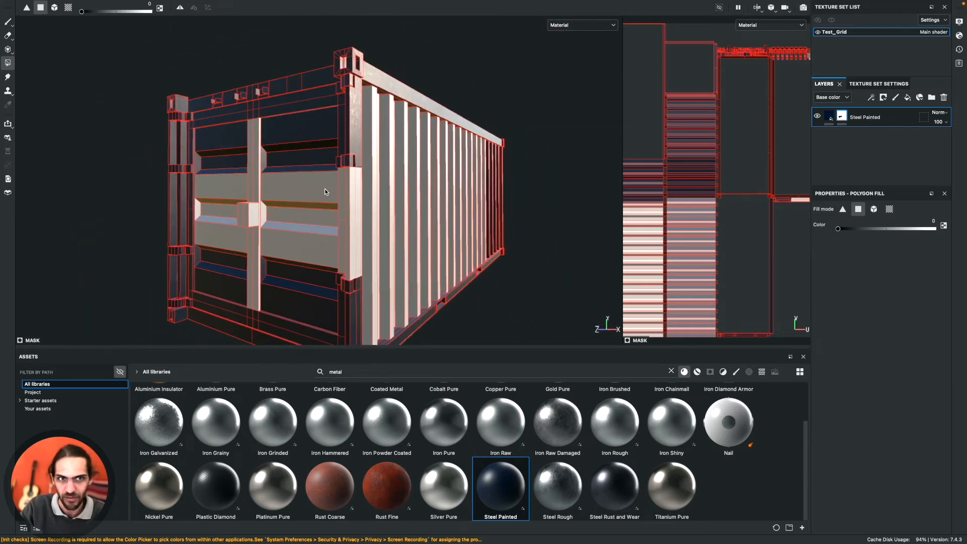
{"action": "scroll", "coordinate": [325, 190], "scroll_direction": "down", "scroll_amount": 4}
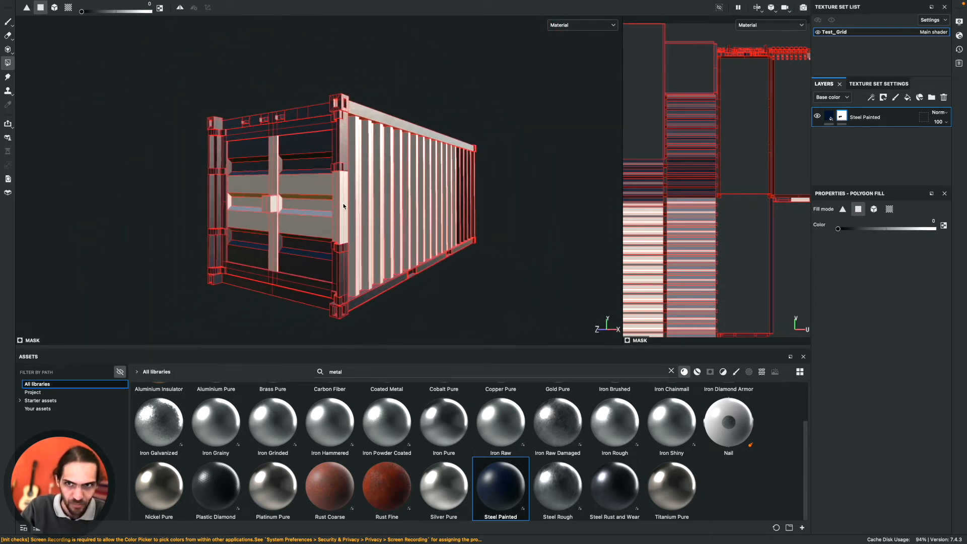
{"action": "key", "text": "super"}
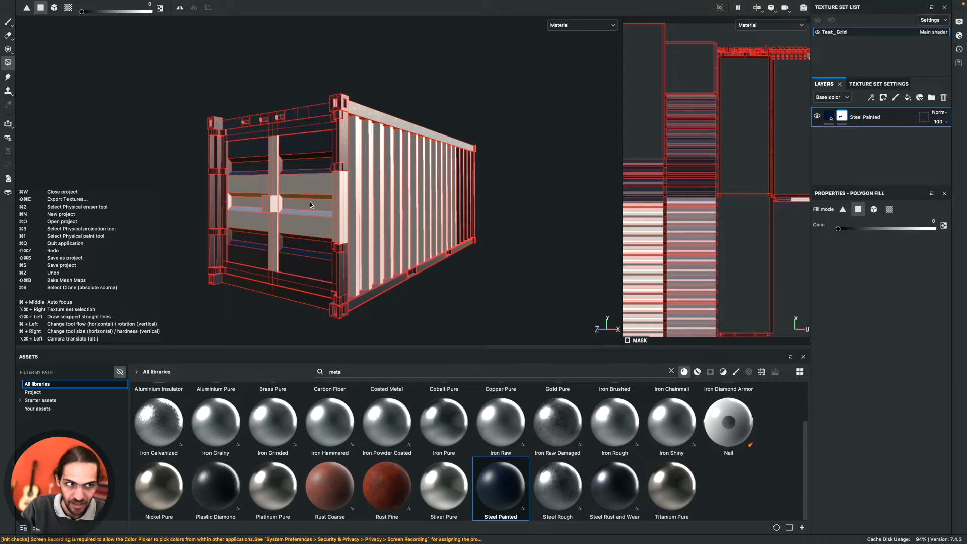
{"action": "key", "text": "super+z"}
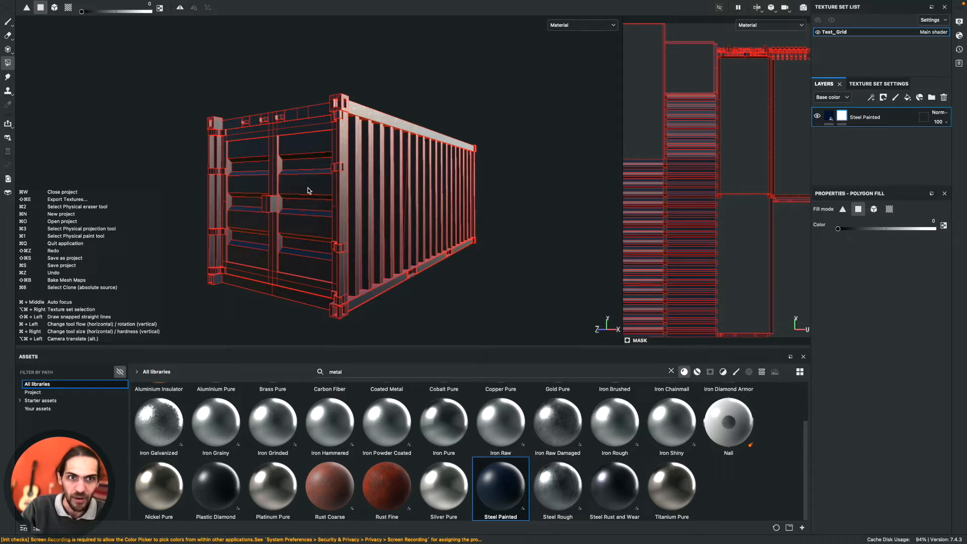
- Mask the corrugated panels out of the Steel Painted layer by polygon-filling the three ribbed UV columns, including the ribbed section above the third
{"action": "scroll", "coordinate": [305, 186], "scroll_direction": "up", "scroll_amount": 1}
{"action": "left_click_drag", "start_coordinate": [303, 188], "coordinate": [572, 185], "text": "alt"}
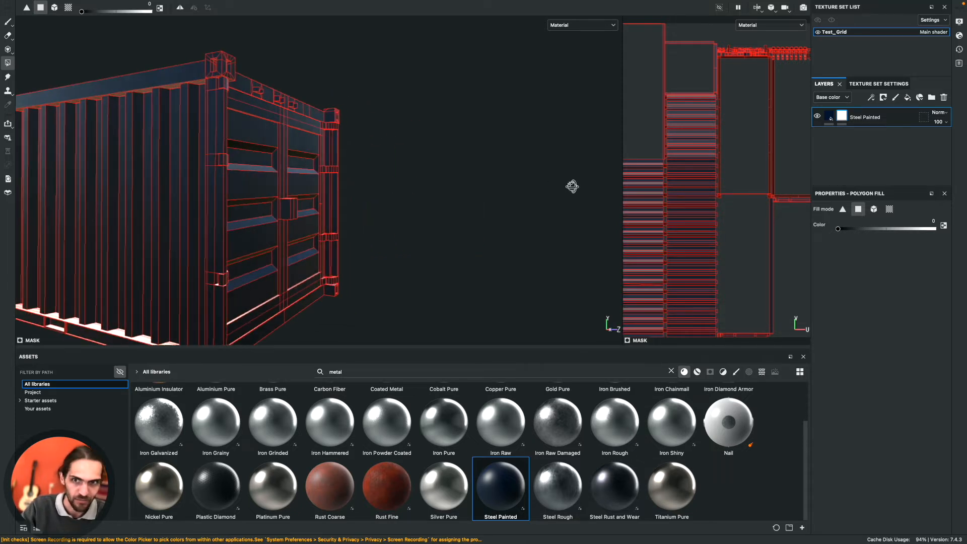
{"action": "left_click_drag", "start_coordinate": [622, 144], "coordinate": [173, 171]}
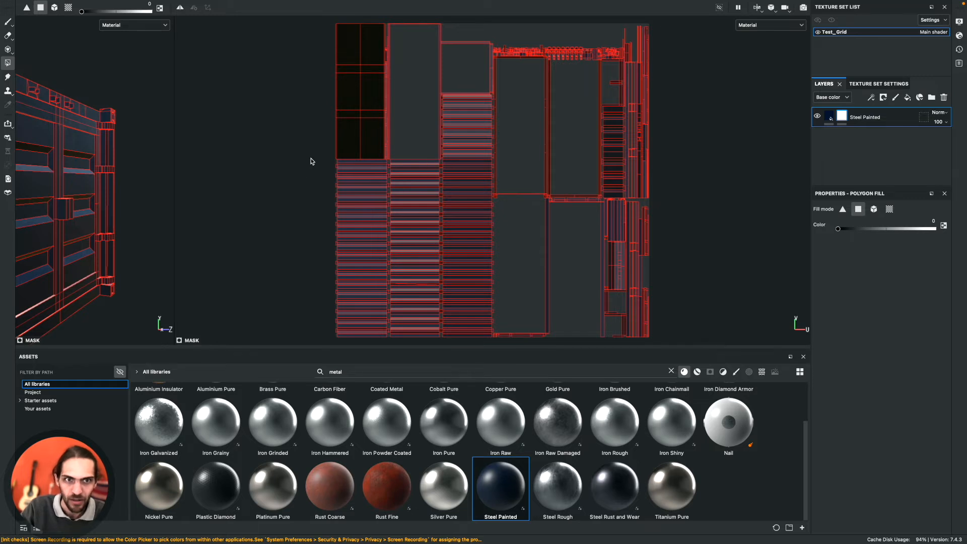
{"action": "left_click_drag", "start_coordinate": [333, 164], "coordinate": [491, 336]}
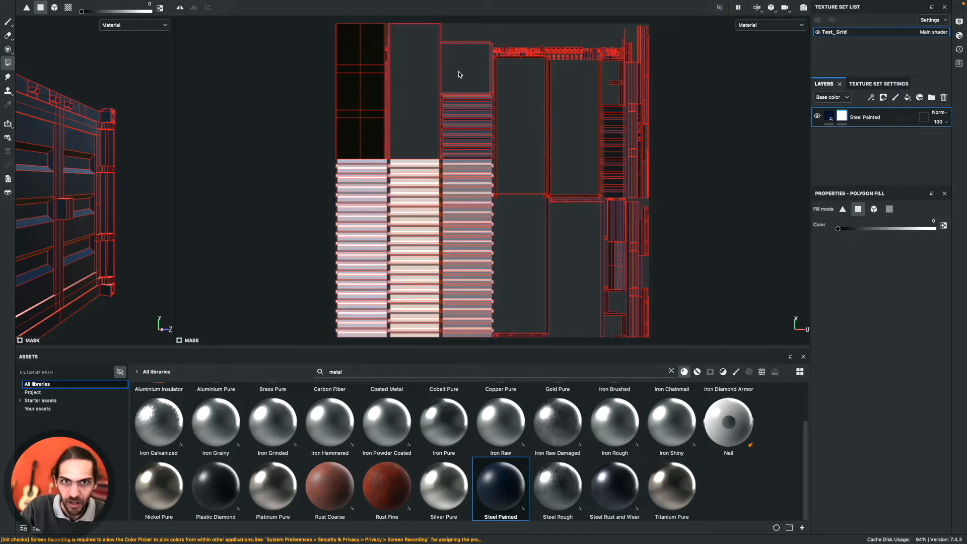
{"action": "scroll", "coordinate": [473, 96], "scroll_direction": "up", "scroll_amount": 8}
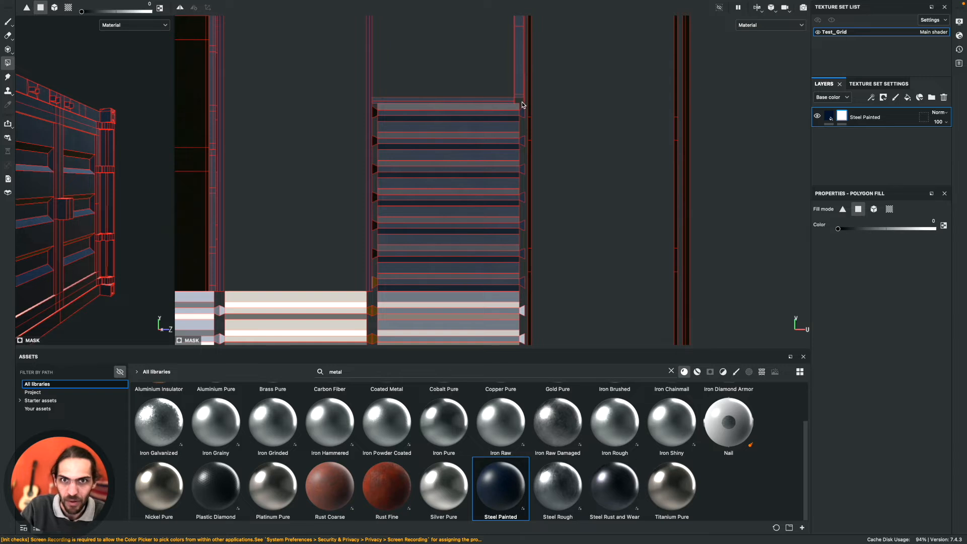
{"action": "mouse_move", "coordinate": [525, 294]}
{"action": "left_mouse_down"}
{"action": "mouse_move", "coordinate": [383, 134]}
{"action": "mouse_move", "coordinate": [373, 105]}
{"action": "left_mouse_up"}
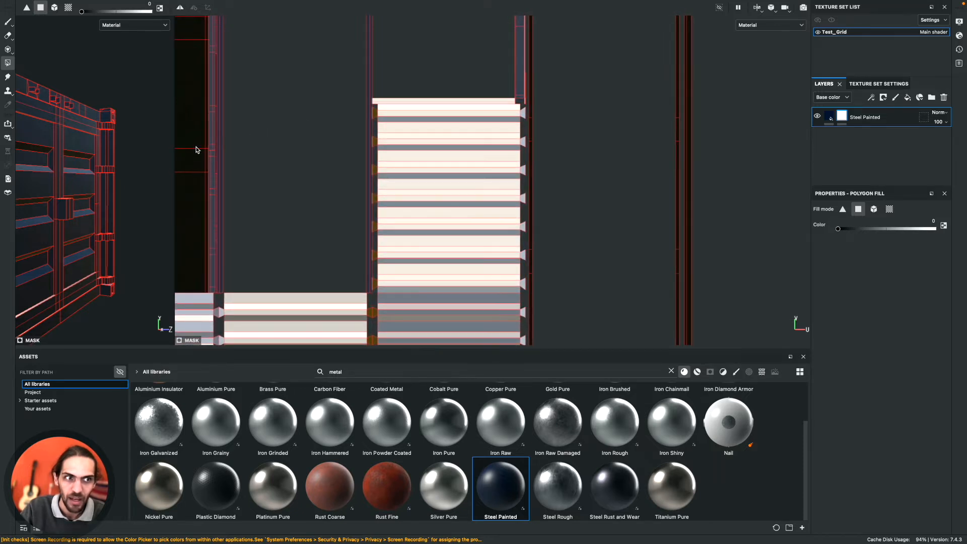
{"action": "left_click_drag", "start_coordinate": [174, 165], "coordinate": [737, 171]}
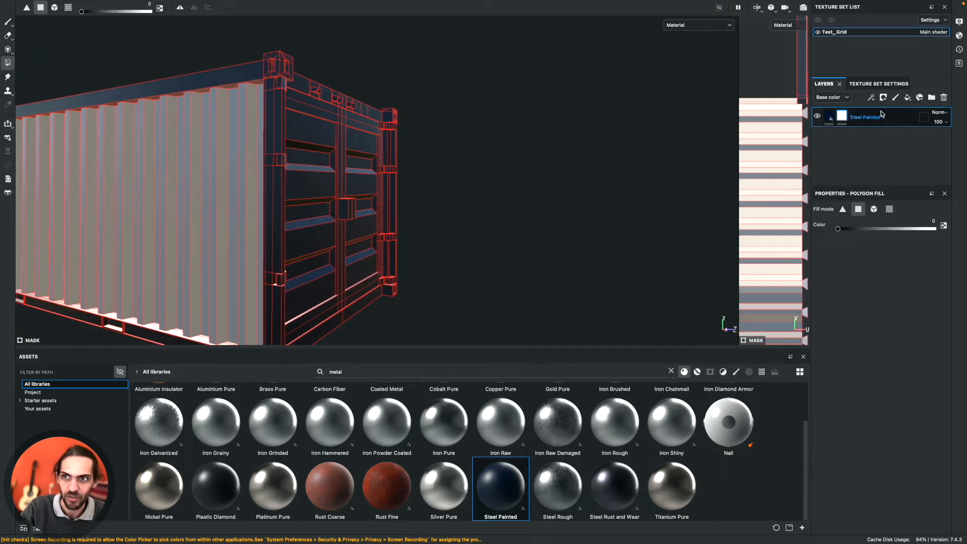
- Set the Steel Painted layer's Paint Color to green 3FBF50, trying an orange-red first
{"action": "left_click", "coordinate": [829, 117]}
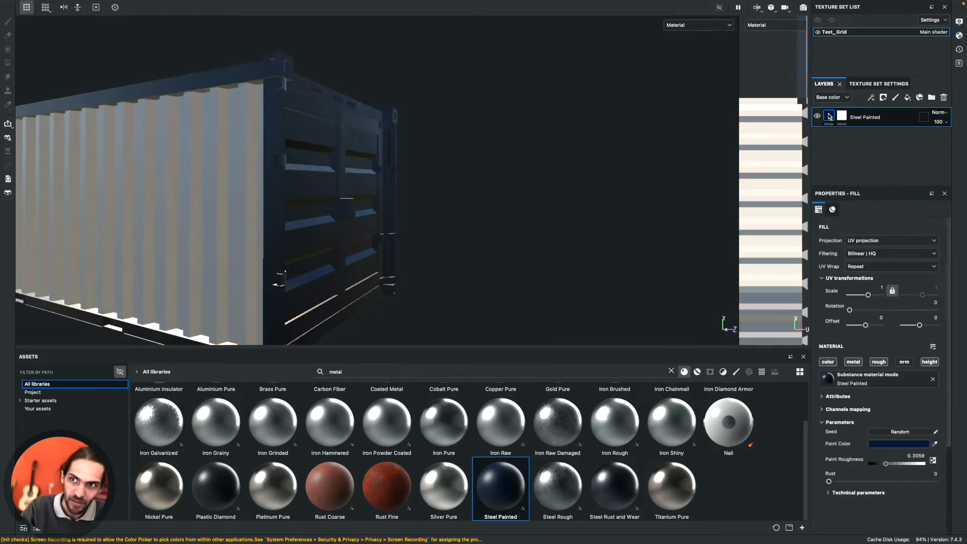
{"action": "left_click", "coordinate": [895, 444]}
{"action": "mouse_move", "coordinate": [877, 365]}
{"action": "left_mouse_down"}
{"action": "mouse_move", "coordinate": [880, 344]}
{"action": "mouse_move", "coordinate": [880, 420]}
{"action": "left_mouse_up"}
{"action": "left_click_drag", "start_coordinate": [856, 351], "coordinate": [867, 341]}
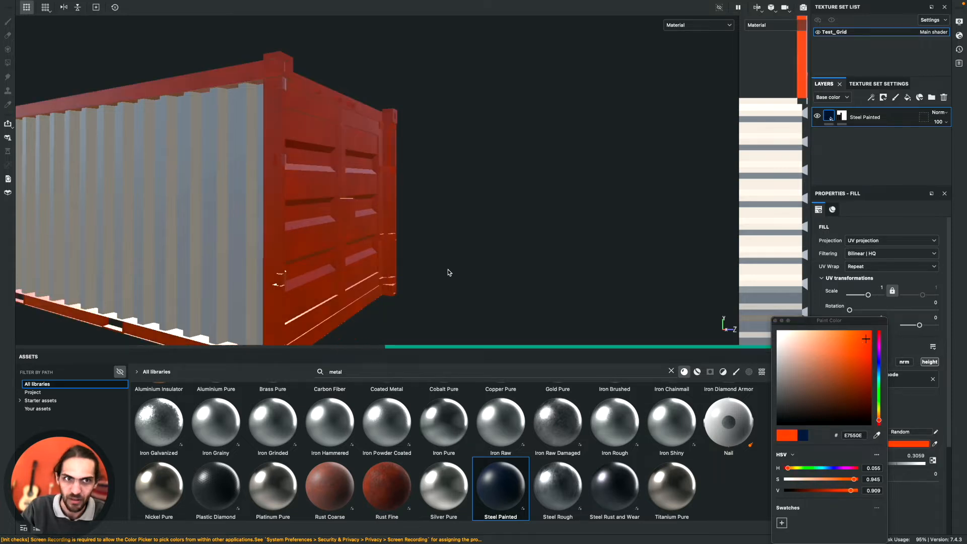
{"action": "mouse_move", "coordinate": [868, 343]}
{"action": "left_mouse_down"}
{"action": "mouse_move", "coordinate": [859, 368]}
{"action": "mouse_move", "coordinate": [870, 334]}
{"action": "mouse_move", "coordinate": [881, 343]}
{"action": "left_mouse_up"}
{"action": "left_click_drag", "start_coordinate": [880, 396], "coordinate": [880, 392]}
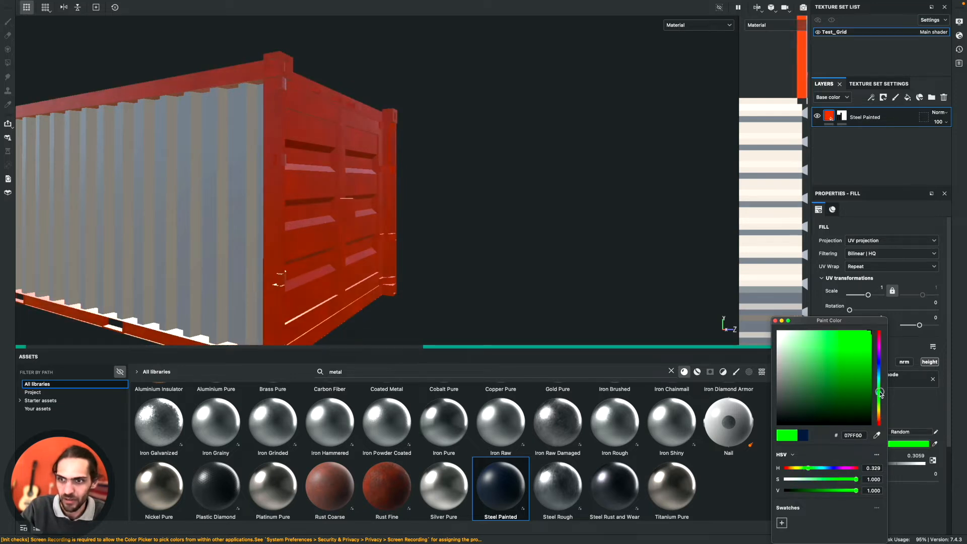
{"action": "mouse_move", "coordinate": [872, 342]}
{"action": "left_mouse_down"}
{"action": "mouse_move", "coordinate": [868, 371]}
{"action": "mouse_move", "coordinate": [840, 354]}
{"action": "left_mouse_up"}
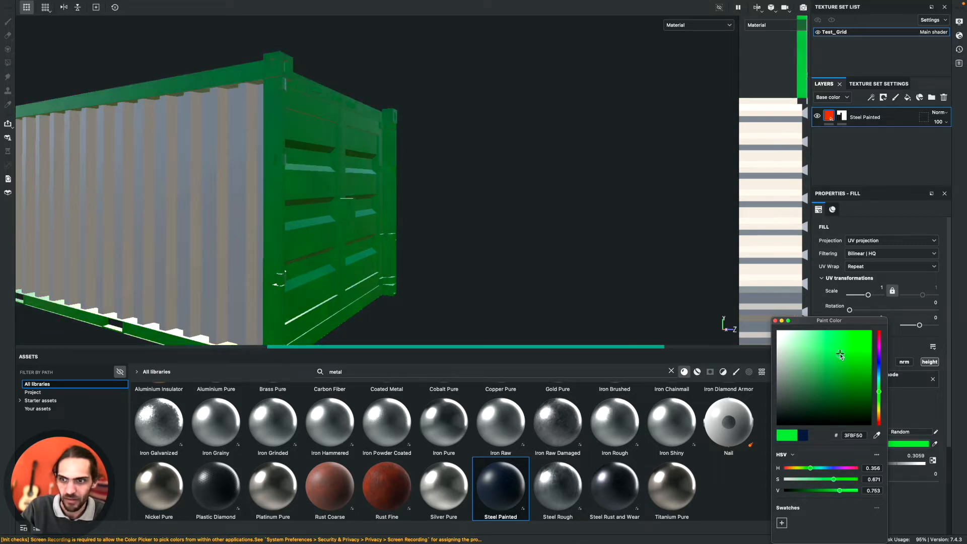
- Add the Rust Fine material as a layer beneath Steel Painted so it covers the corrugated panels
{"action": "left_click", "coordinate": [843, 115]}
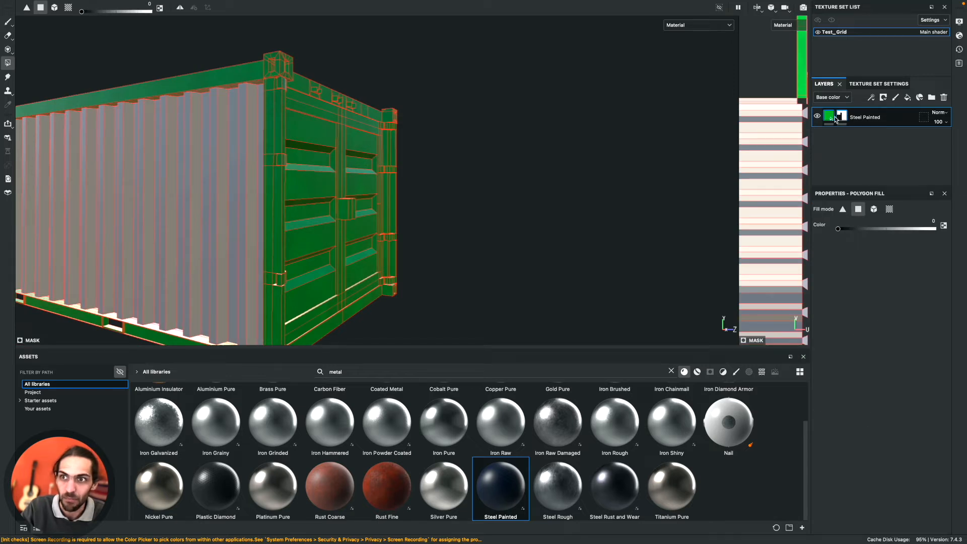
{"action": "left_click_drag", "start_coordinate": [386, 170], "coordinate": [486, 194], "text": "alt"}
{"action": "key", "text": "f"}
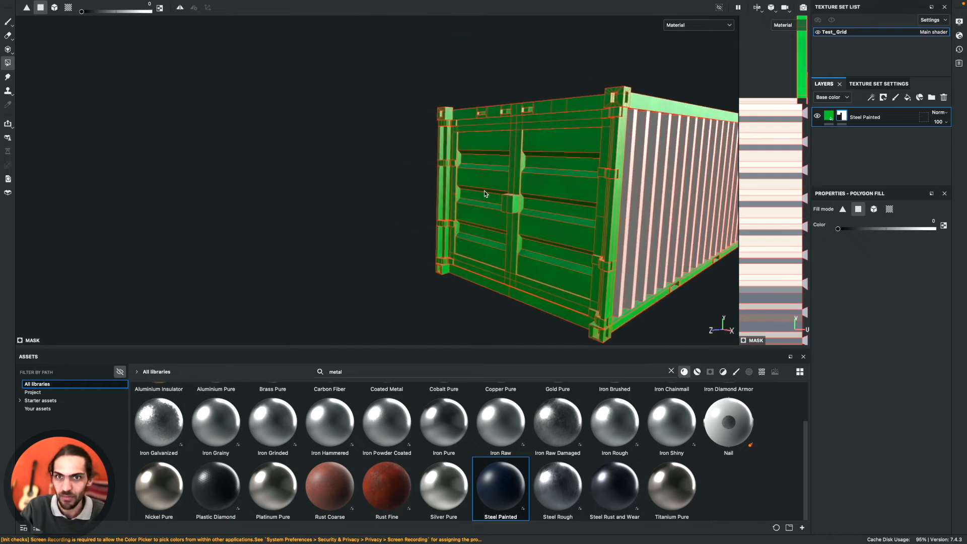
{"action": "key", "text": "f"}
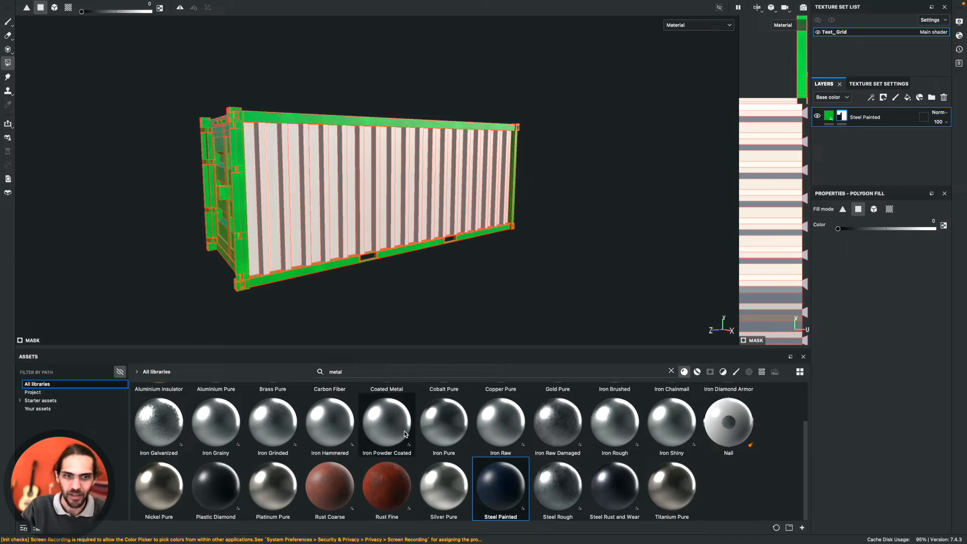
{"action": "left_click_drag", "start_coordinate": [393, 485], "coordinate": [870, 146]}
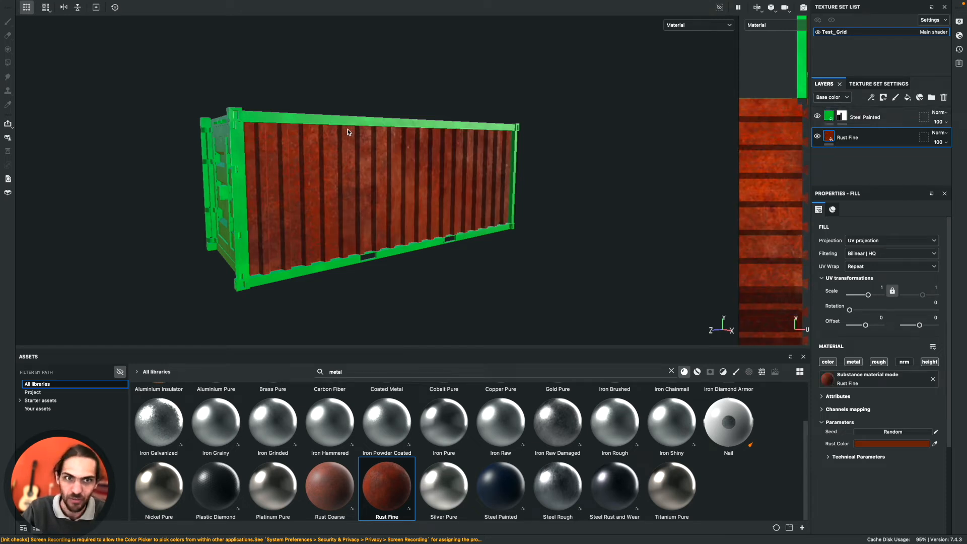
{"action": "mouse_move", "coordinate": [323, 177]}
{"action": "left_mouse_down", "text": "alt"}
{"action": "mouse_move", "coordinate": [341, 192]}
{"action": "mouse_move", "coordinate": [398, 201]}
{"action": "mouse_move", "coordinate": [448, 180]}
{"action": "mouse_move", "coordinate": [444, 218]}
{"action": "mouse_move", "coordinate": [388, 209]}
{"action": "mouse_move", "coordinate": [352, 186]}
{"action": "mouse_move", "coordinate": [329, 190]}
{"action": "left_mouse_up", "text": "alt"}
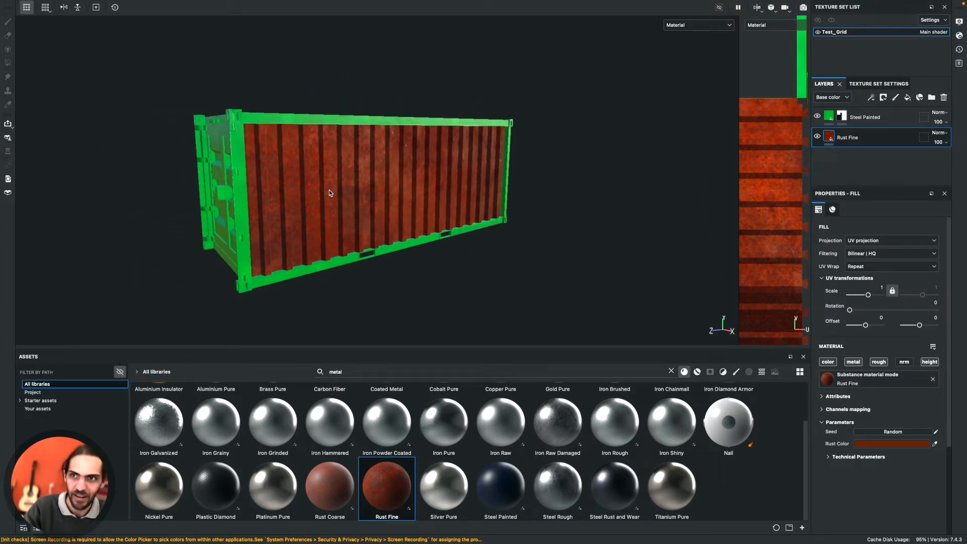
{"action": "right_click", "coordinate": [855, 137]}
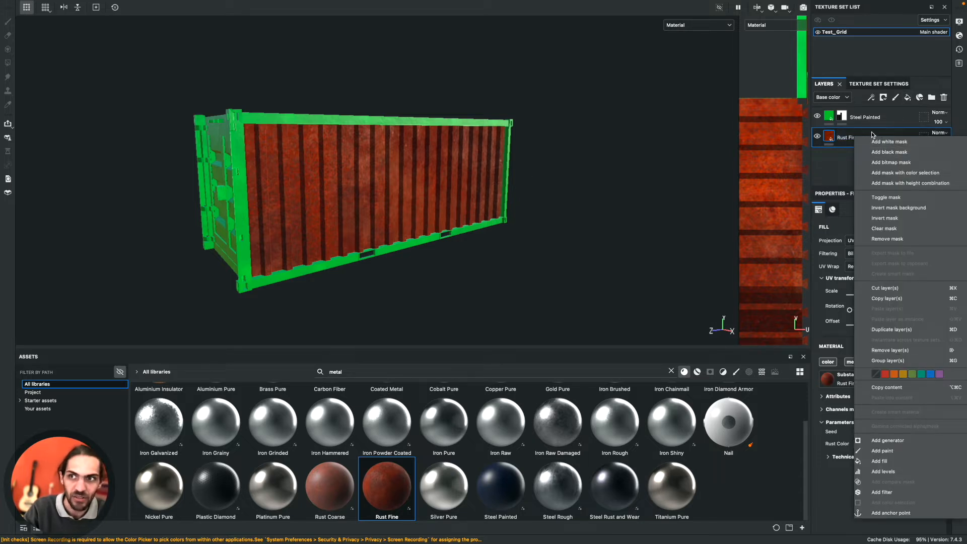
{"action": "left_click", "coordinate": [874, 134]}
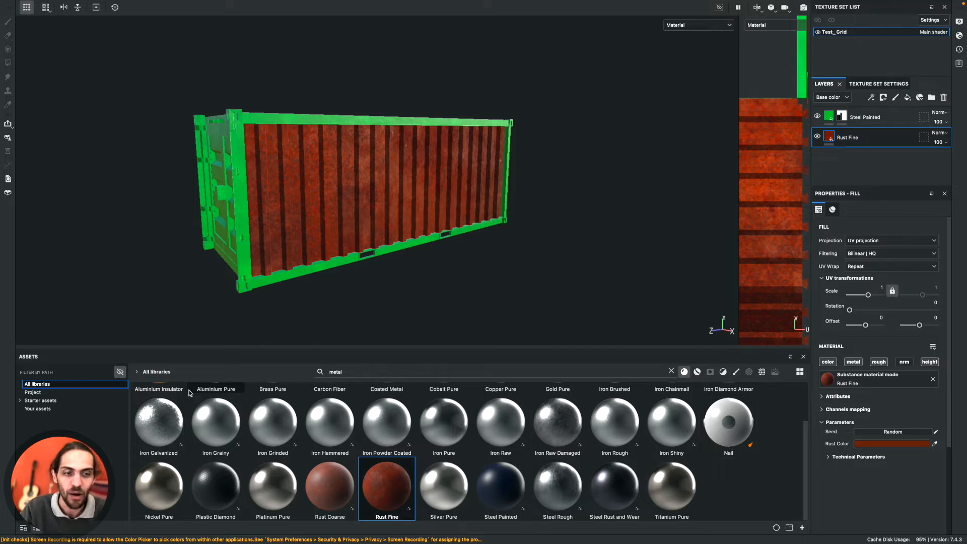
- Enlarge the asset library, clear its metal search and browse the available smart masks
{"action": "left_click_drag", "start_coordinate": [307, 349], "coordinate": [305, 315]}
{"action": "left_click_drag", "start_coordinate": [305, 186], "coordinate": [403, 184], "text": "alt"}
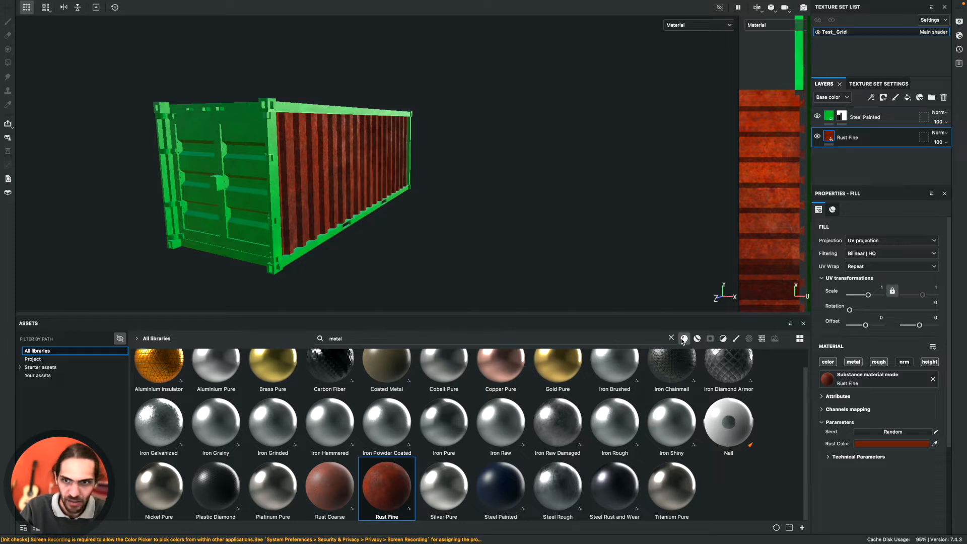
{"action": "left_click", "coordinate": [710, 339]}
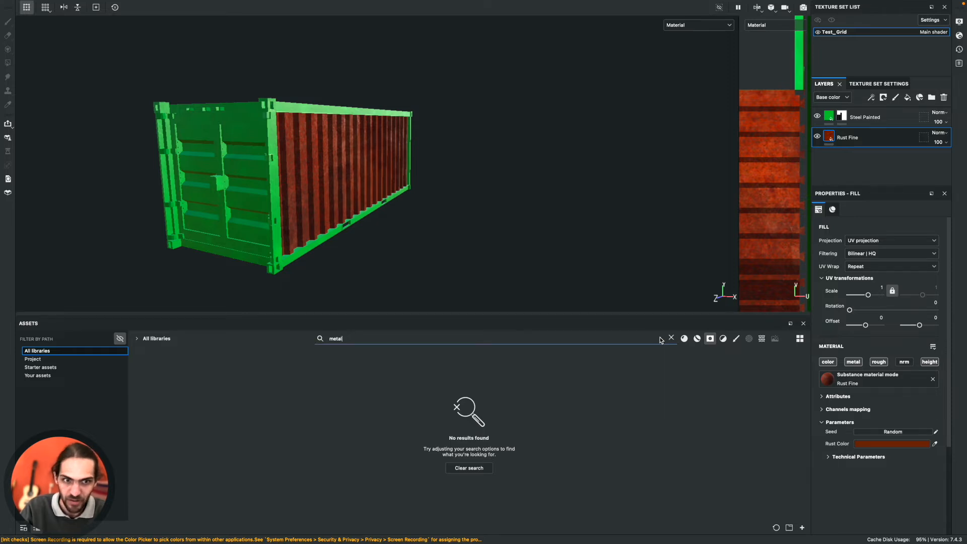
{"action": "left_click", "coordinate": [671, 338]}
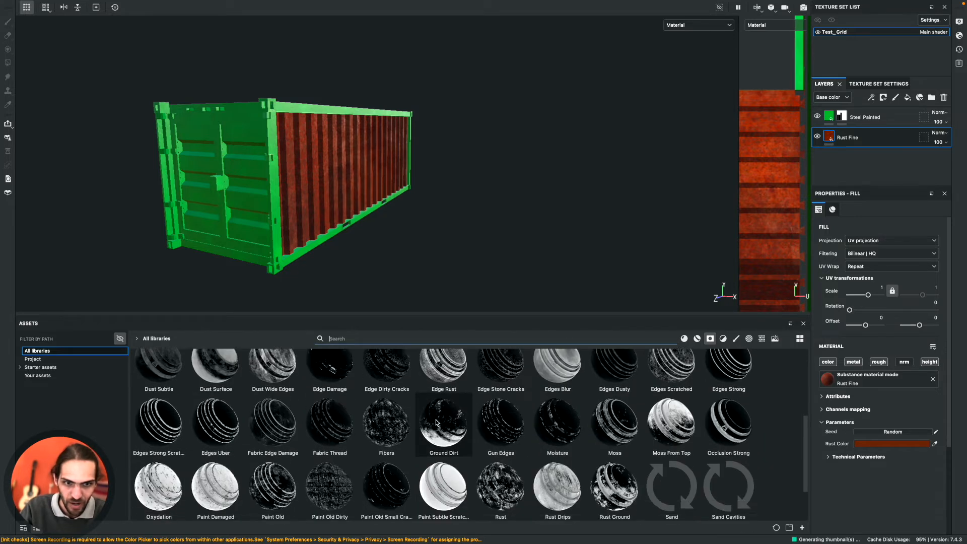
{"action": "scroll", "coordinate": [437, 423], "scroll_direction": "down", "scroll_amount": 2}
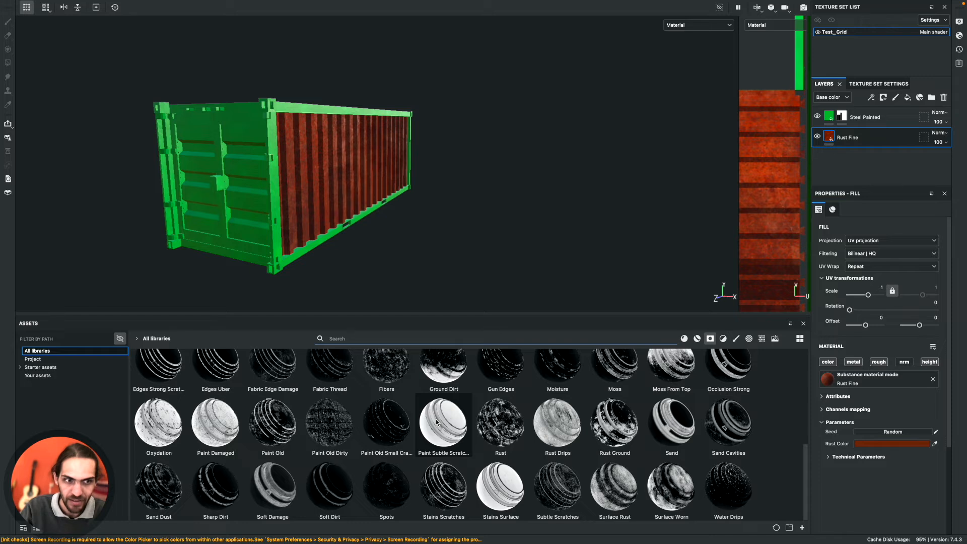
{"action": "scroll", "coordinate": [437, 422], "scroll_direction": "up", "scroll_amount": 6}
{"action": "scroll", "coordinate": [361, 163], "scroll_direction": "up", "scroll_amount": 1}
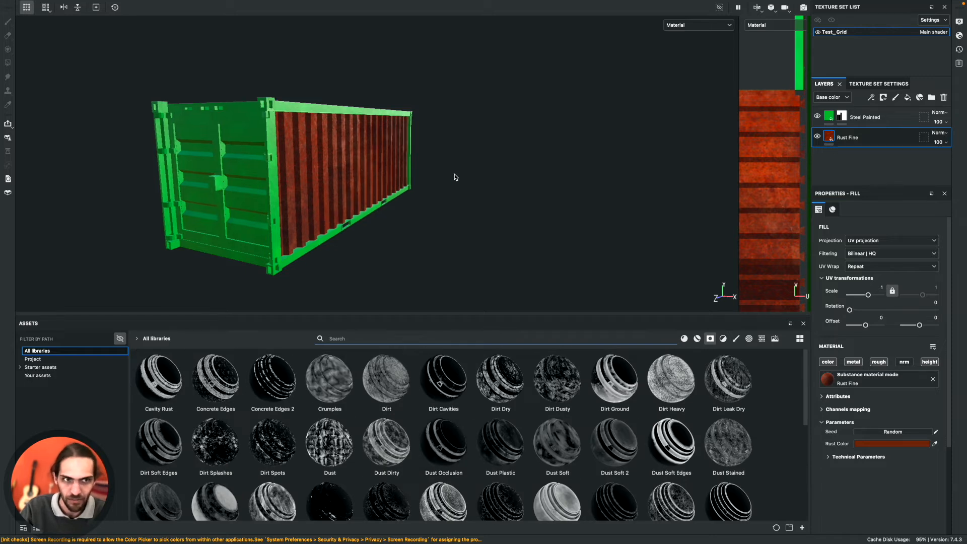
- Switch the asset library back to materials and search them for "dirt"
{"action": "left_click", "coordinate": [684, 339]}
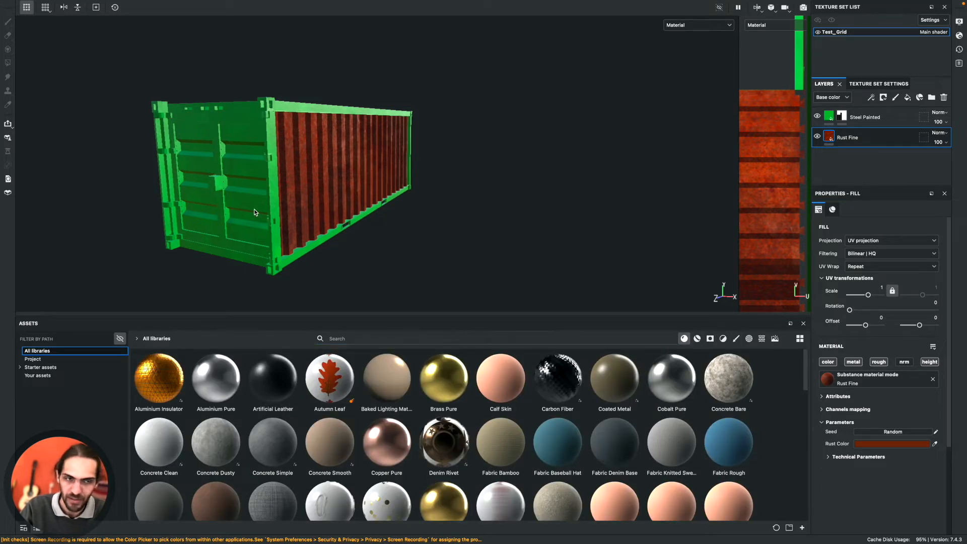
{"action": "left_click_drag", "start_coordinate": [229, 179], "coordinate": [338, 181], "text": "alt"}
{"action": "scroll", "coordinate": [436, 415], "scroll_direction": "down", "scroll_amount": 10}
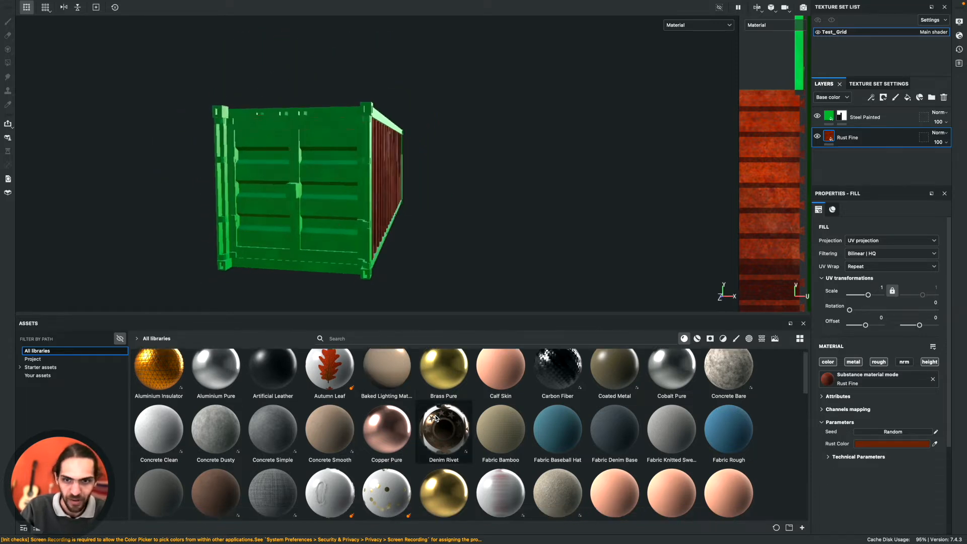
{"action": "left_click", "coordinate": [461, 336]}
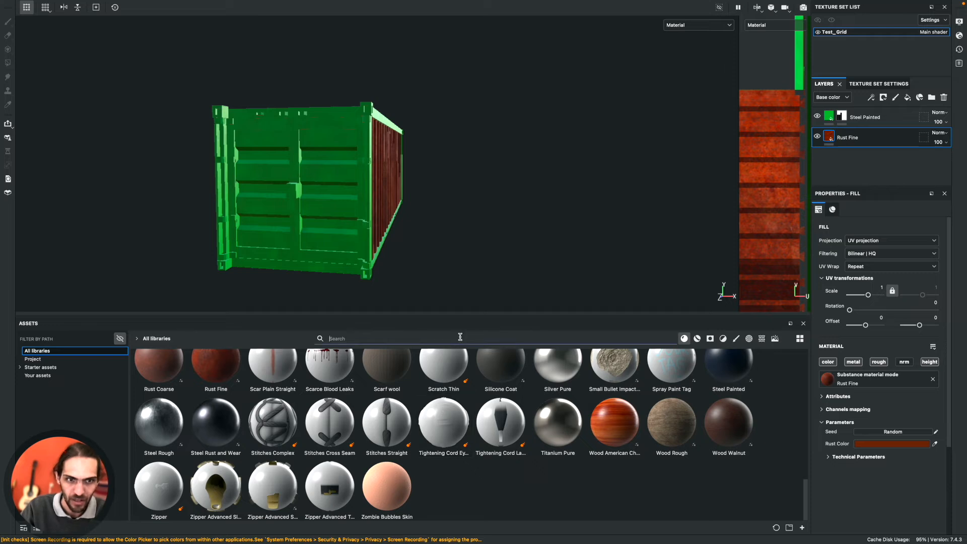
{"action": "type", "text": "dirt"}
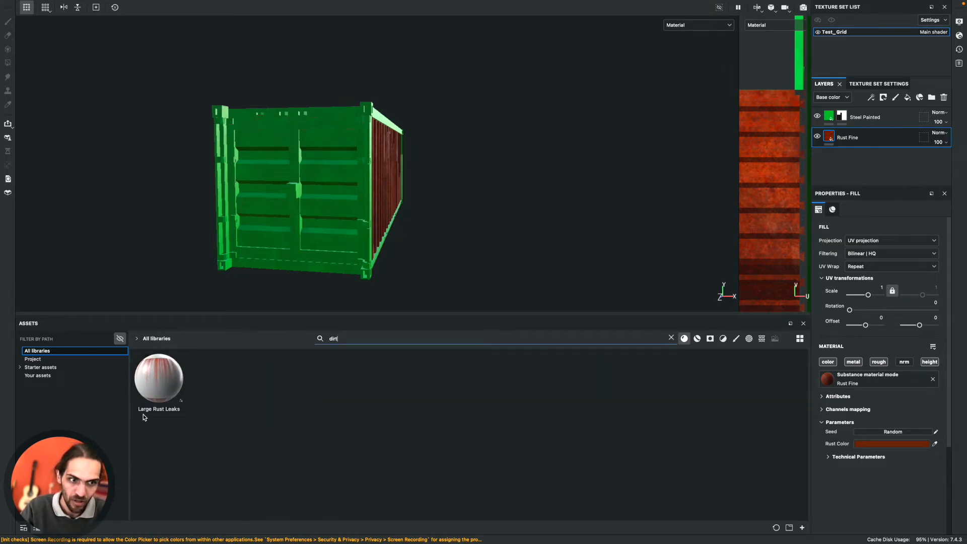
- Add the Large Rust Leaks material as a layer and move it above Steel Painted
{"action": "left_click_drag", "start_coordinate": [156, 385], "coordinate": [838, 161]}
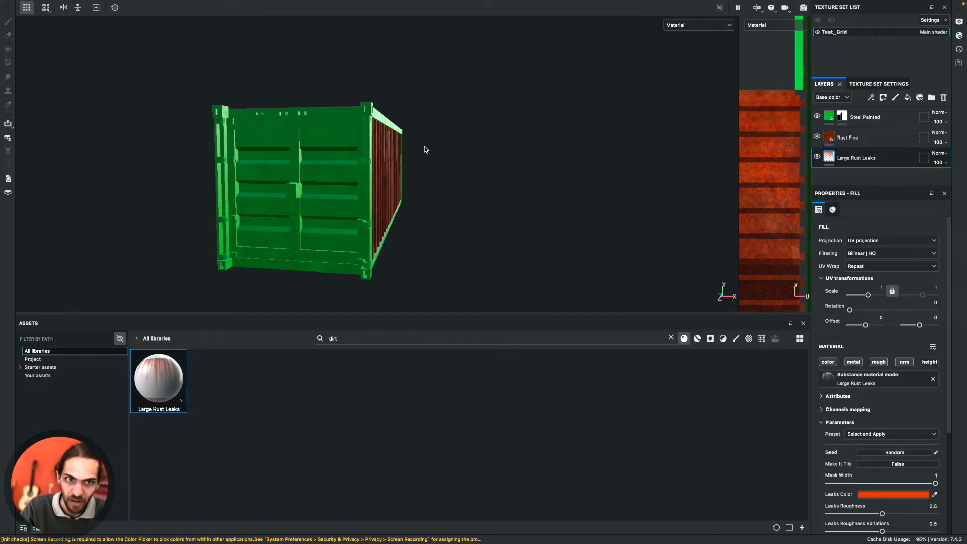
{"action": "left_click_drag", "start_coordinate": [888, 162], "coordinate": [869, 107]}
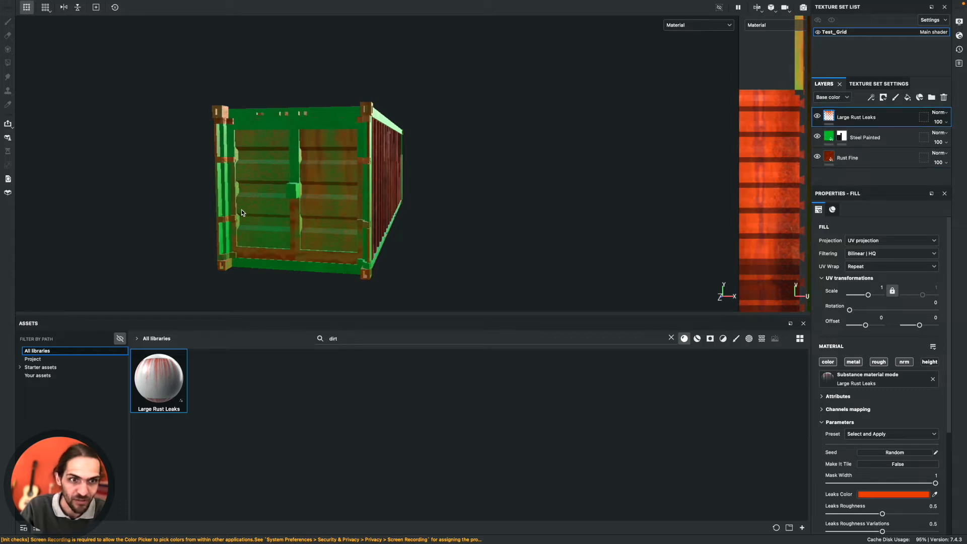
{"action": "left_click_drag", "start_coordinate": [441, 178], "coordinate": [402, 174], "text": "alt"}
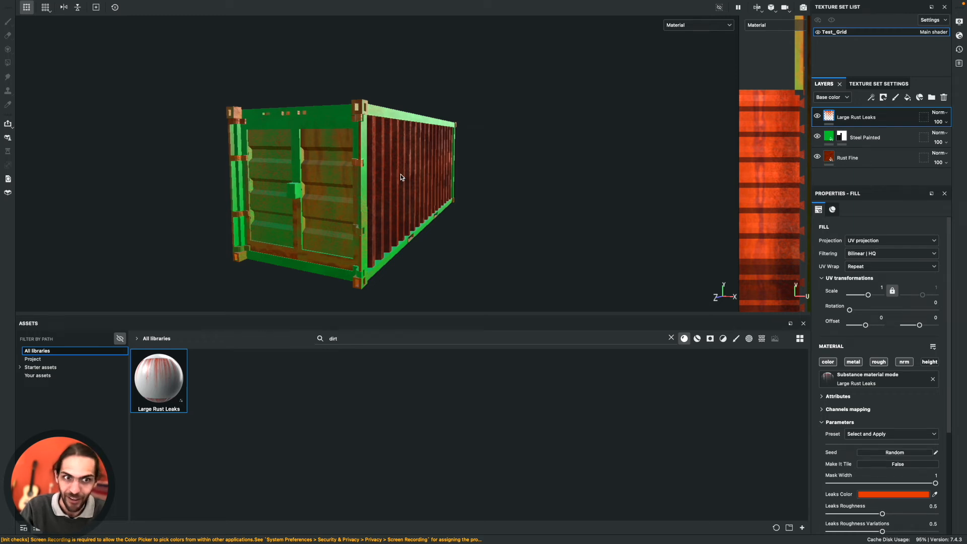
{"action": "left_click_drag", "start_coordinate": [411, 178], "coordinate": [452, 184], "text": "alt"}
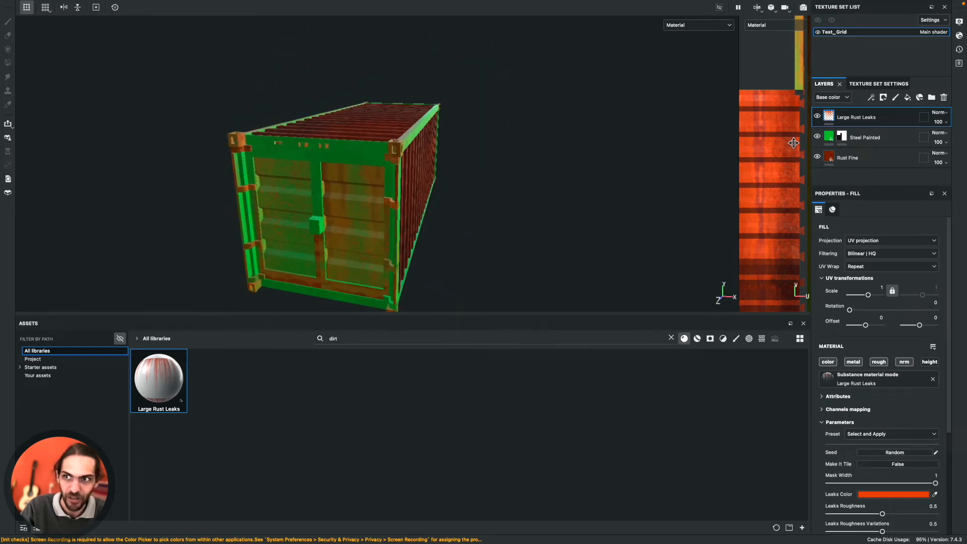
- Try the Multiply, Subtract, Overlay, Hard light and Tint blend modes on the Large Rust Leaks base color
{"action": "left_click", "coordinate": [939, 114]}
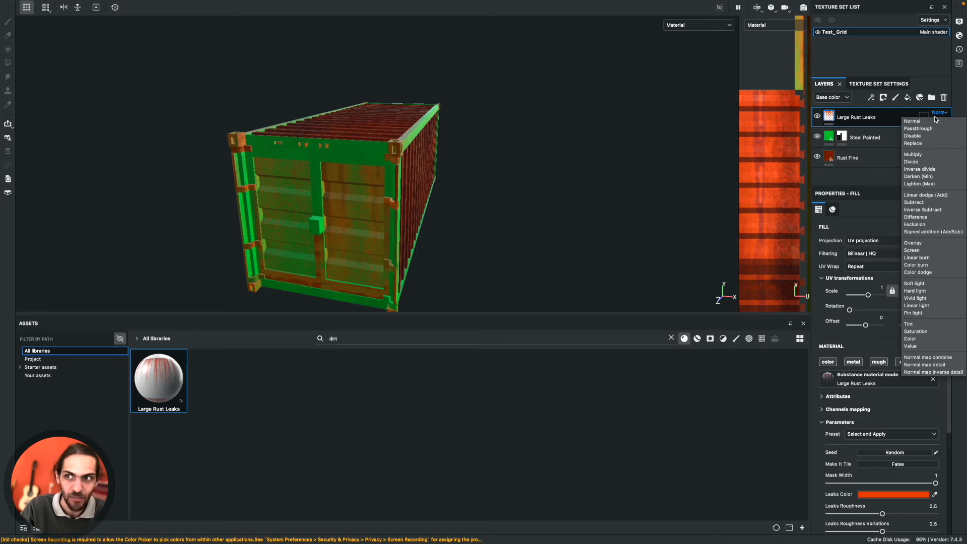
{"action": "left_click", "coordinate": [919, 155]}
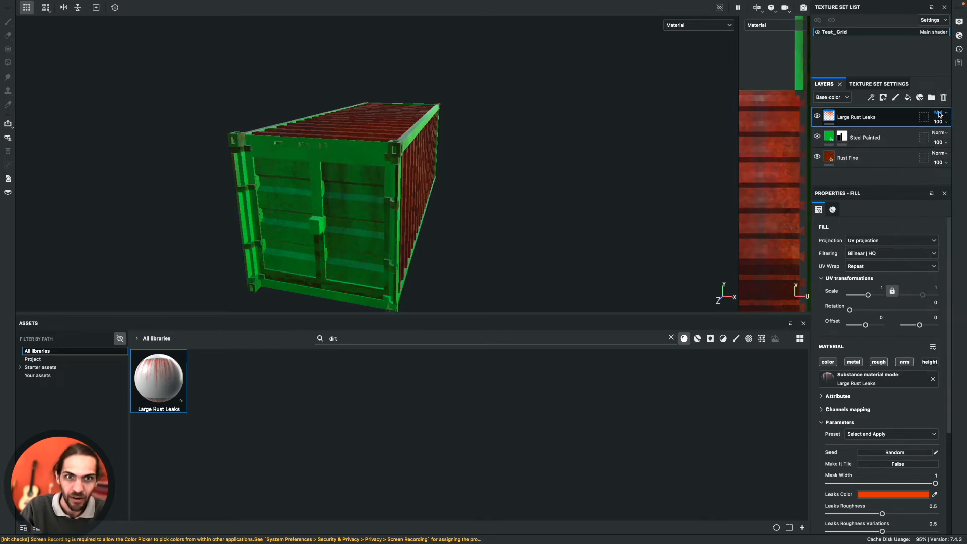
{"action": "left_click", "coordinate": [939, 114]}
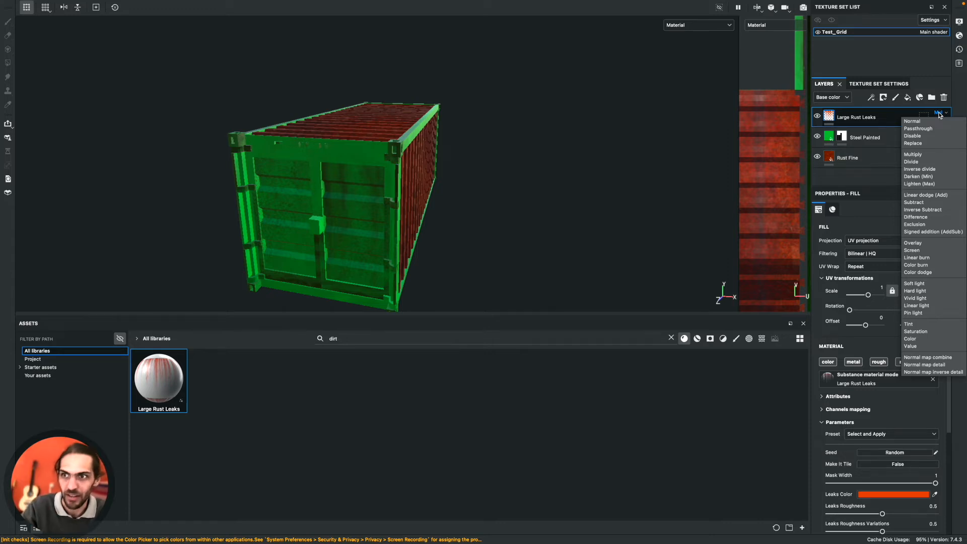
{"action": "left_click", "coordinate": [926, 202]}
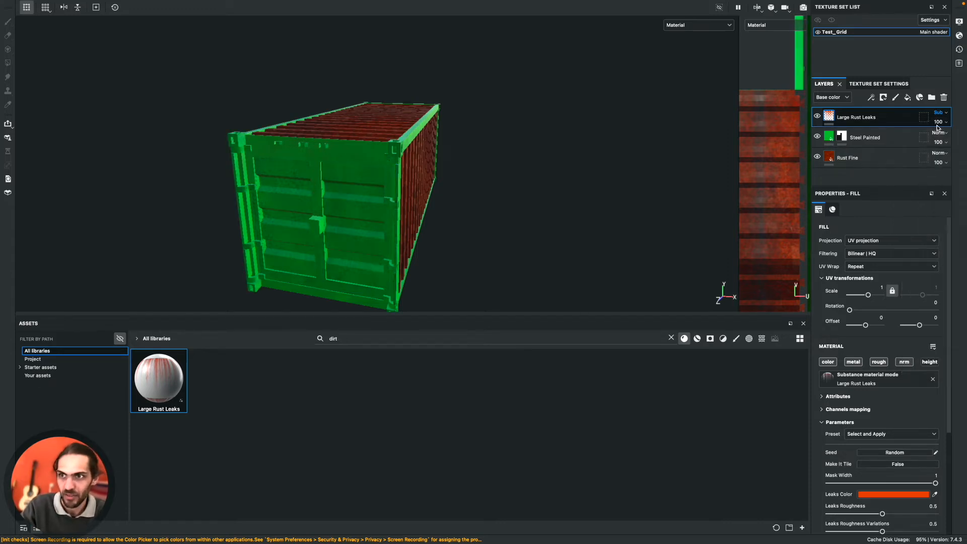
{"action": "left_click", "coordinate": [940, 113]}
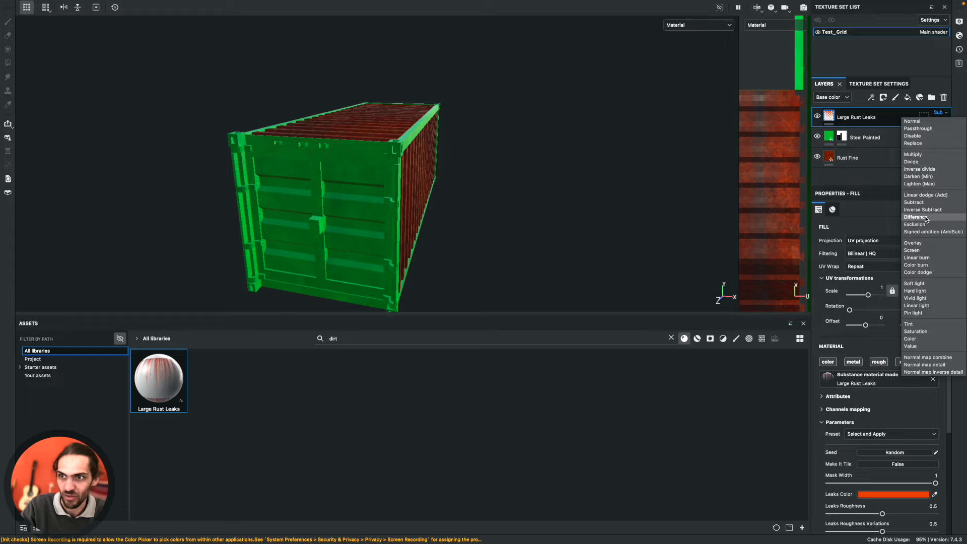
{"action": "left_click", "coordinate": [923, 243]}
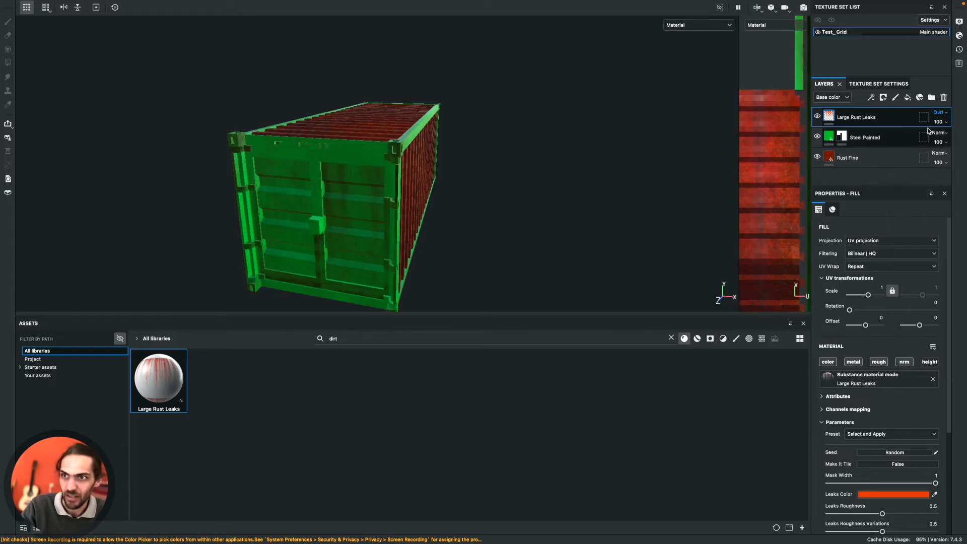
{"action": "left_click", "coordinate": [939, 113]}
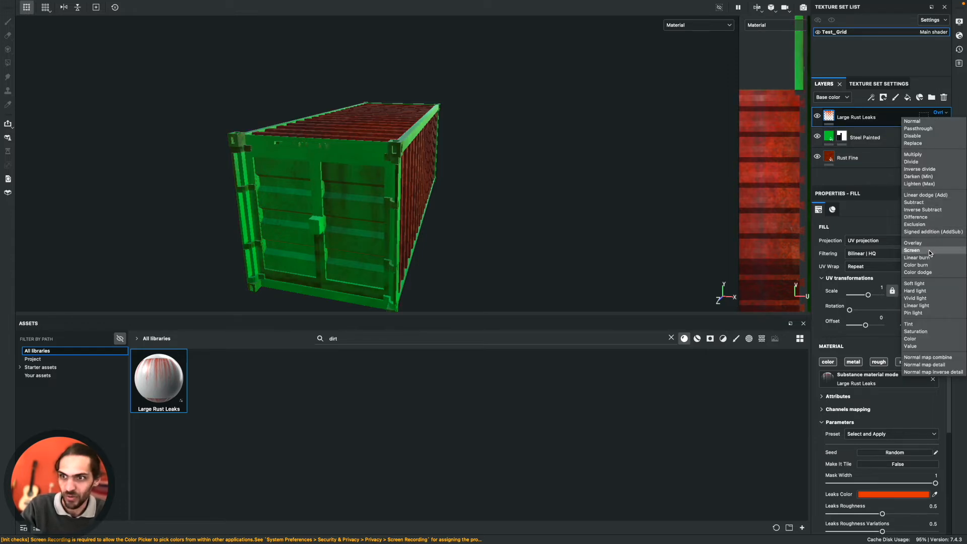
{"action": "left_click", "coordinate": [928, 292]}
{"action": "left_click", "coordinate": [942, 112]}
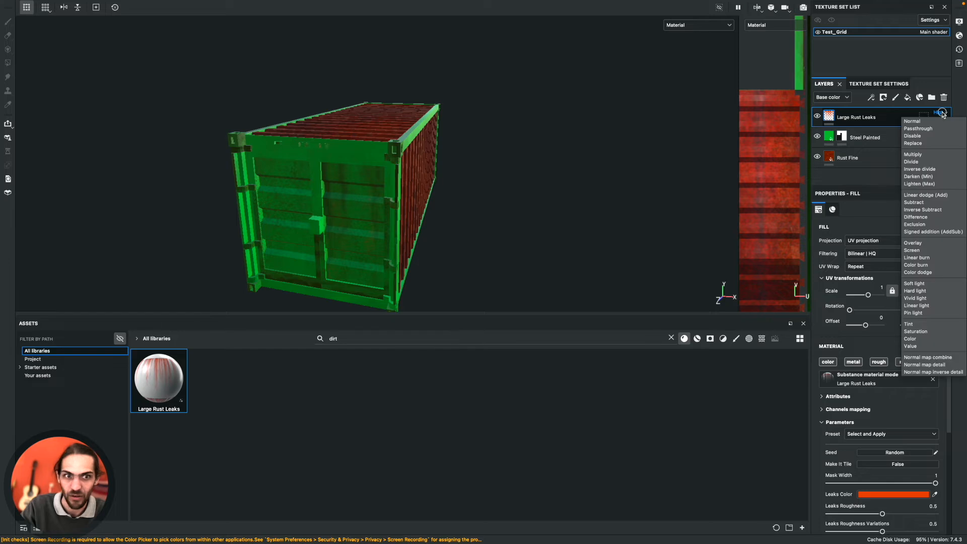
{"action": "left_click", "coordinate": [929, 324]}
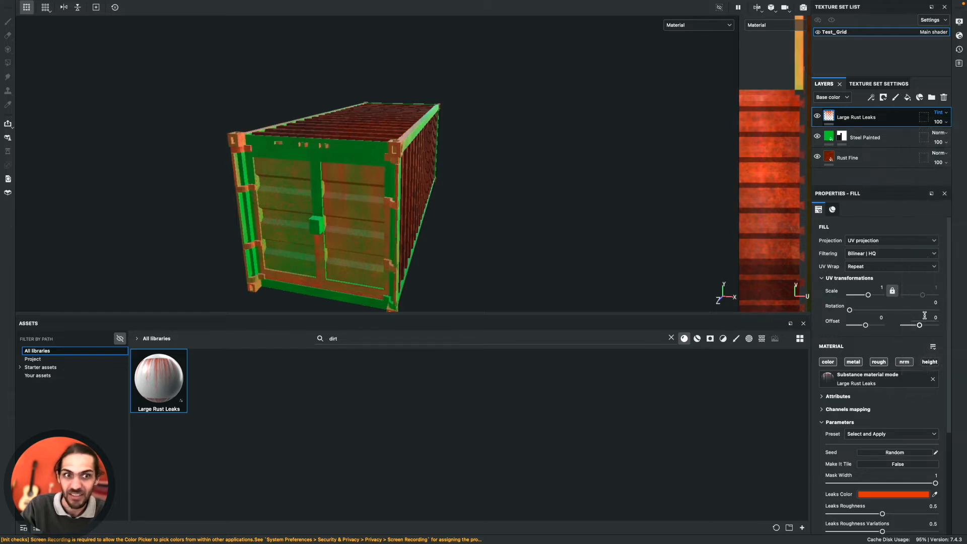
- Set the blend mode of the Large Rust Leaks layer's base color to Overlay
{"action": "left_click", "coordinate": [941, 113]}
{"action": "left_click", "coordinate": [930, 243]}
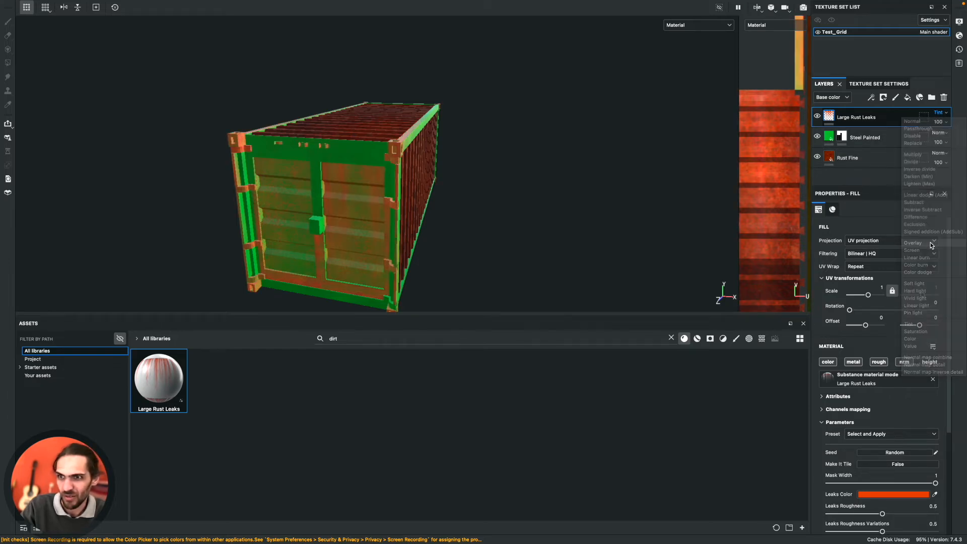
{"action": "left_click_drag", "start_coordinate": [508, 186], "coordinate": [494, 173], "text": "alt"}
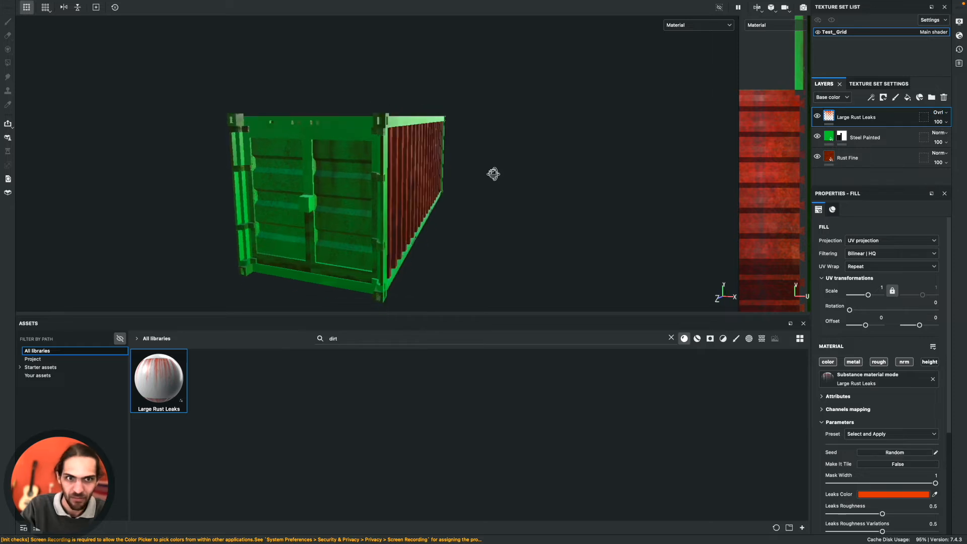
- Set the Large Rust Leaks layer's base color blend mode to Passthrough and its opacity to 68
{"action": "left_click", "coordinate": [940, 113]}
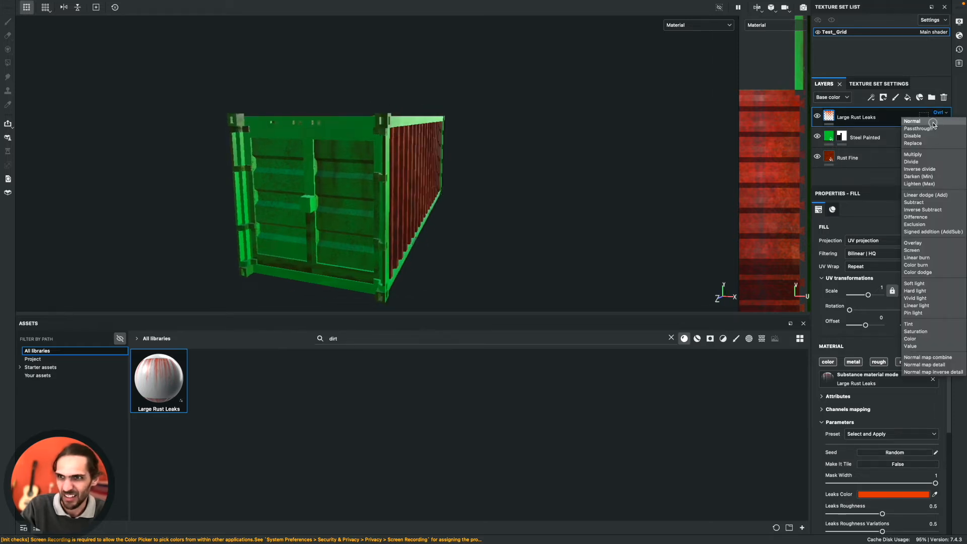
{"action": "left_click", "coordinate": [933, 128]}
{"action": "left_click", "coordinate": [941, 113]}
{"action": "left_click", "coordinate": [940, 129]}
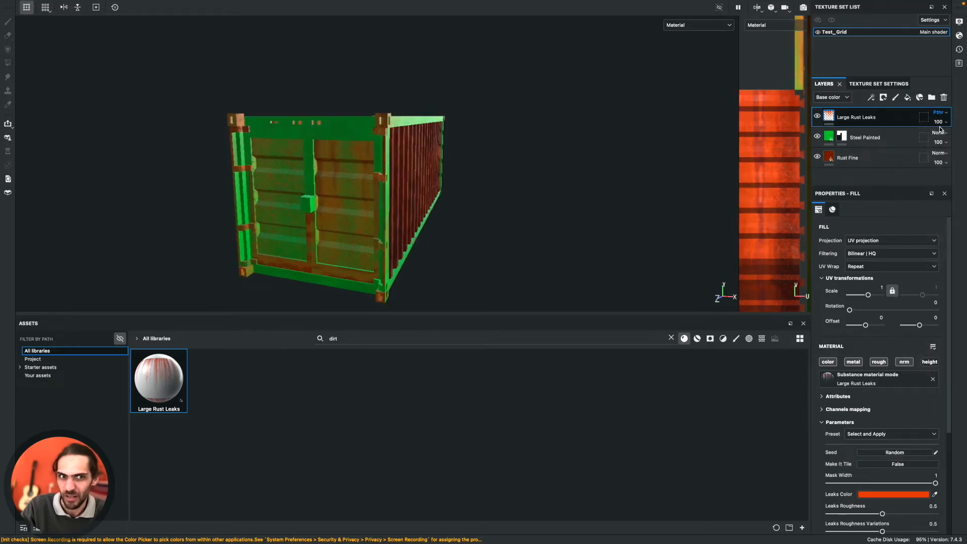
{"action": "left_click", "coordinate": [939, 122]}
{"action": "left_click_drag", "start_coordinate": [958, 141], "coordinate": [950, 139]}
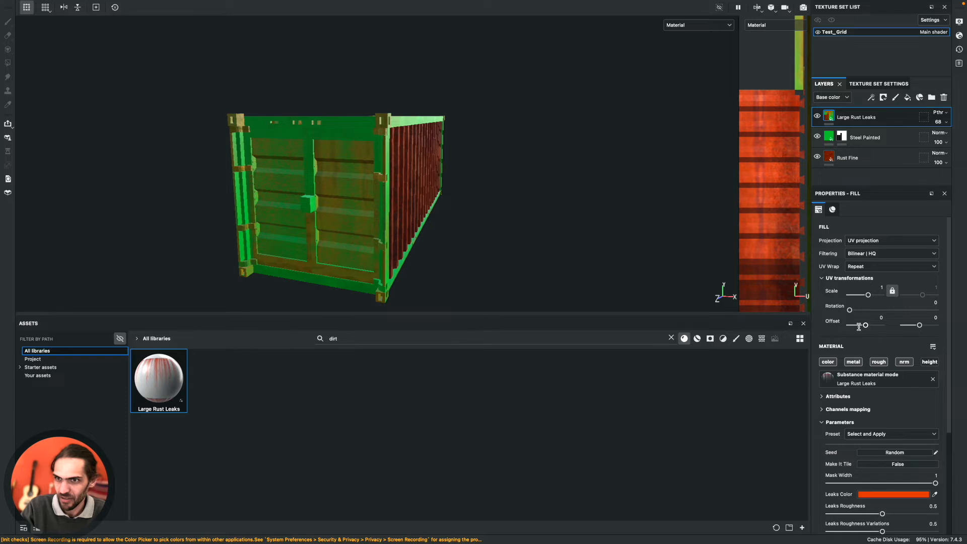
- Set the Leaks Roughness of the Large Rust Leaks material to 0.7
{"action": "scroll", "coordinate": [860, 381], "scroll_direction": "down", "scroll_amount": 4}
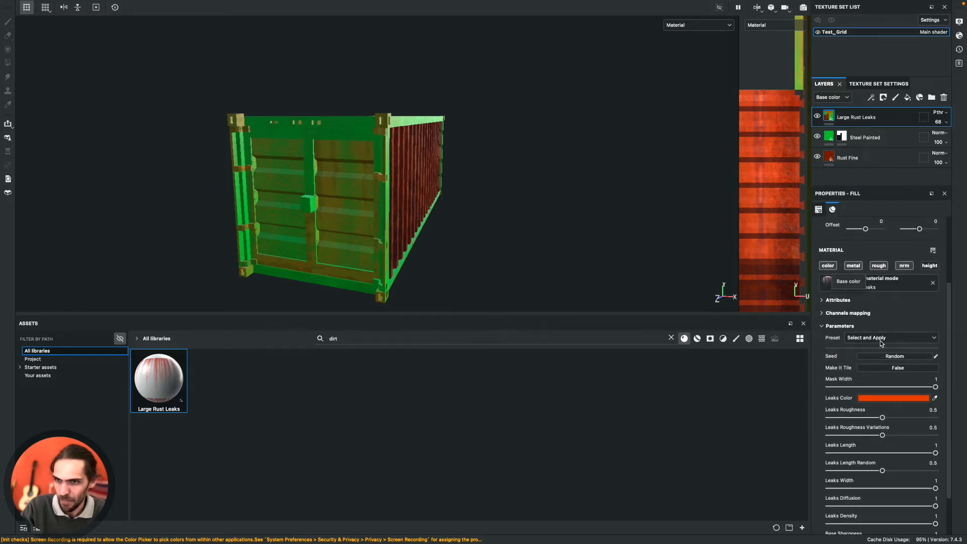
{"action": "scroll", "coordinate": [835, 358], "scroll_direction": "down", "scroll_amount": 2}
{"action": "scroll", "coordinate": [835, 358], "scroll_direction": "down", "scroll_amount": 2}
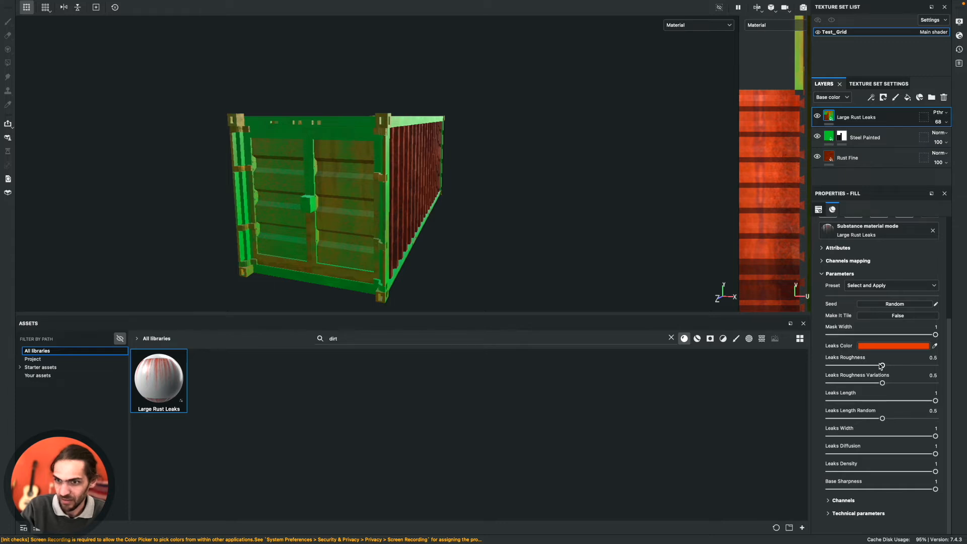
{"action": "left_click_drag", "start_coordinate": [882, 366], "coordinate": [903, 365]}
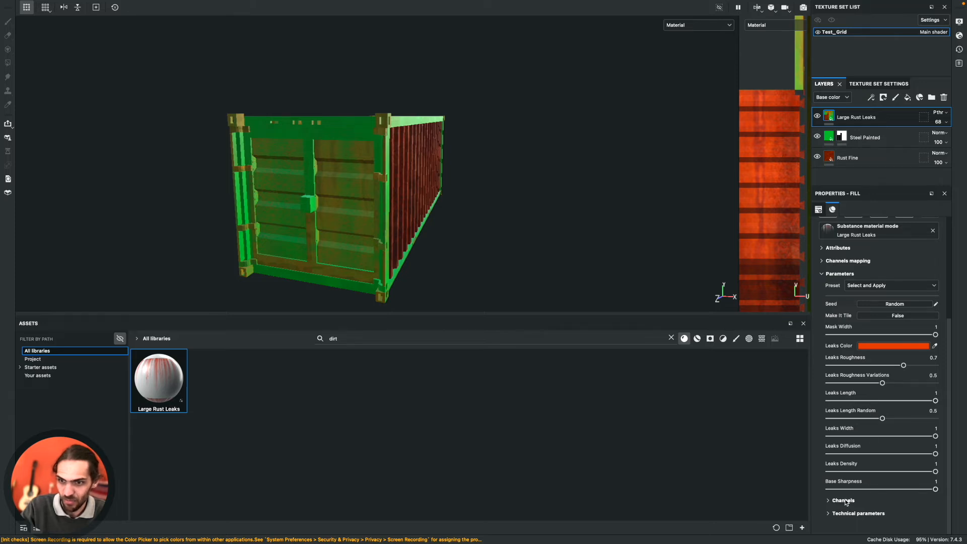
{"action": "scroll", "coordinate": [855, 350], "scroll_direction": "up", "scroll_amount": 5}
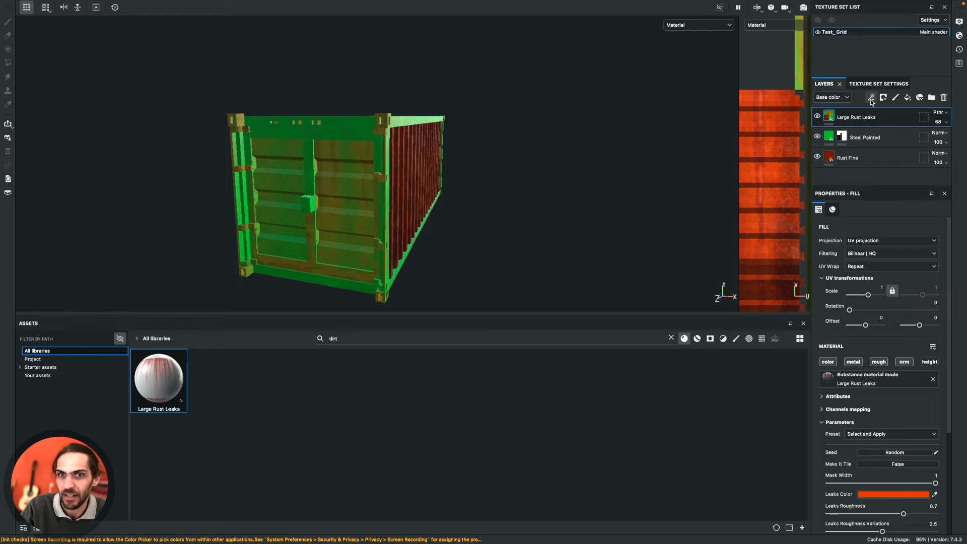
- Clear the asset search and examine the rust leaks on the container's doors, sides and roof
{"action": "left_click_drag", "start_coordinate": [453, 170], "coordinate": [418, 200], "text": "alt"}
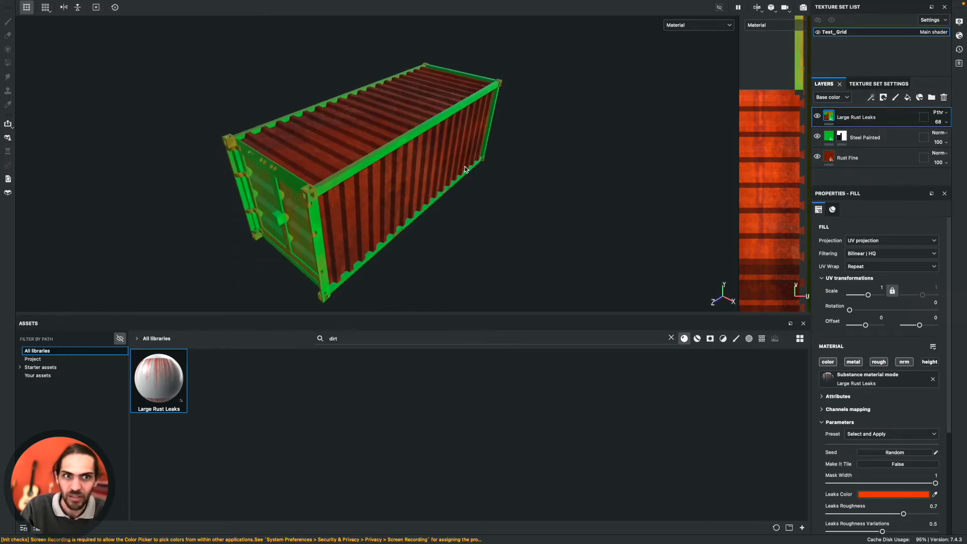
{"action": "left_click_drag", "start_coordinate": [480, 200], "coordinate": [465, 175], "text": "alt"}
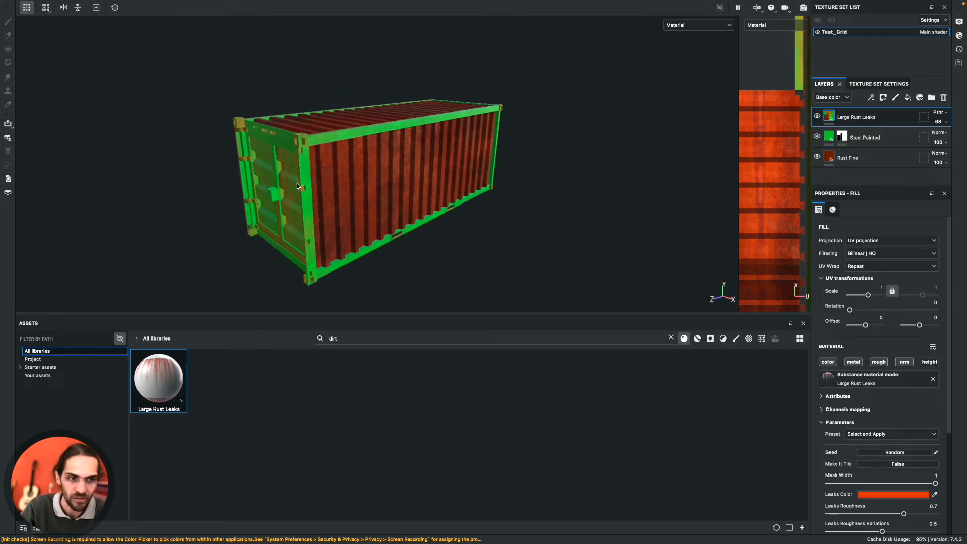
{"action": "left_click", "coordinate": [671, 338]}
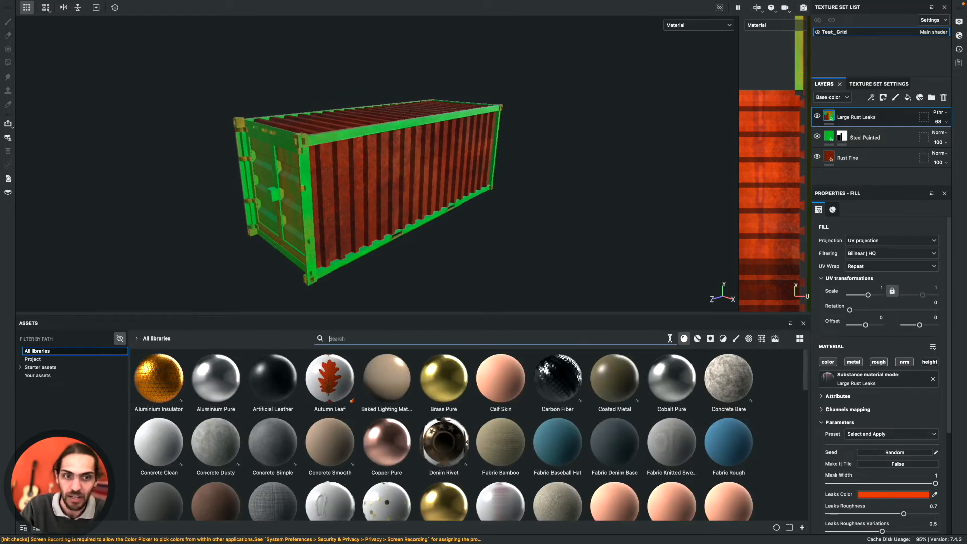
{"action": "left_click_drag", "start_coordinate": [398, 182], "coordinate": [382, 157], "text": "alt"}
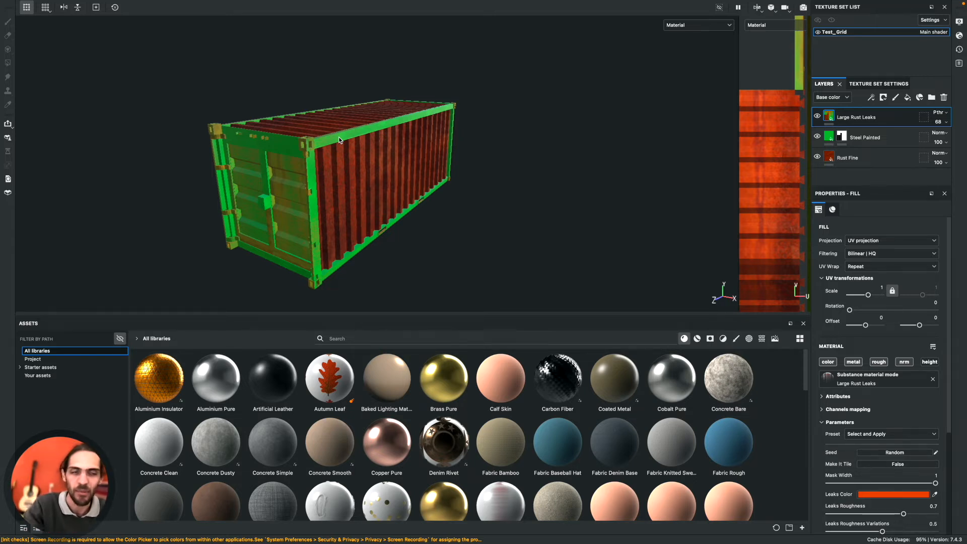
{"action": "left_click_drag", "start_coordinate": [276, 168], "coordinate": [526, 212], "text": "alt"}
{"action": "left_click_drag", "start_coordinate": [225, 185], "coordinate": [320, 183], "text": "alt"}
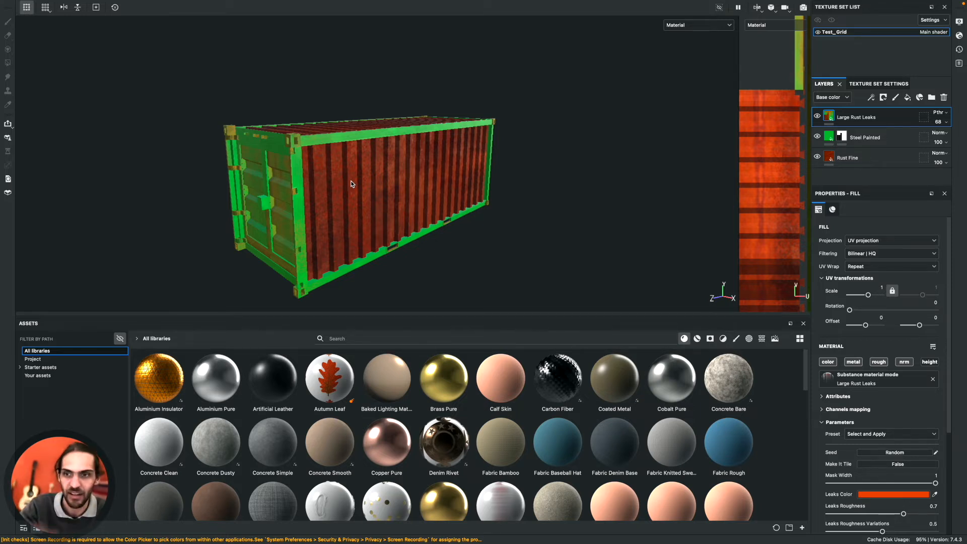
{"action": "left_click_drag", "start_coordinate": [382, 194], "coordinate": [440, 184], "text": "alt"}
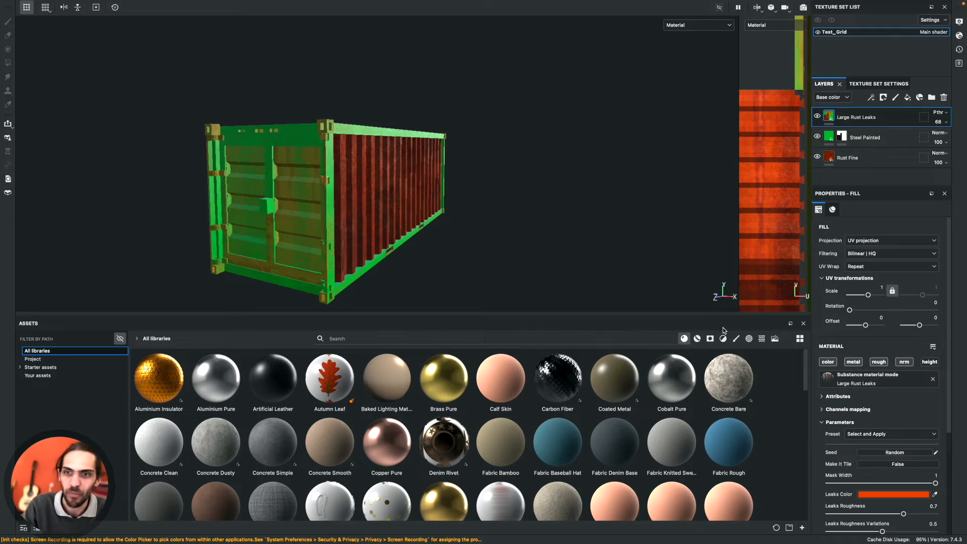
- Switch the asset library to smart masks and search them for "dirt"
{"action": "left_click", "coordinate": [711, 339]}
{"action": "left_click", "coordinate": [417, 340]}
{"action": "type", "text": "dirt"}
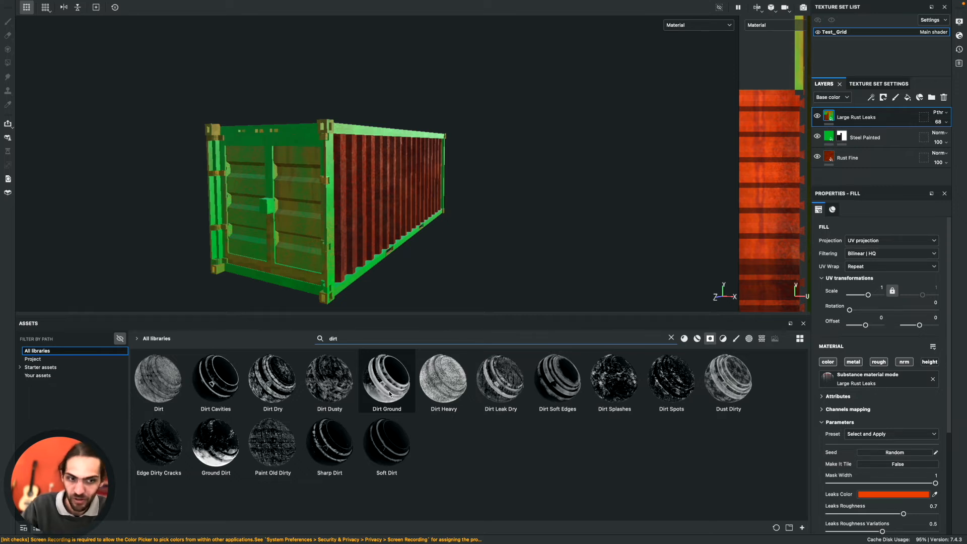
{"action": "mouse_move", "coordinate": [389, 391]}
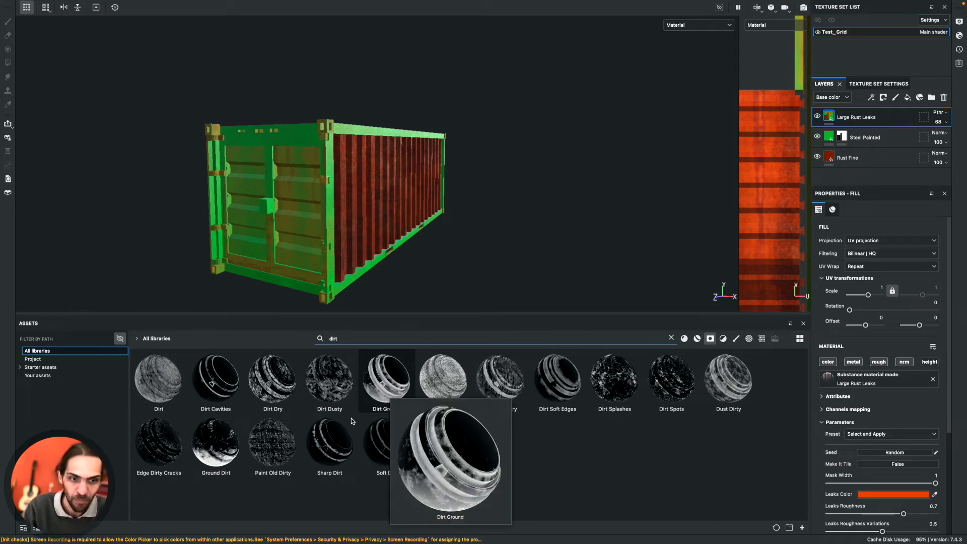
{"action": "mouse_move", "coordinate": [263, 457]}
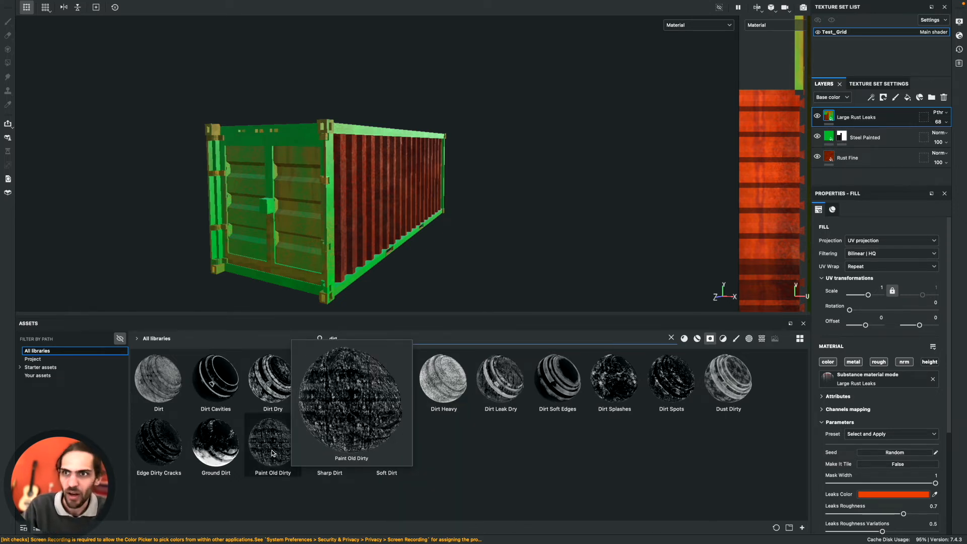
- Apply the Paint Old Dirty smart mask to the Steel Painted layer and check it with the Large Rust Leaks layer hidden
{"action": "left_click", "coordinate": [268, 450]}
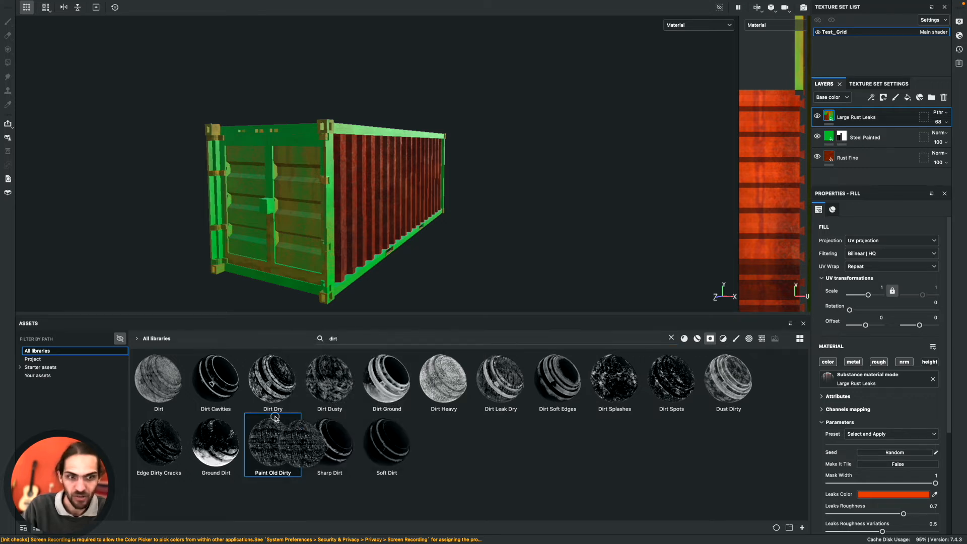
{"action": "left_click", "coordinate": [893, 137]}
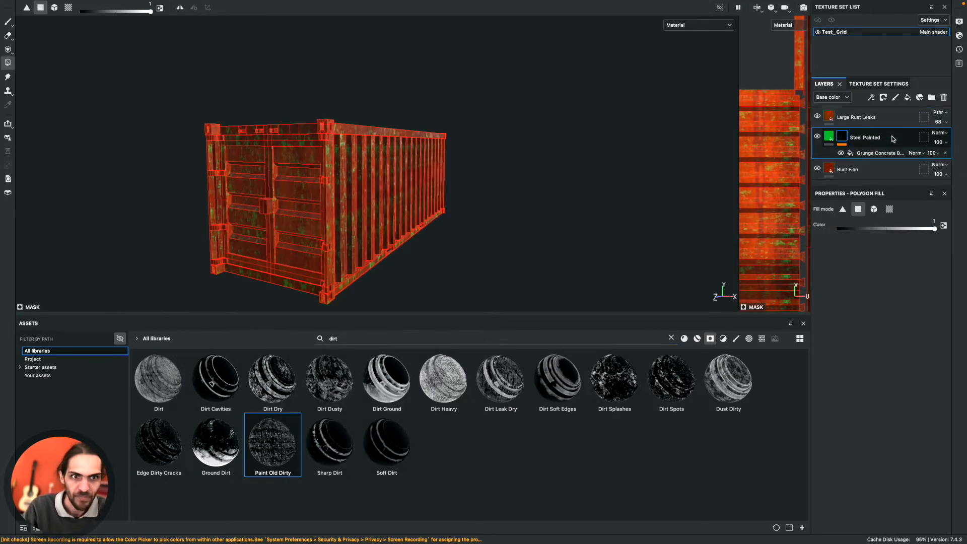
{"action": "left_click_drag", "start_coordinate": [292, 174], "coordinate": [314, 179], "text": "alt"}
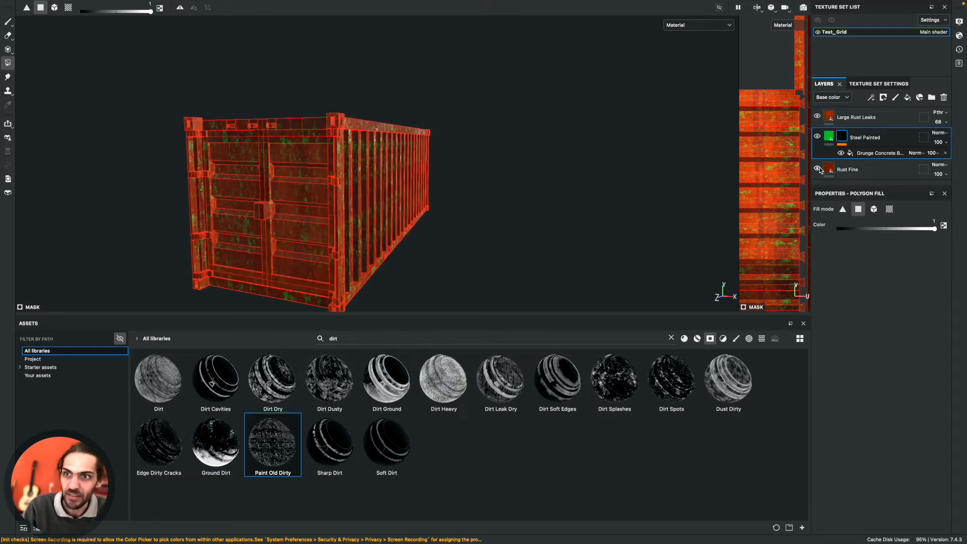
{"action": "left_click", "coordinate": [817, 117]}
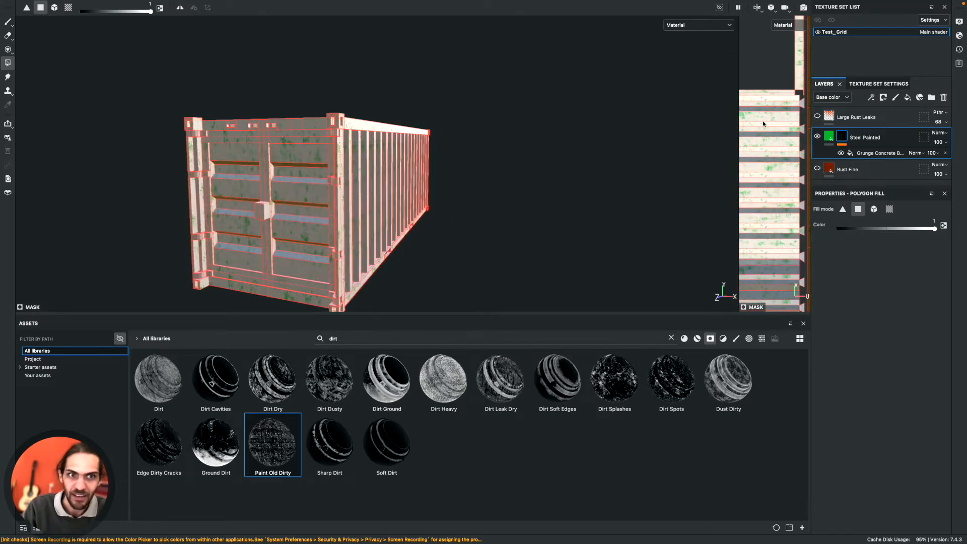
{"action": "left_click_drag", "start_coordinate": [289, 184], "coordinate": [489, 171], "text": "alt"}
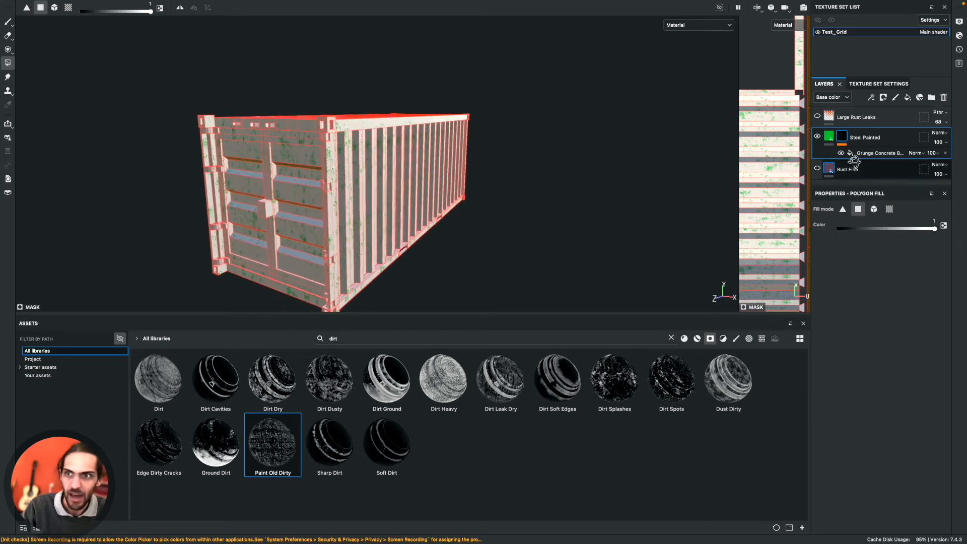
{"action": "left_click", "coordinate": [818, 169]}
{"action": "mouse_move", "coordinate": [505, 164]}
{"action": "left_mouse_down", "text": "alt"}
{"action": "mouse_move", "coordinate": [368, 165]}
{"action": "mouse_move", "coordinate": [359, 139]}
{"action": "mouse_move", "coordinate": [287, 140]}
{"action": "mouse_move", "coordinate": [253, 166]}
{"action": "mouse_move", "coordinate": [270, 187]}
{"action": "mouse_move", "coordinate": [378, 165]}
{"action": "mouse_move", "coordinate": [384, 154]}
{"action": "mouse_move", "coordinate": [358, 158]}
{"action": "mouse_move", "coordinate": [491, 162]}
{"action": "left_mouse_up", "text": "alt"}
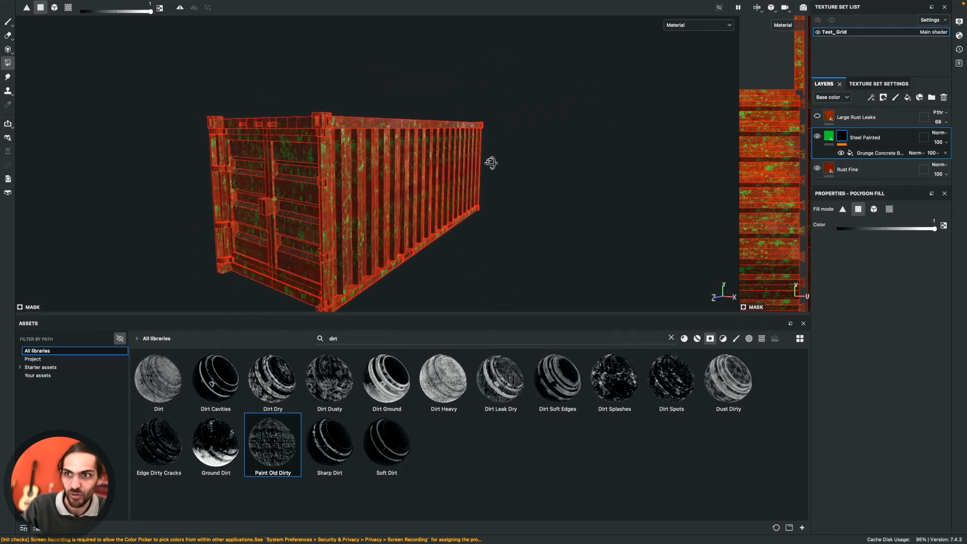
- Set the UV scale to 1 and the hardness to 0.54 for the Grunge Concrete Burnt fill in the Steel Painted mask
{"action": "left_click", "coordinate": [870, 154]}
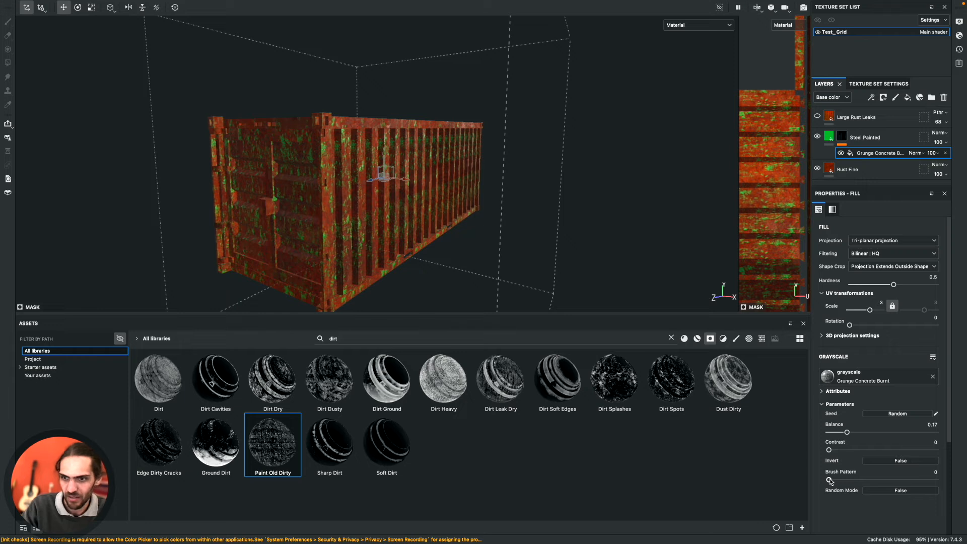
{"action": "mouse_move", "coordinate": [829, 480]}
{"action": "left_mouse_down"}
{"action": "mouse_move", "coordinate": [859, 480]}
{"action": "mouse_move", "coordinate": [829, 480]}
{"action": "left_mouse_up"}
{"action": "left_click_drag", "start_coordinate": [870, 309], "coordinate": [868, 312]}
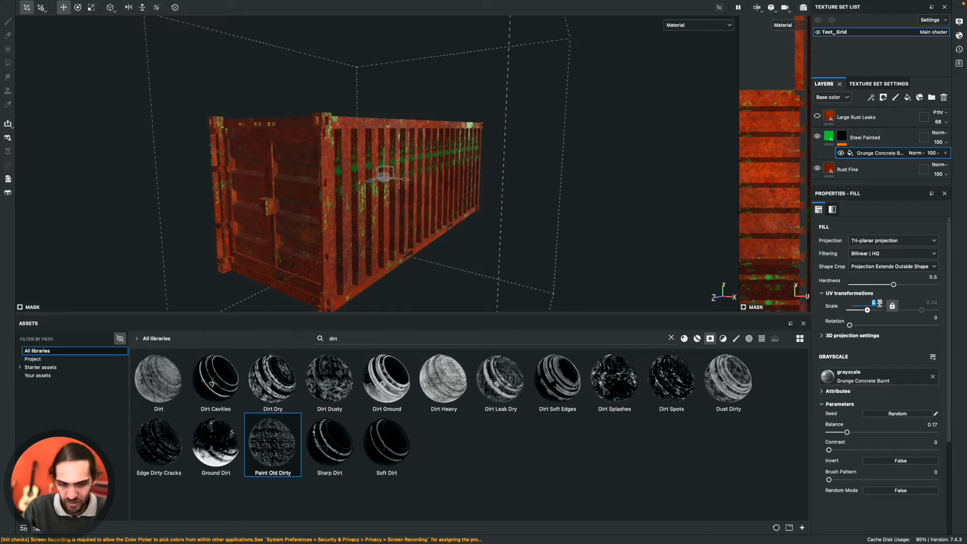
{"action": "type", "text": "1"}
{"action": "key", "text": "Return"}
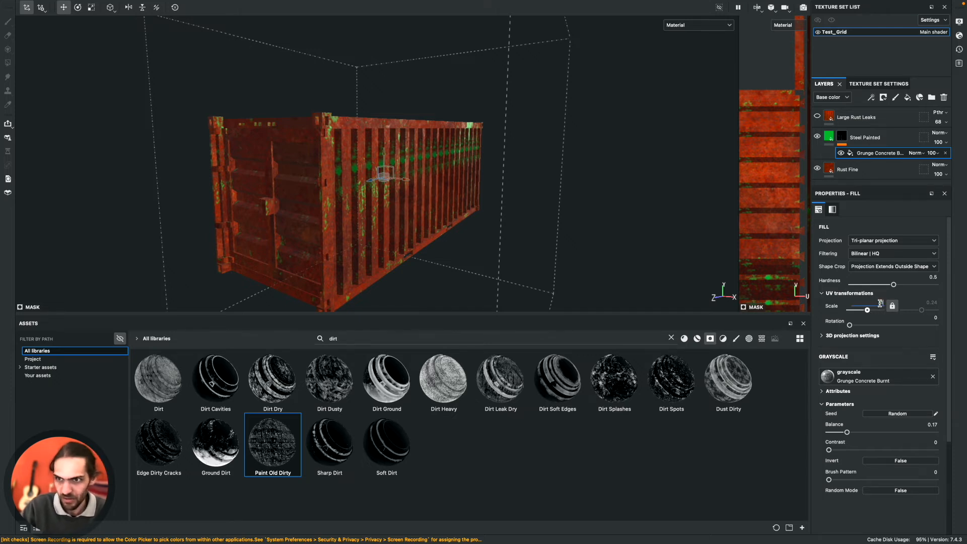
{"action": "mouse_move", "coordinate": [893, 286]}
{"action": "left_mouse_down"}
{"action": "mouse_move", "coordinate": [856, 284]}
{"action": "mouse_move", "coordinate": [897, 285]}
{"action": "left_mouse_up"}
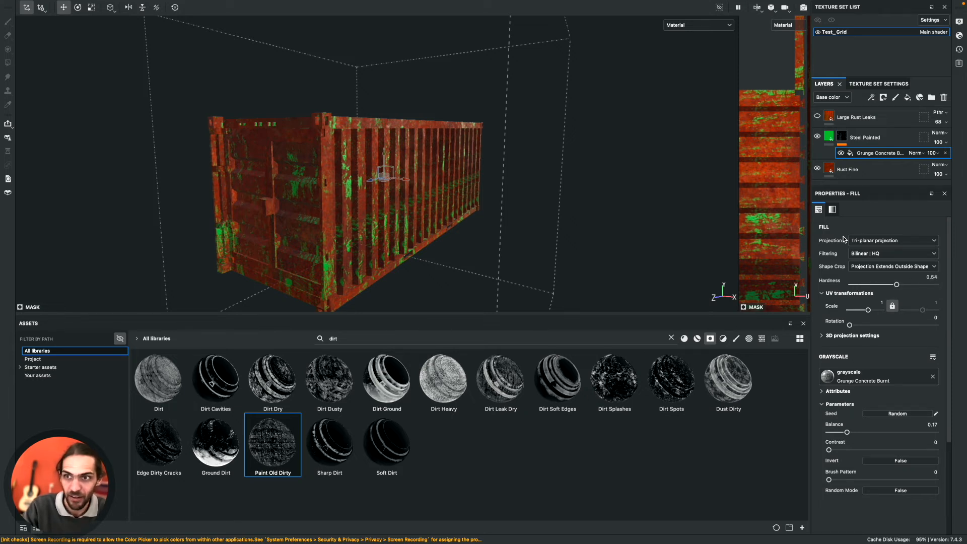
- Try Passthrough blending on the Grunge Concrete Burnt mask fill, reduce its opacity to 83 and return the blend mode to Normal
{"action": "left_click", "coordinate": [945, 152]}
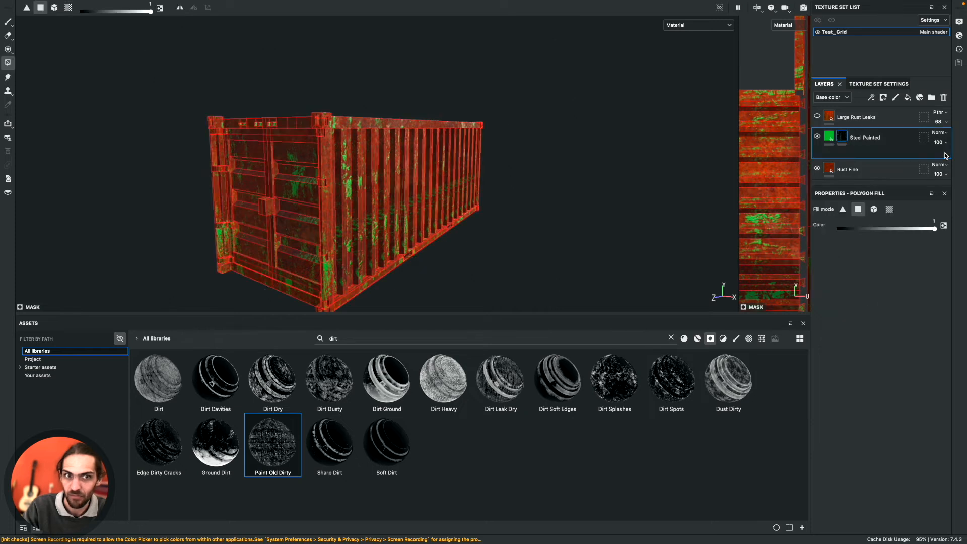
{"action": "key", "text": "ctrl+z"}
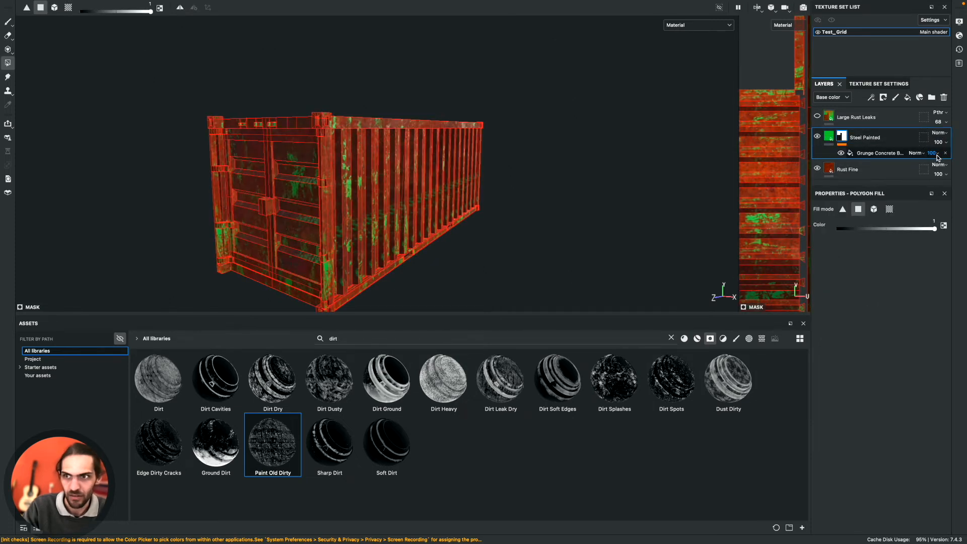
{"action": "left_click", "coordinate": [917, 153]}
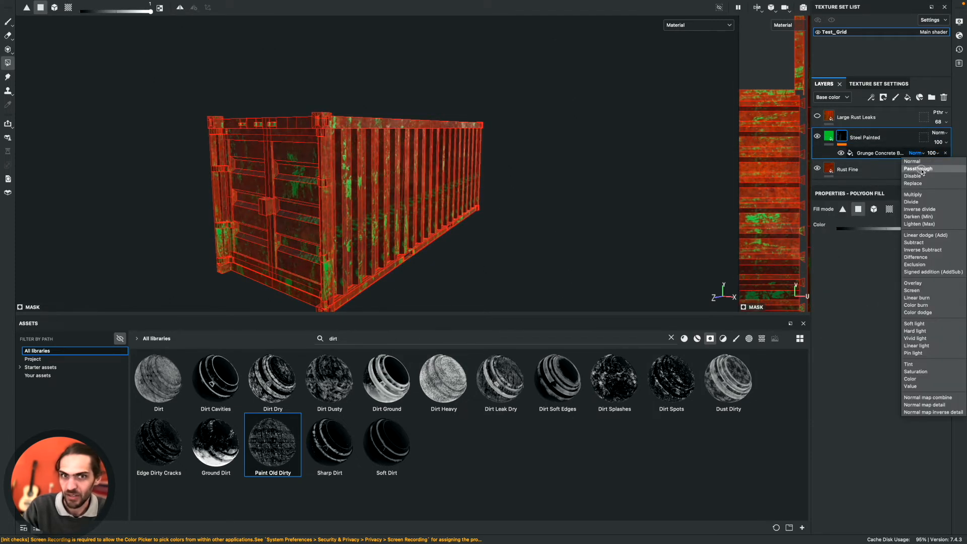
{"action": "left_click", "coordinate": [922, 169]}
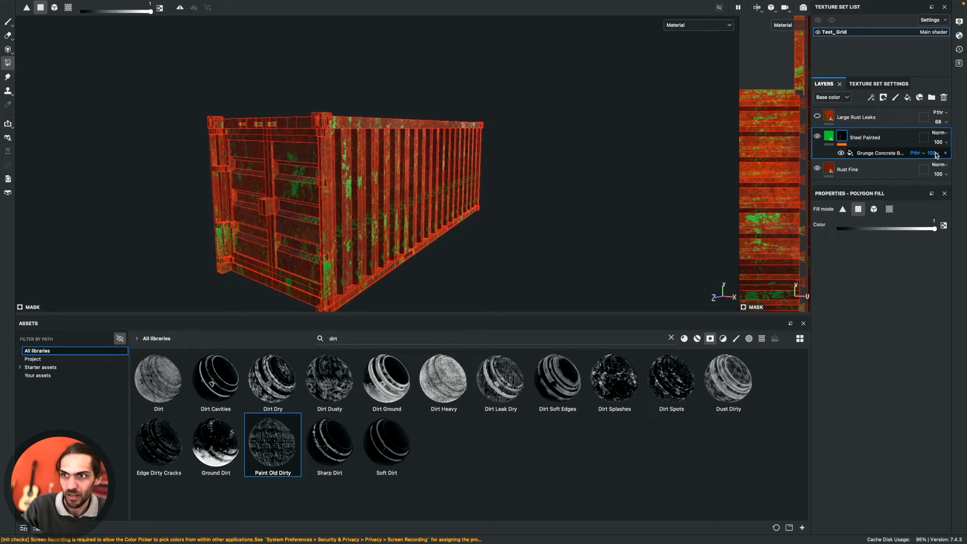
{"action": "mouse_move", "coordinate": [961, 168]}
{"action": "left_mouse_down"}
{"action": "mouse_move", "coordinate": [947, 171]}
{"action": "mouse_move", "coordinate": [955, 170]}
{"action": "left_mouse_up"}
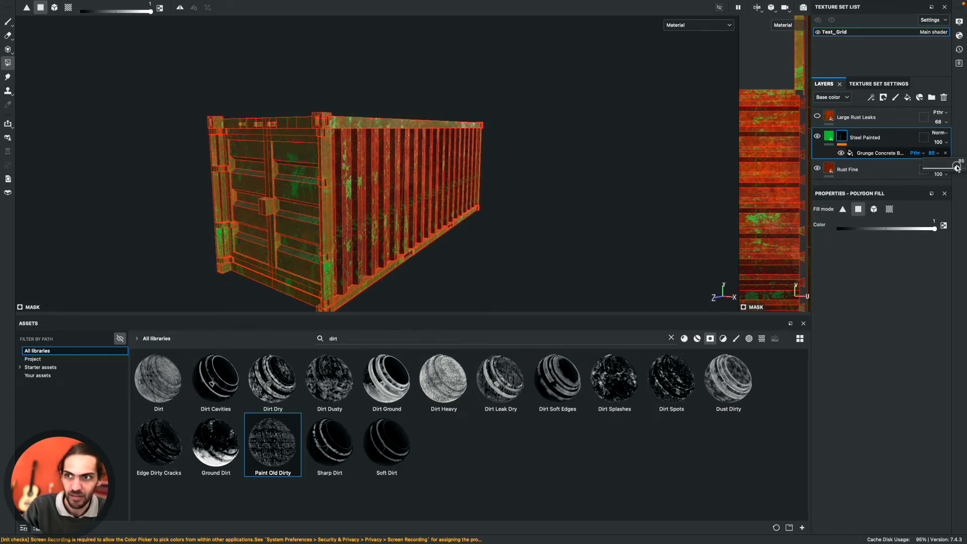
{"action": "left_click", "coordinate": [921, 153]}
{"action": "left_click", "coordinate": [922, 160]}
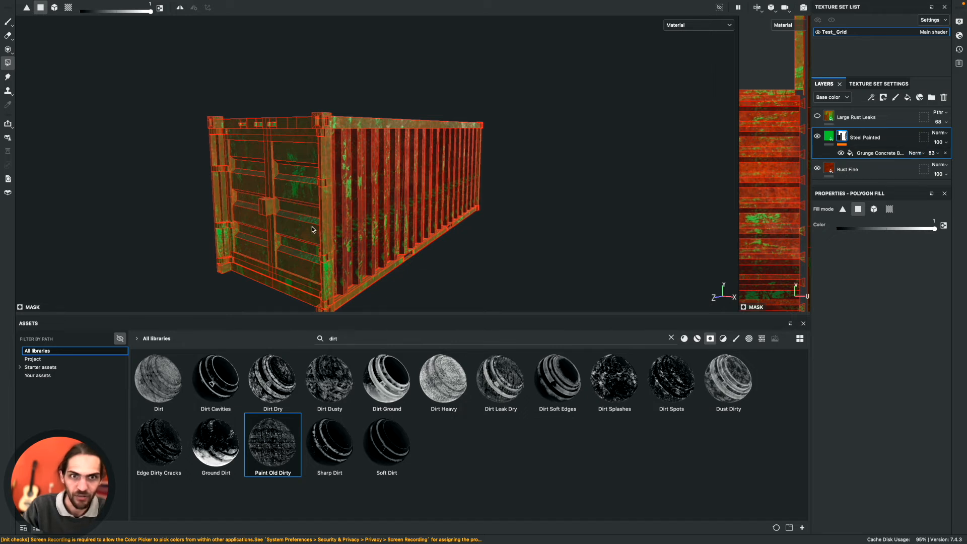
- Remove the Grunge Concrete Burnt fill from the Steel Painted mask and show the Large Rust Leaks layer again
{"action": "left_click", "coordinate": [945, 153]}
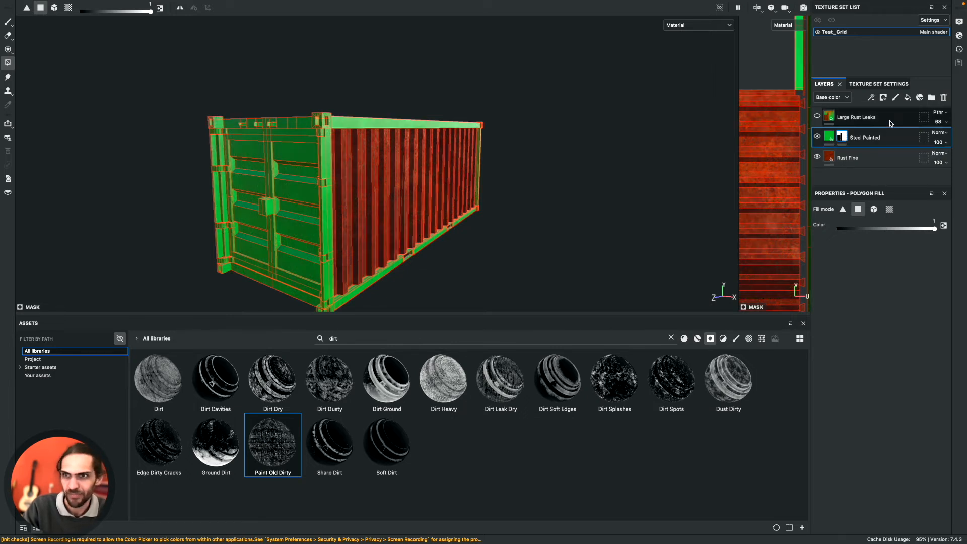
{"action": "left_click", "coordinate": [818, 117]}
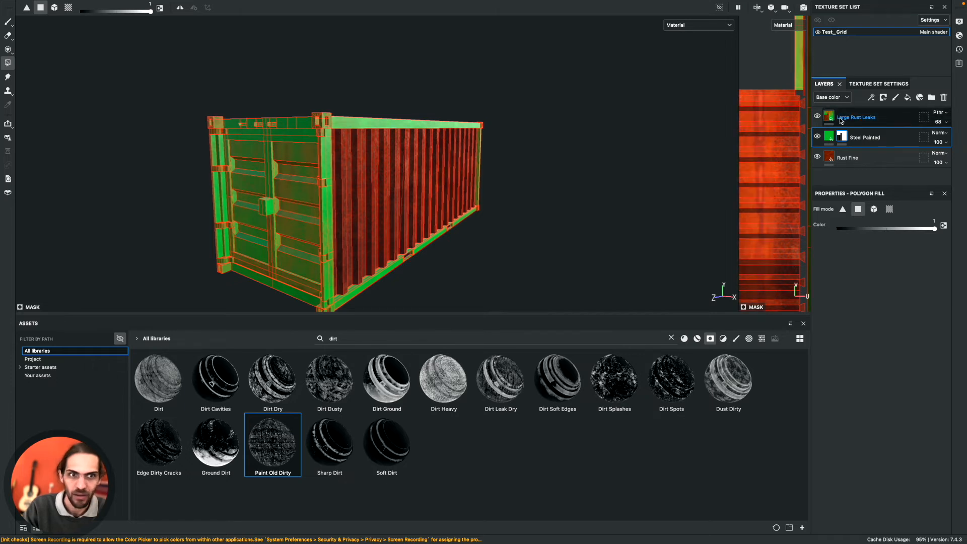
- Set the Large Rust Leaks layer's base color opacity to 100
{"action": "left_click", "coordinate": [940, 122]}
{"action": "left_click_drag", "start_coordinate": [951, 138], "coordinate": [966, 138]}
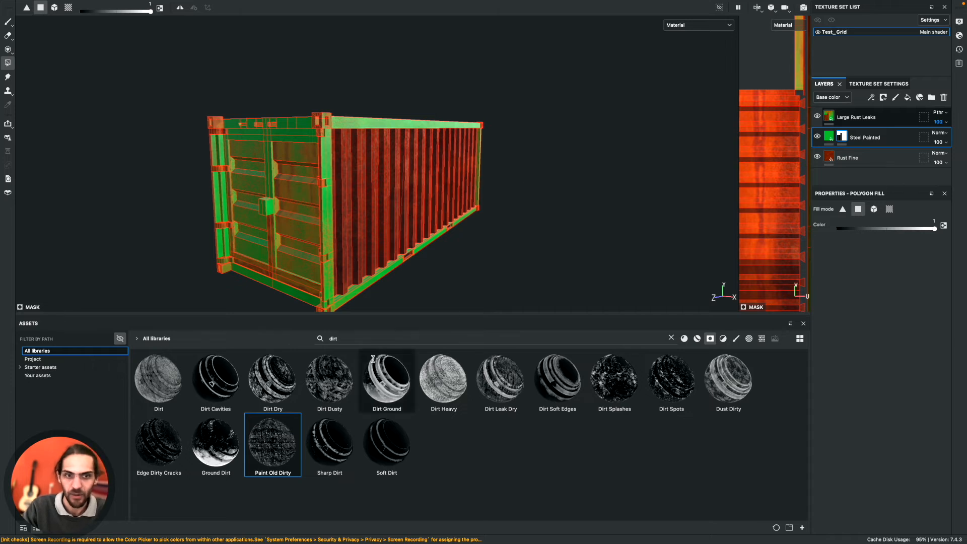
- Try the Dirt Splashes, Edge Dirty Cracks, Paint Old Dirty and Ground Dirt smart masks on the Steel Painted layer
{"action": "left_click_drag", "start_coordinate": [615, 379], "coordinate": [470, 210]}
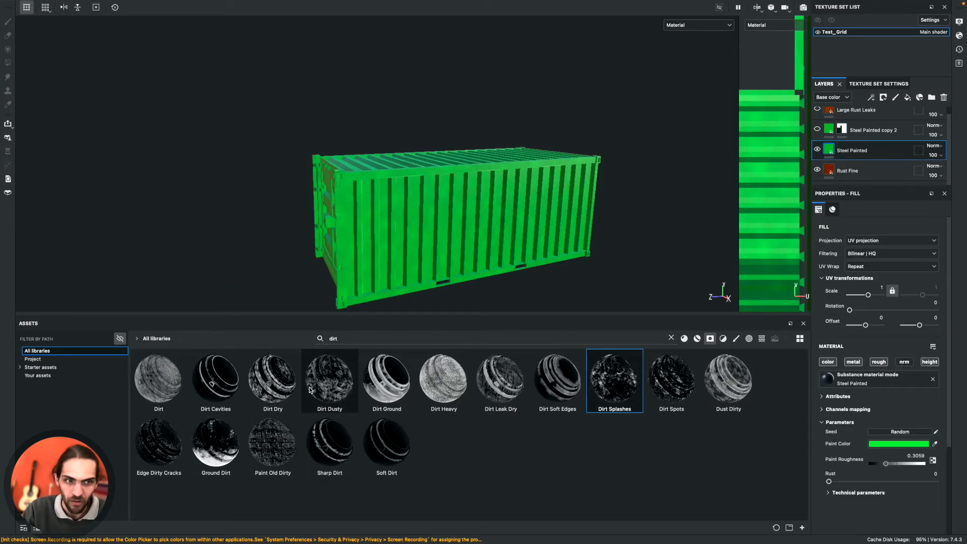
{"action": "mouse_move", "coordinate": [157, 438]}
{"action": "left_mouse_down"}
{"action": "mouse_move", "coordinate": [882, 201]}
{"action": "mouse_move", "coordinate": [888, 154]}
{"action": "left_mouse_up"}
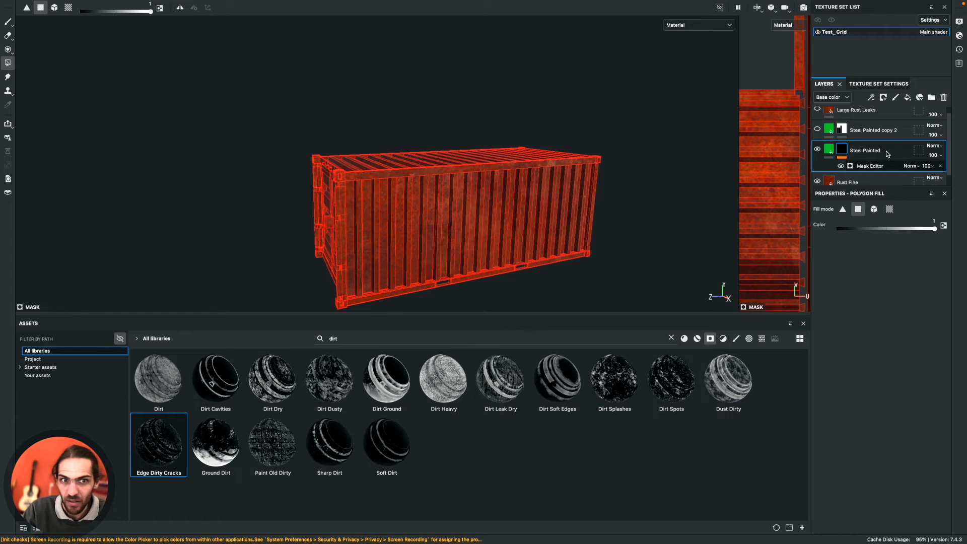
{"action": "key", "text": "super+z"}
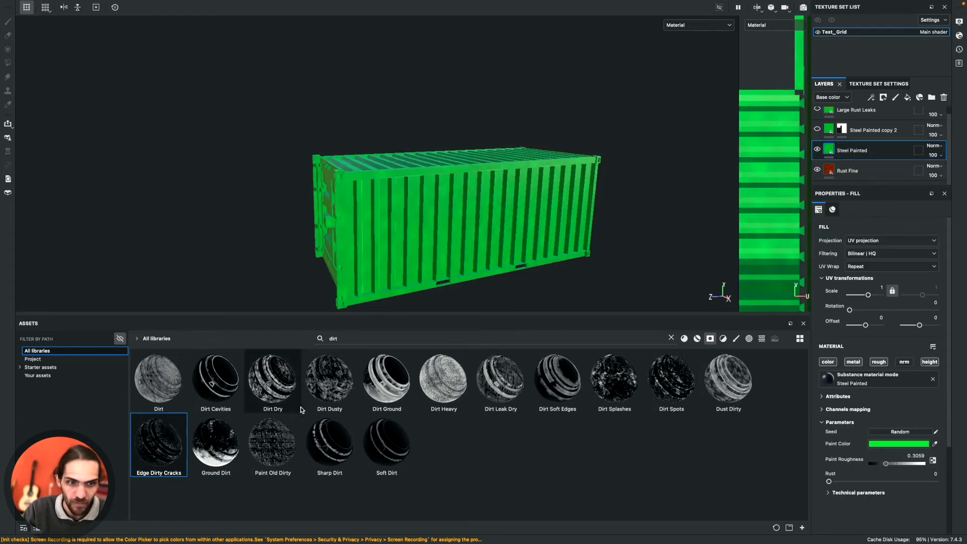
{"action": "mouse_move", "coordinate": [273, 441]}
{"action": "left_mouse_down"}
{"action": "mouse_move", "coordinate": [619, 242]}
{"action": "mouse_move", "coordinate": [889, 150]}
{"action": "left_mouse_up"}
{"action": "key", "text": "super+z"}
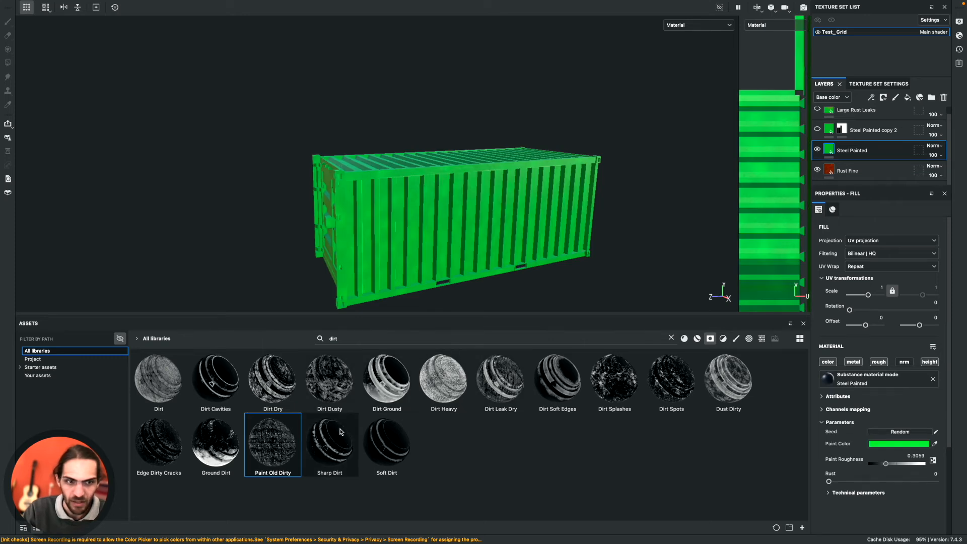
{"action": "mouse_move", "coordinate": [223, 439]}
{"action": "left_mouse_down"}
{"action": "mouse_move", "coordinate": [292, 385]}
{"action": "mouse_move", "coordinate": [925, 202]}
{"action": "mouse_move", "coordinate": [890, 148]}
{"action": "left_mouse_up"}
{"action": "key", "text": "super+z"}
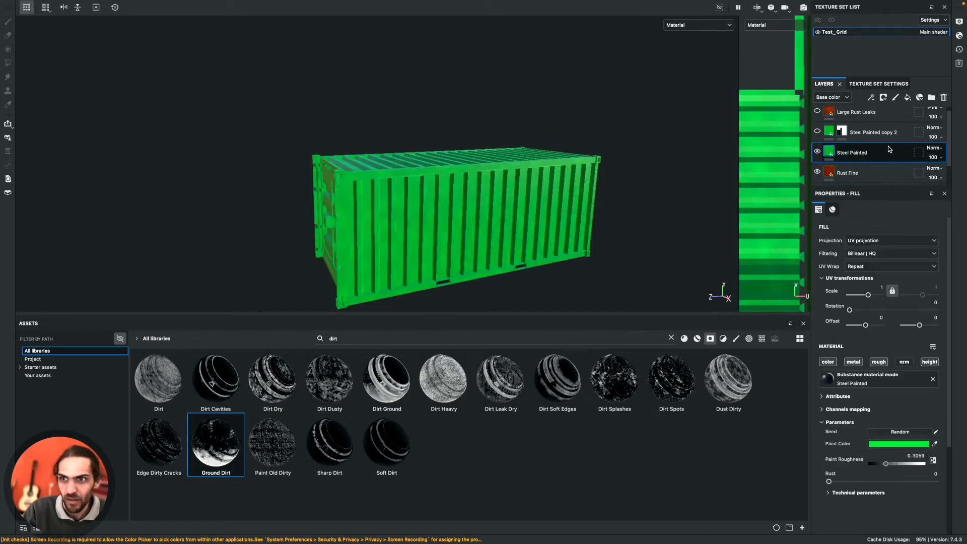
- Hide the Steel Painted layer and apply the Ground Dirt smart mask to the Rust Fine layer
{"action": "left_click", "coordinate": [817, 152]}
{"action": "scroll", "coordinate": [868, 161], "scroll_direction": "down", "scroll_amount": 1}
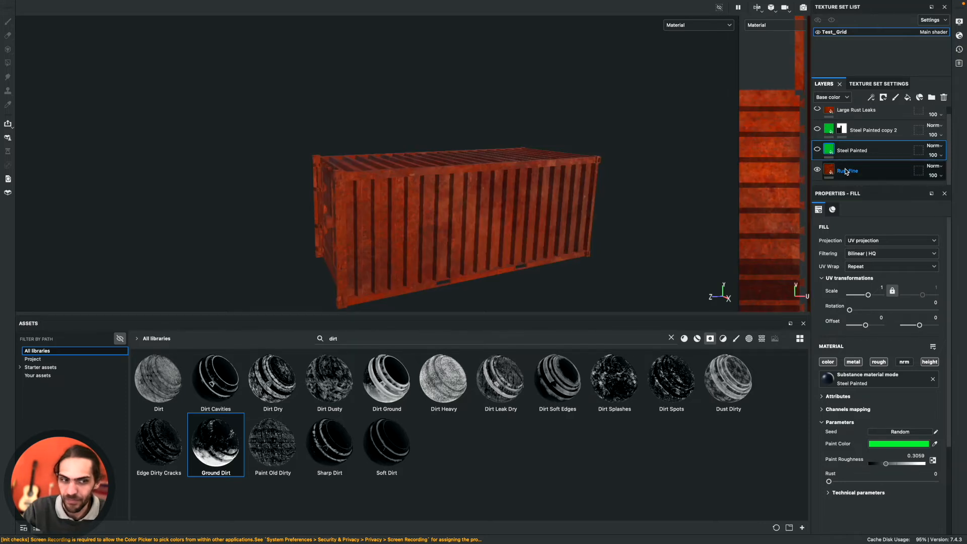
{"action": "left_click_drag", "start_coordinate": [216, 441], "coordinate": [896, 171]}
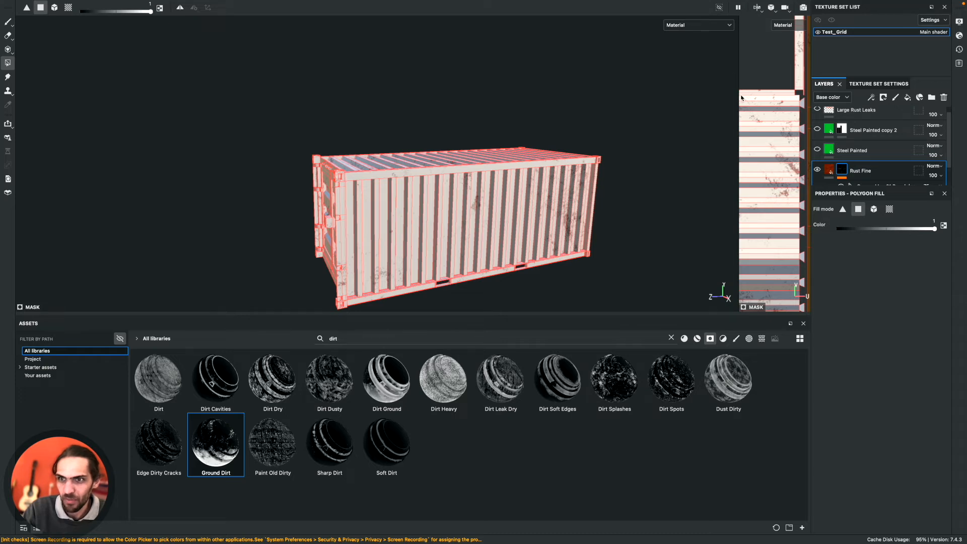
{"action": "scroll", "coordinate": [840, 172], "scroll_direction": "down", "scroll_amount": 1}
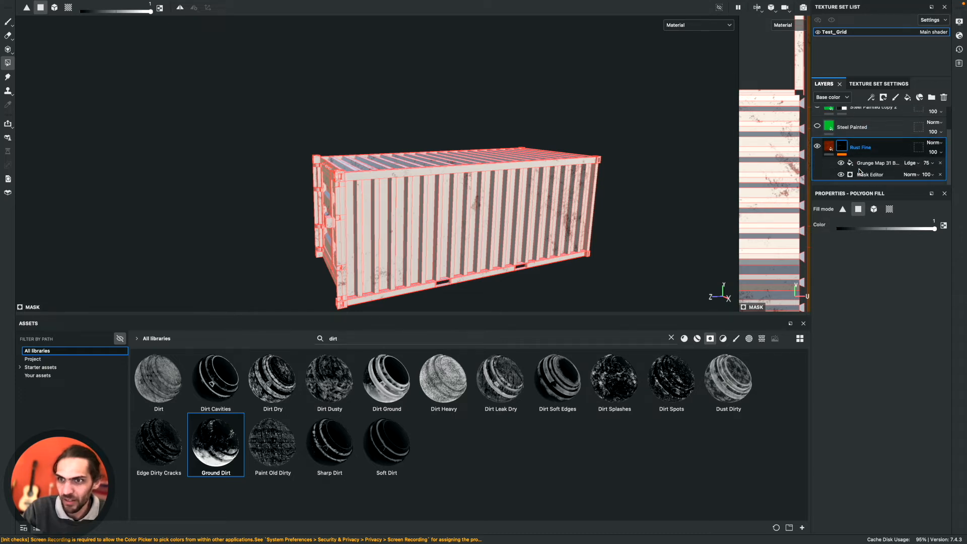
- Set the UV scale to 0.11 and the rotation to about 108.54 for the Grunge Map 31 fill in the Rust Fine mask
{"action": "left_click", "coordinate": [877, 168]}
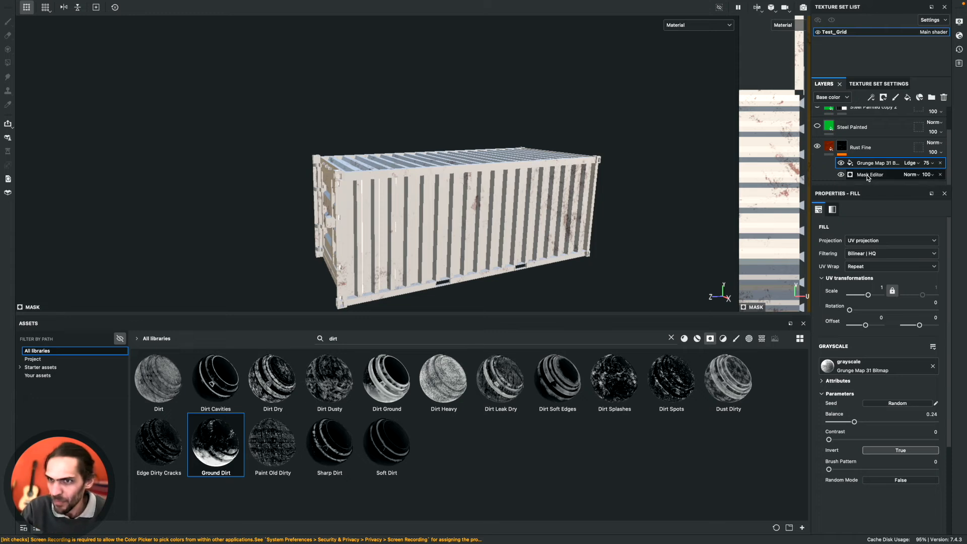
{"action": "left_click", "coordinate": [840, 176]}
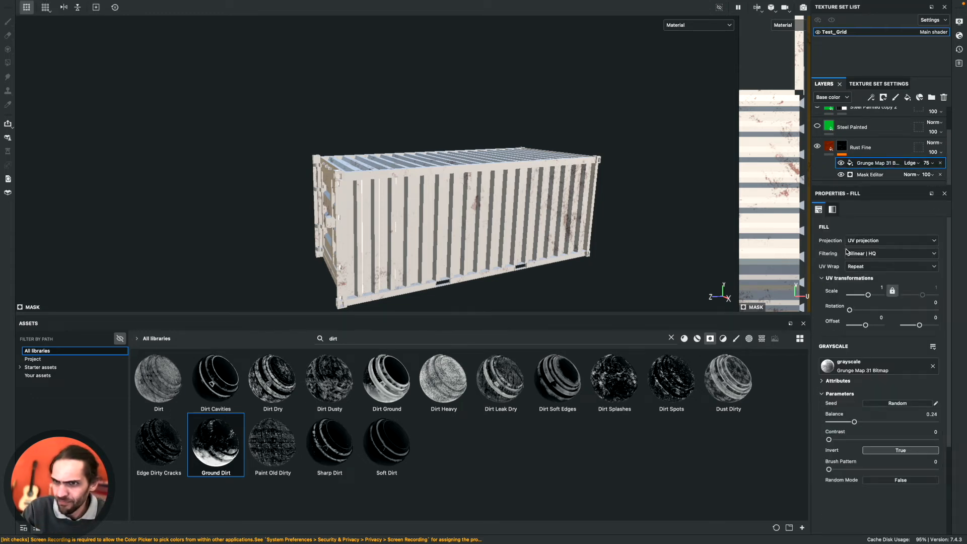
{"action": "left_click_drag", "start_coordinate": [868, 296], "coordinate": [867, 296]}
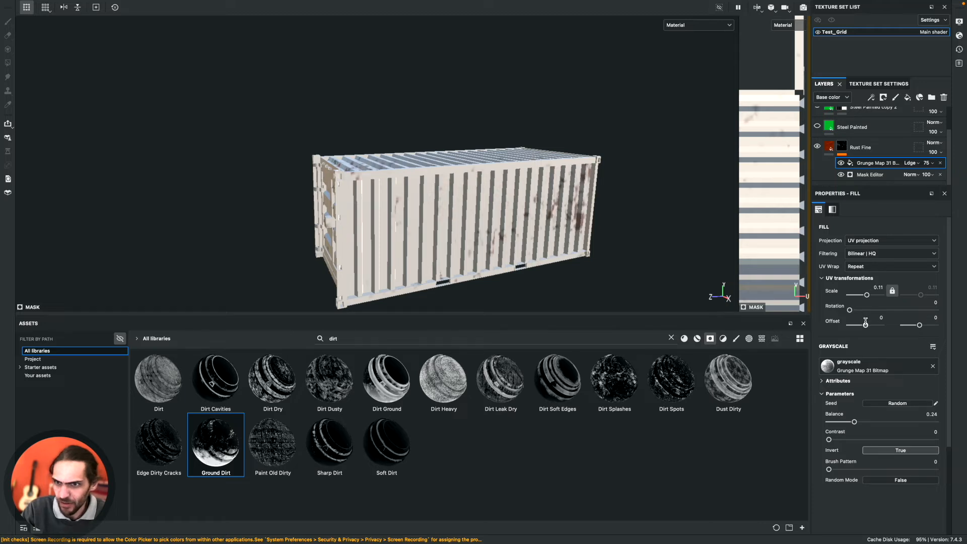
{"action": "left_click_drag", "start_coordinate": [851, 310], "coordinate": [875, 310]}
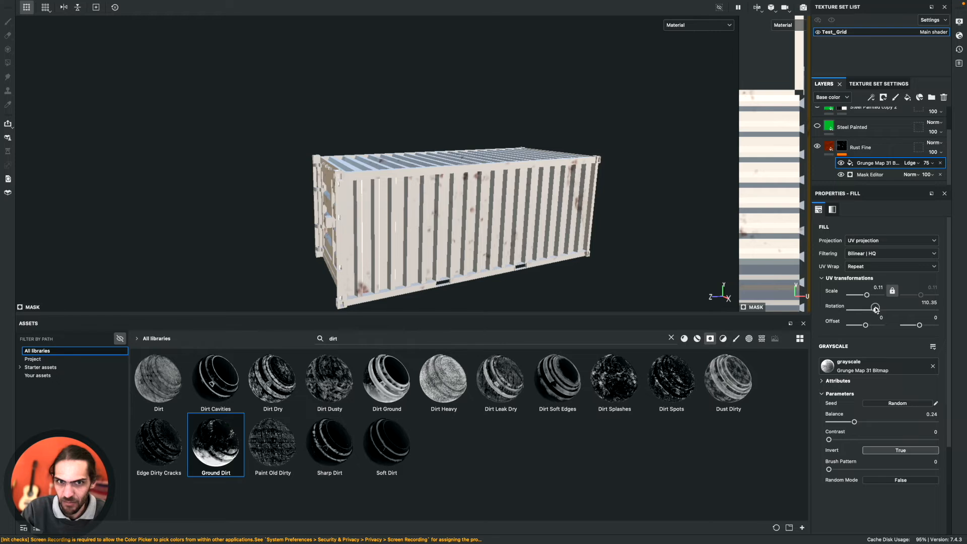
- Enlarge the 2D view and offset the Grunge Map 31 fill to about -0.186 and 0.679 over the UV layout
{"action": "left_click_drag", "start_coordinate": [739, 66], "coordinate": [355, 74]}
{"action": "scroll", "coordinate": [591, 181], "scroll_direction": "down", "scroll_amount": 4}
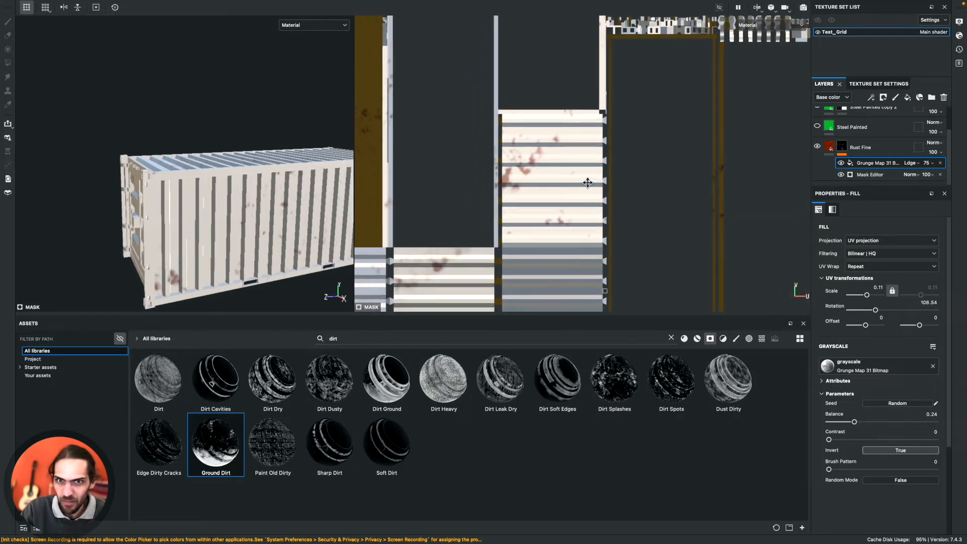
{"action": "scroll", "coordinate": [591, 181], "scroll_direction": "down", "scroll_amount": 5}
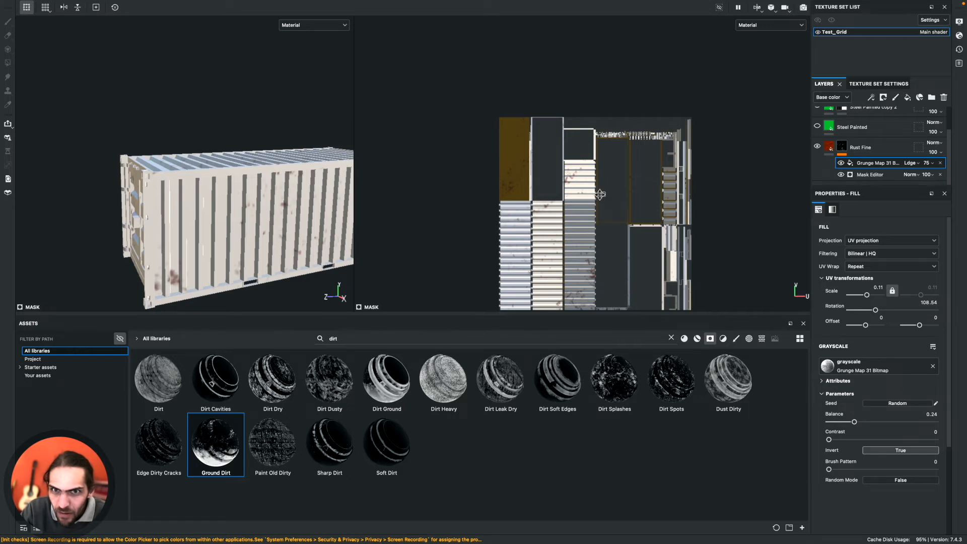
{"action": "left_click_drag", "start_coordinate": [585, 180], "coordinate": [550, 54]}
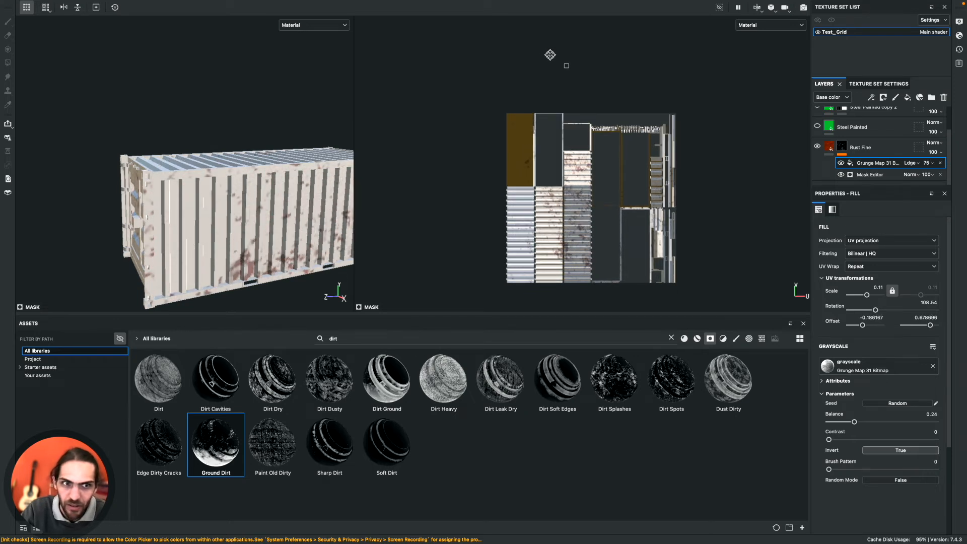
- Set the Grunge Map 31 fill's offset to 1 and about 0.676, toggling the Steel Painted layer on and off around the change
{"action": "left_click", "coordinate": [818, 127]}
{"action": "scroll", "coordinate": [818, 123], "scroll_direction": "up", "scroll_amount": 2}
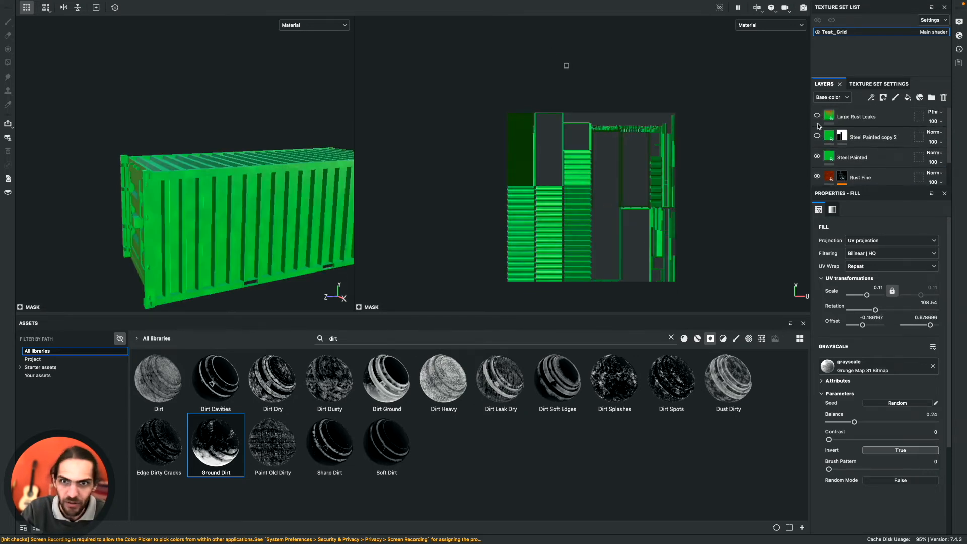
{"action": "left_click_drag", "start_coordinate": [354, 89], "coordinate": [565, 90]}
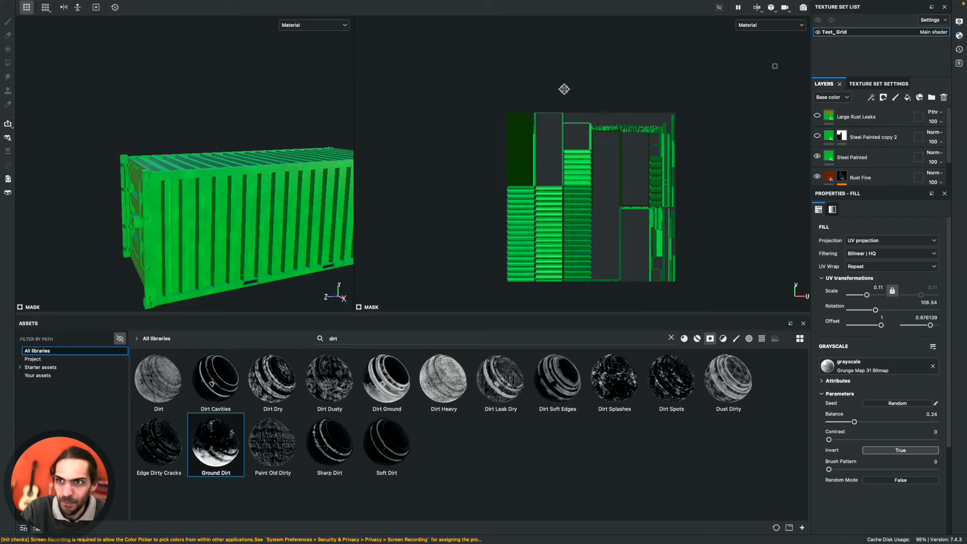
{"action": "left_click", "coordinate": [818, 157]}
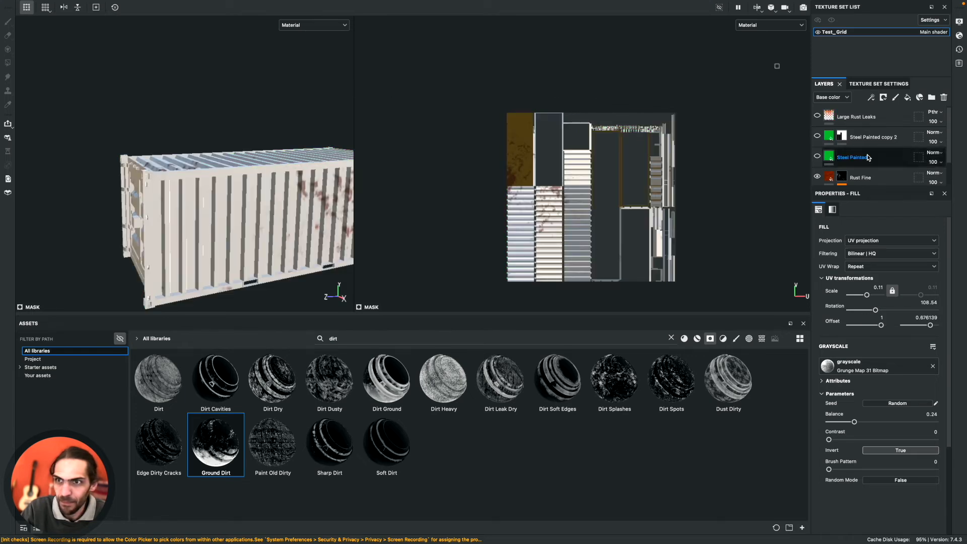
- Remove the Ground Dirt mask from the Rust Fine layer
{"action": "scroll", "coordinate": [857, 158], "scroll_direction": "down", "scroll_amount": 1}
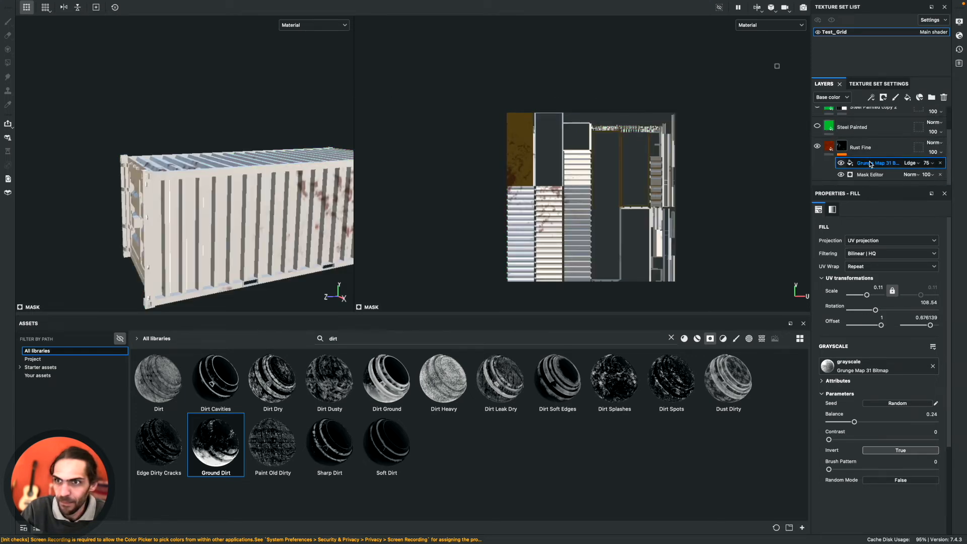
{"action": "right_click", "coordinate": [842, 147]}
{"action": "left_click", "coordinate": [889, 248]}
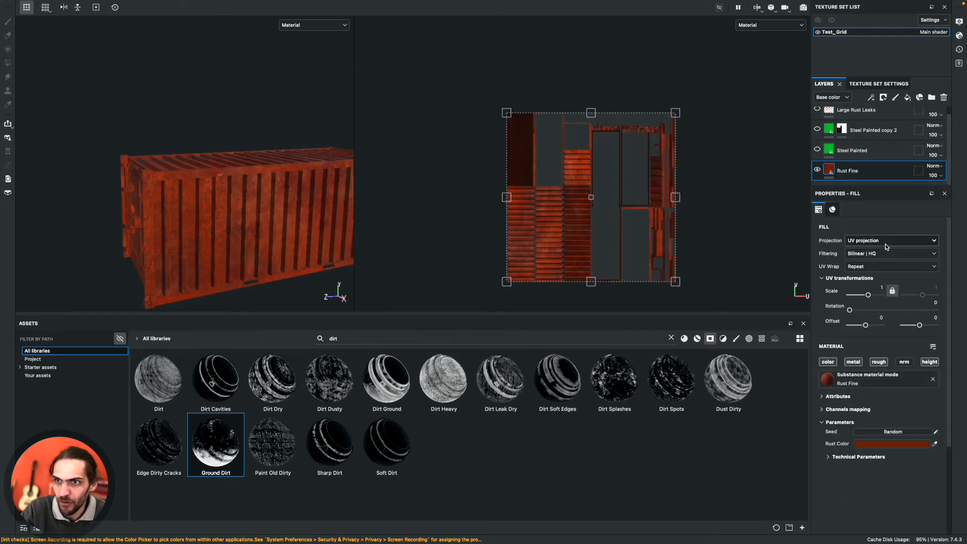
- Show the Steel Painted copy 2 layer and try the Ground Dirt smart mask on it
{"action": "left_click", "coordinate": [868, 146]}
{"action": "scroll", "coordinate": [870, 143], "scroll_direction": "up", "scroll_amount": 1}
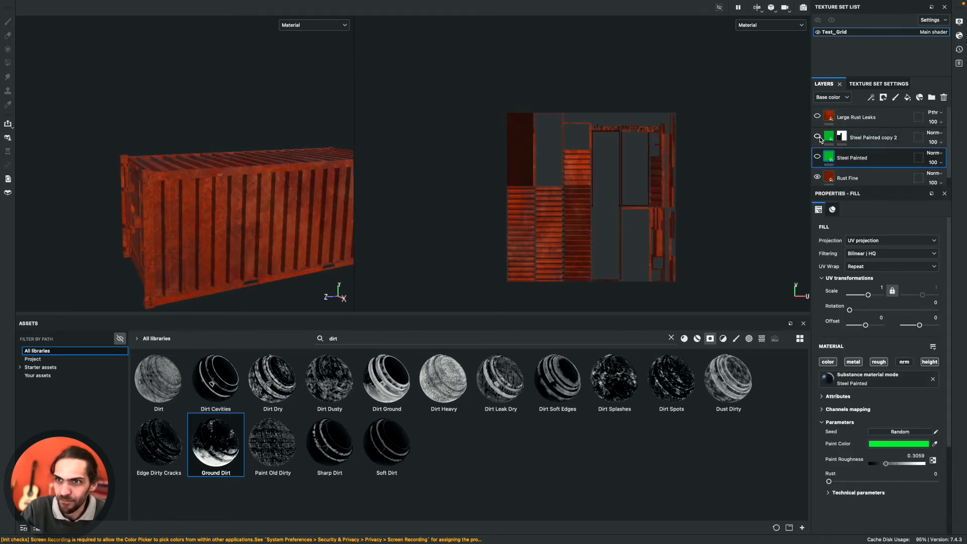
{"action": "left_click", "coordinate": [818, 136]}
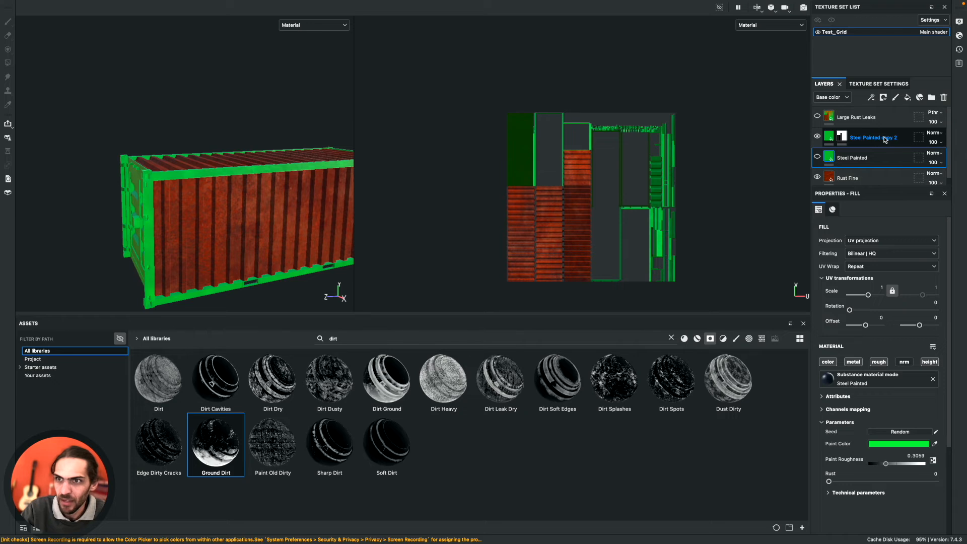
{"action": "left_click", "coordinate": [907, 139]}
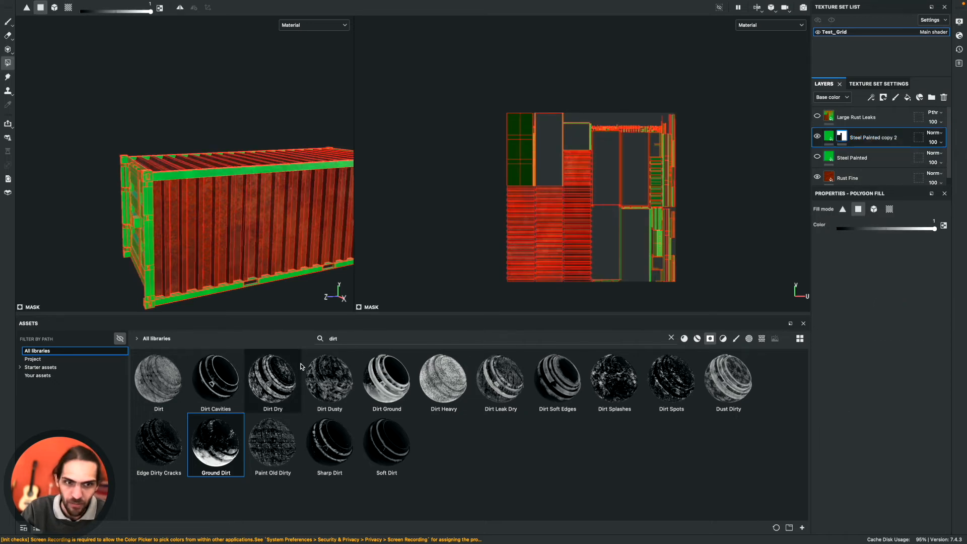
{"action": "mouse_move", "coordinate": [234, 452]}
{"action": "left_mouse_down"}
{"action": "mouse_move", "coordinate": [851, 181]}
{"action": "mouse_move", "coordinate": [893, 138]}
{"action": "left_mouse_up"}
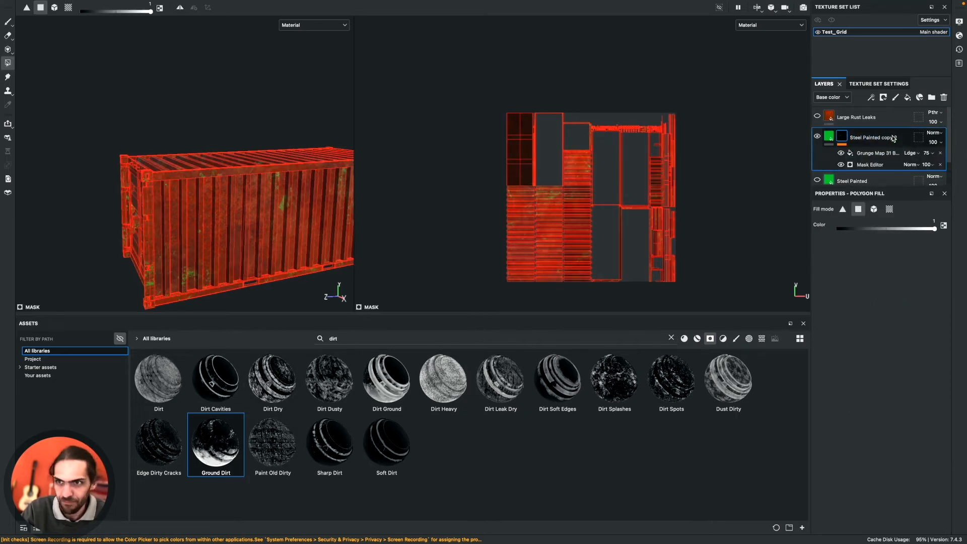
- Hide the Steel Painted copy 2 layer and show the Steel Painted layer
{"action": "left_click", "coordinate": [817, 137]}
{"action": "left_click", "coordinate": [817, 158]}
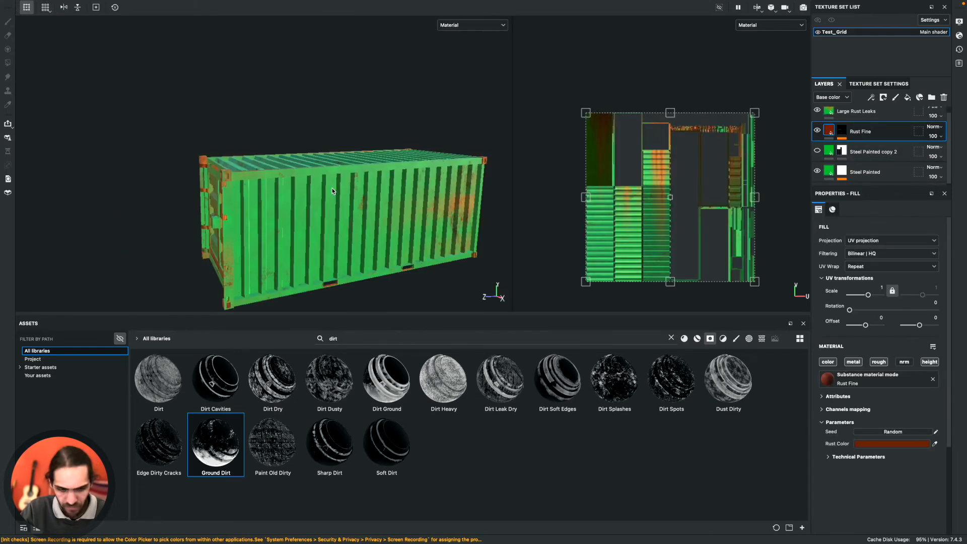
- Compare the container's corrugated long side with the Large Rust Leaks layer hidden and shown
{"action": "mouse_move", "coordinate": [326, 185]}
{"action": "left_mouse_down", "text": "alt"}
{"action": "mouse_move", "coordinate": [410, 179]}
{"action": "mouse_move", "coordinate": [324, 190]}
{"action": "mouse_move", "coordinate": [335, 190]}
{"action": "left_mouse_up", "text": "alt"}
{"action": "scroll", "coordinate": [337, 186], "scroll_direction": "down", "scroll_amount": 3}
{"action": "left_click_drag", "start_coordinate": [440, 180], "coordinate": [376, 178], "text": "alt"}
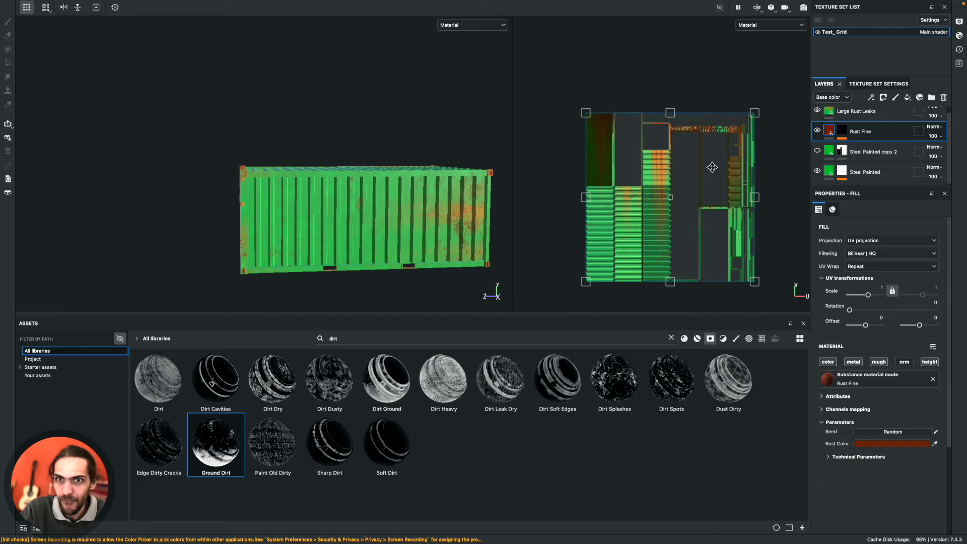
{"action": "left_click", "coordinate": [818, 110]}
{"action": "left_click", "coordinate": [818, 110]}
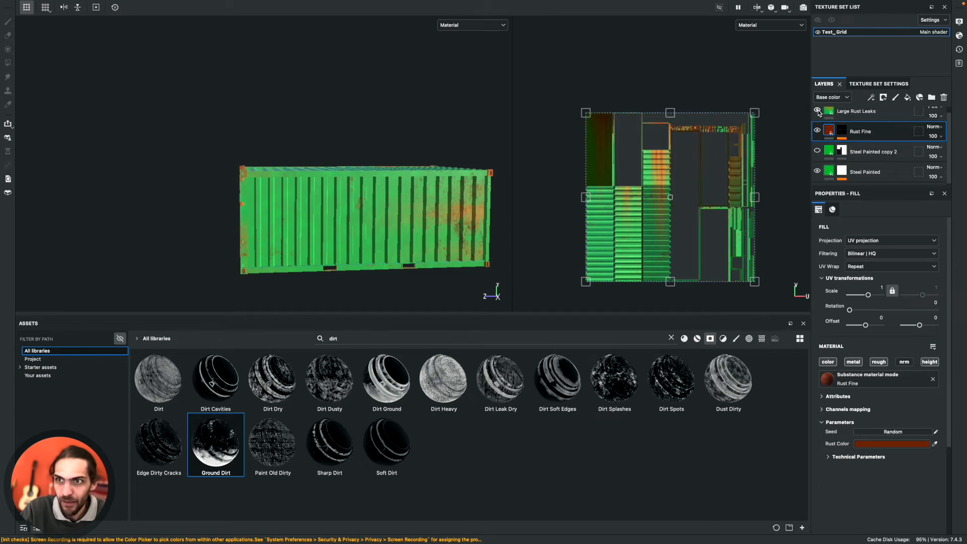
{"action": "scroll", "coordinate": [820, 114], "scroll_direction": "up", "scroll_amount": 1}
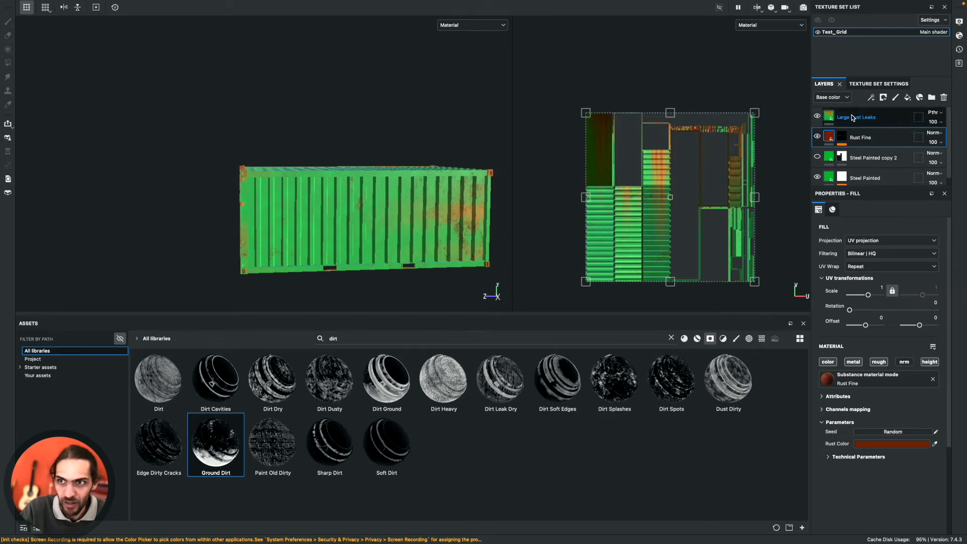
{"action": "left_click", "coordinate": [817, 117]}
{"action": "left_click", "coordinate": [818, 117]}
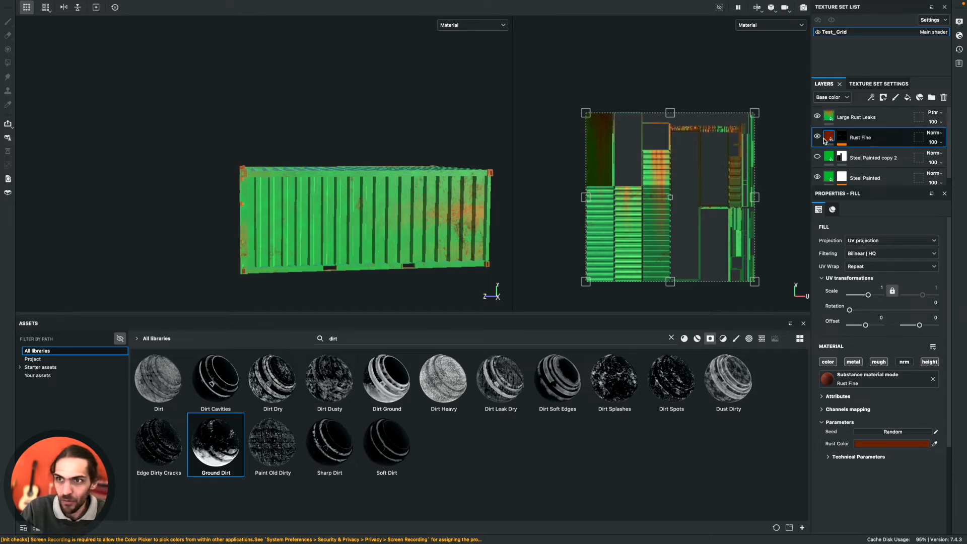
- Compare the container's door end and side with the Rust Fine layer hidden and shown
{"action": "left_click_drag", "start_coordinate": [303, 190], "coordinate": [383, 192], "text": "alt"}
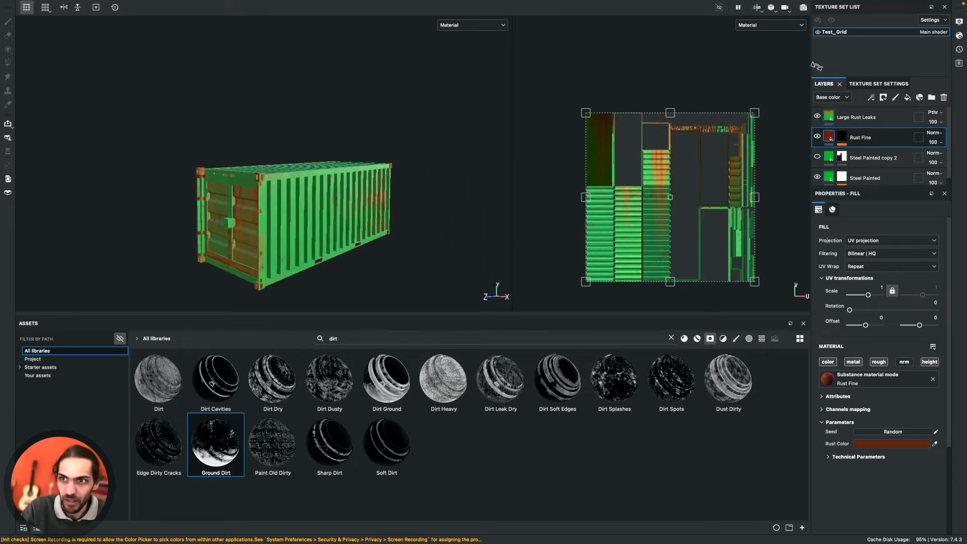
{"action": "left_click", "coordinate": [818, 138]}
{"action": "left_click", "coordinate": [818, 137]}
{"action": "left_click", "coordinate": [818, 137]}
{"action": "left_click", "coordinate": [817, 138]}
{"action": "left_click", "coordinate": [818, 137]}
{"action": "left_click", "coordinate": [818, 138]}
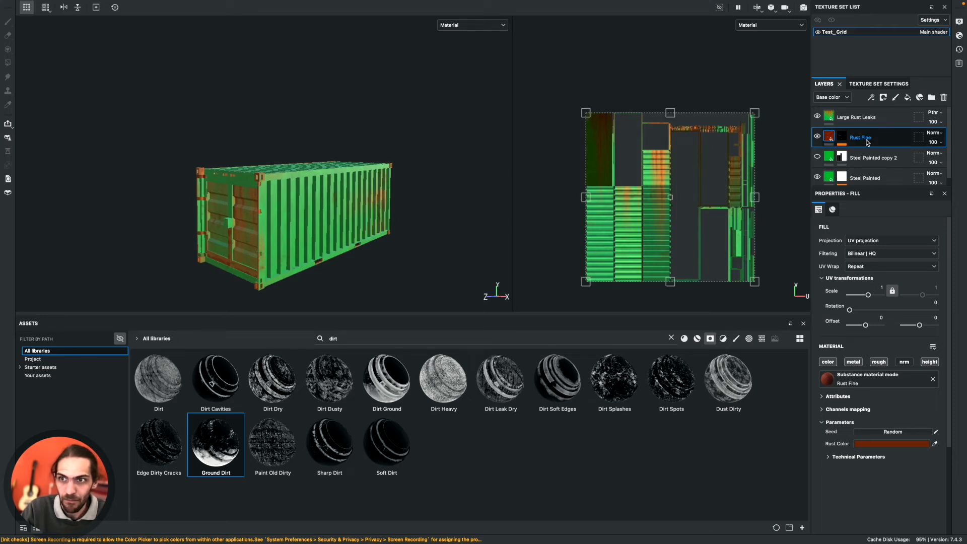
- Delete the hidden Steel Painted copy 2 layer and check the container with the Steel Painted layer selected
{"action": "scroll", "coordinate": [867, 142], "scroll_direction": "down", "scroll_amount": 1}
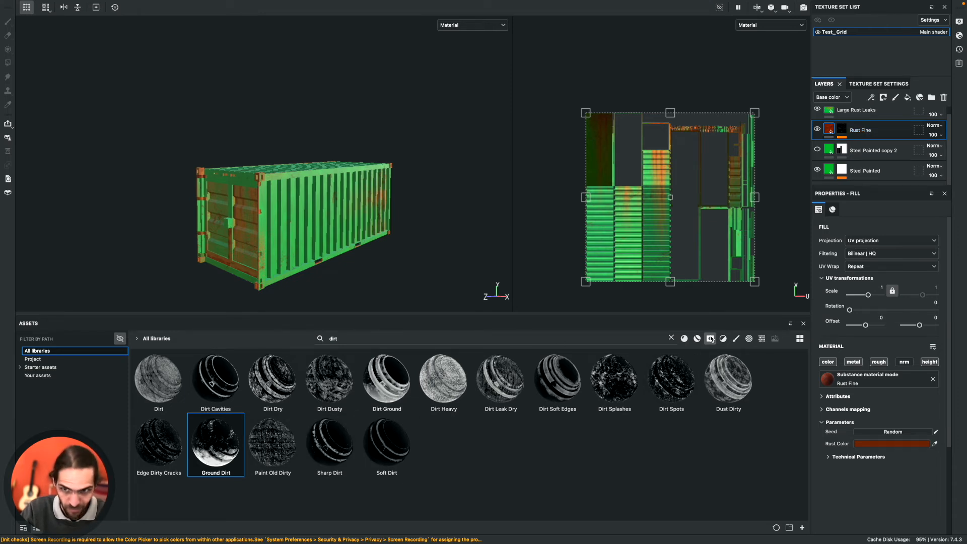
{"action": "left_click", "coordinate": [907, 154]}
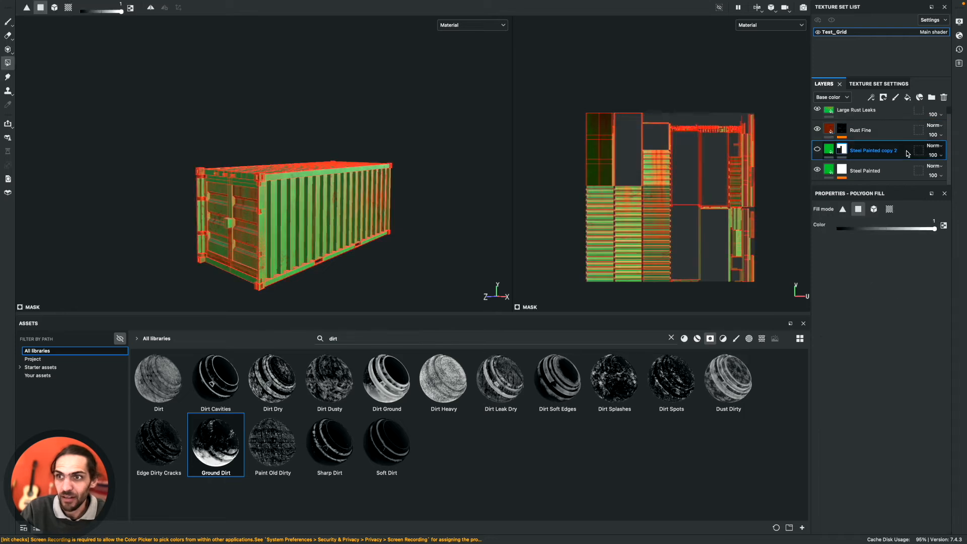
{"action": "left_click", "coordinate": [945, 98]}
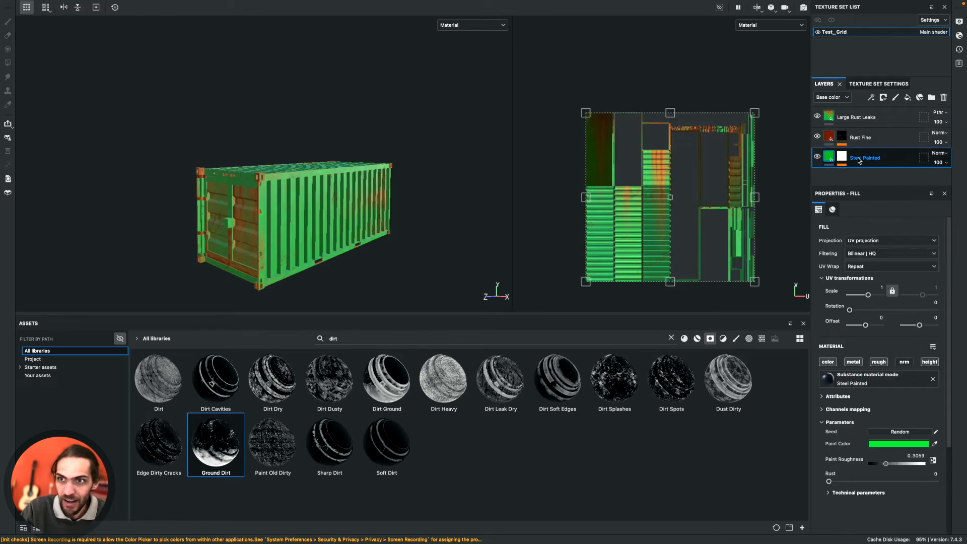
{"action": "mouse_move", "coordinate": [294, 219]}
{"action": "left_mouse_down", "text": "alt"}
{"action": "mouse_move", "coordinate": [406, 210]}
{"action": "mouse_move", "coordinate": [447, 238]}
{"action": "mouse_move", "coordinate": [313, 244]}
{"action": "mouse_move", "coordinate": [236, 224]}
{"action": "mouse_move", "coordinate": [299, 209]}
{"action": "mouse_move", "coordinate": [278, 216]}
{"action": "left_mouse_up", "text": "alt"}
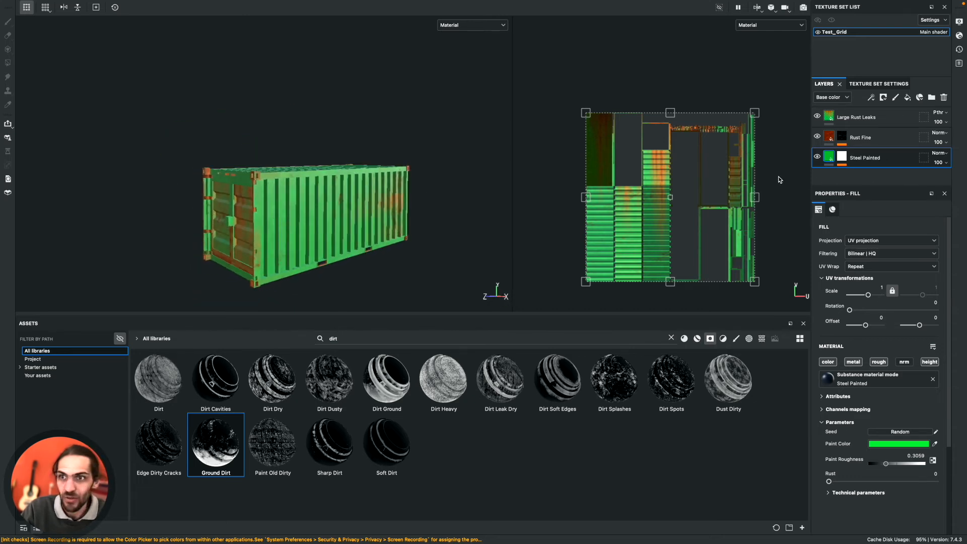
{"action": "right_click", "coordinate": [858, 177]}
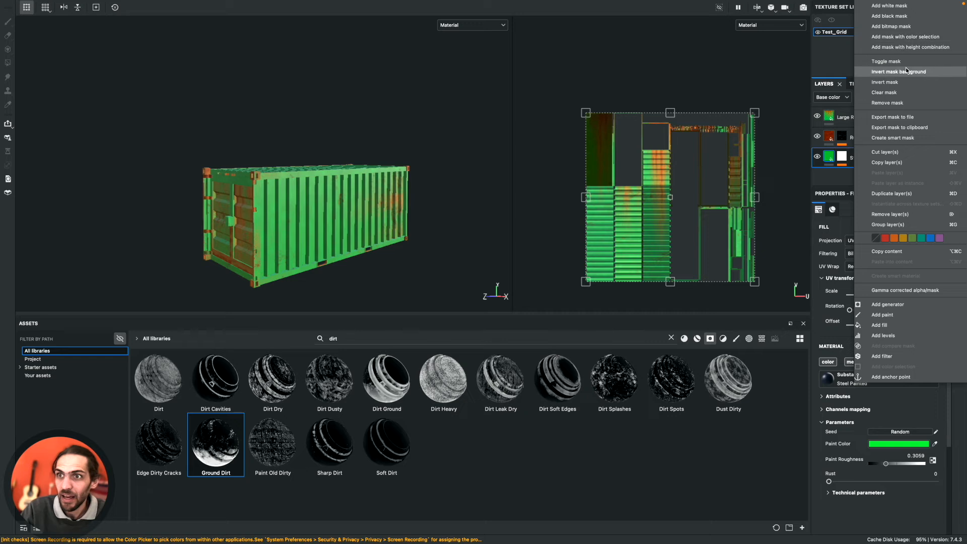
{"action": "left_click", "coordinate": [834, 177]}
{"action": "left_click", "coordinate": [871, 98]}
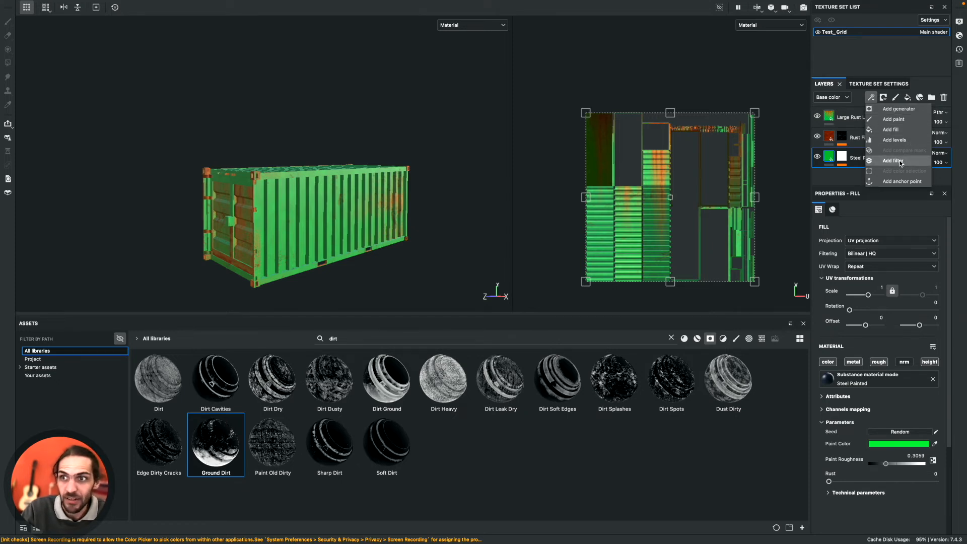
{"action": "left_click", "coordinate": [843, 177]}
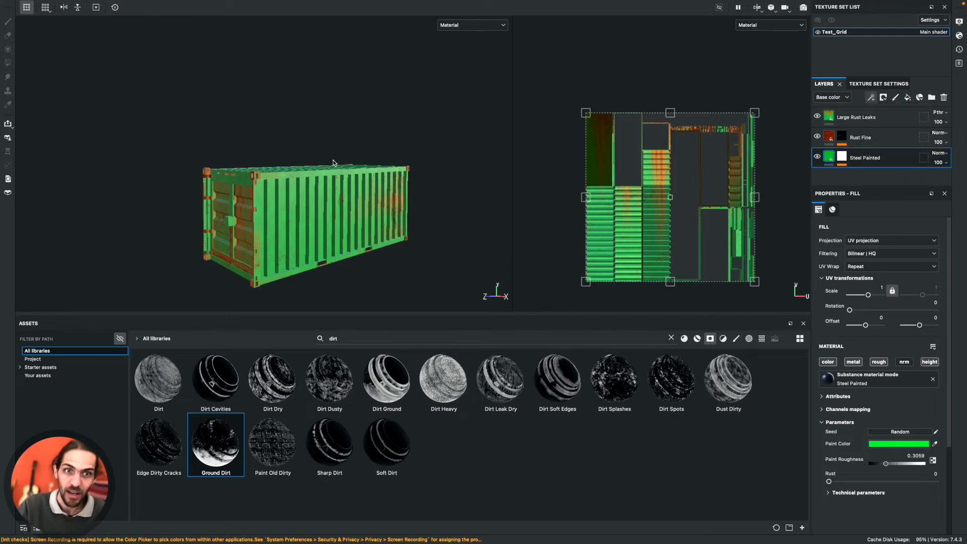
- Examine the rust and paint on the container's door end, corner castings and adjoining corrugated side up close
{"action": "left_click_drag", "start_coordinate": [292, 186], "coordinate": [238, 192], "text": "alt"}
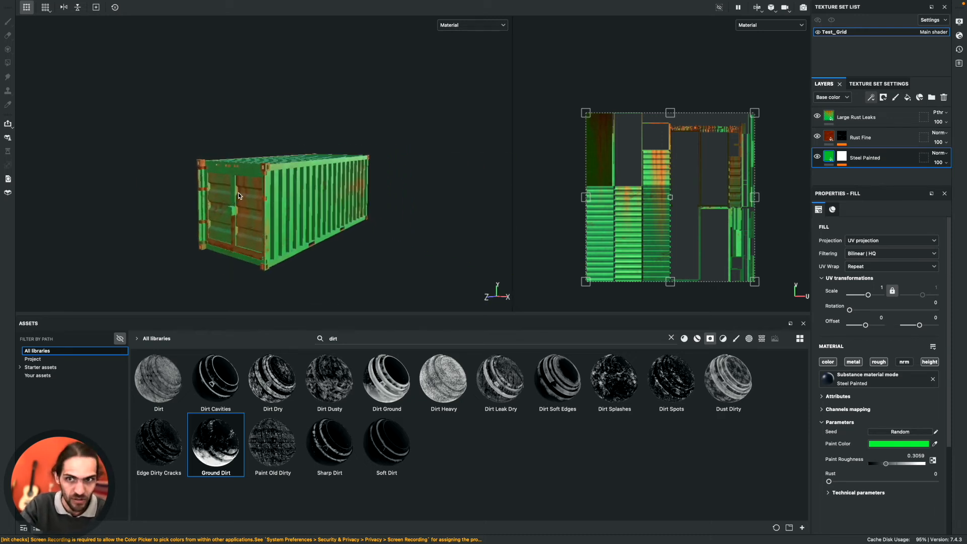
{"action": "left_click_drag", "start_coordinate": [235, 211], "coordinate": [252, 196], "text": "alt"}
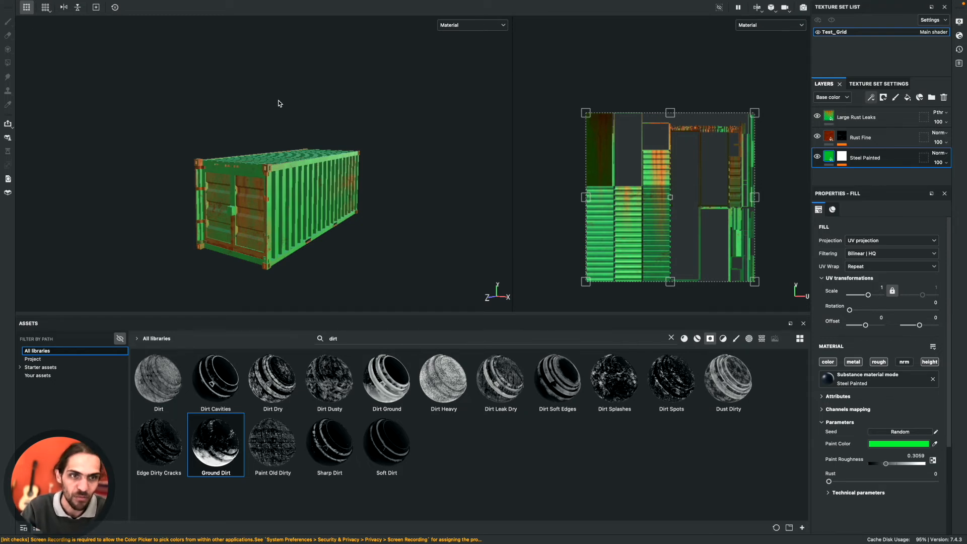
{"action": "scroll", "coordinate": [280, 199], "scroll_direction": "up", "scroll_amount": 6}
{"action": "scroll", "coordinate": [279, 198], "scroll_direction": "up", "scroll_amount": 1}
{"action": "left_click", "coordinate": [237, 201]}
{"action": "mouse_move", "coordinate": [244, 178]}
{"action": "left_mouse_down", "text": "alt"}
{"action": "mouse_move", "coordinate": [336, 182]}
{"action": "mouse_move", "coordinate": [347, 227]}
{"action": "mouse_move", "coordinate": [267, 189]}
{"action": "left_mouse_up", "text": "alt"}
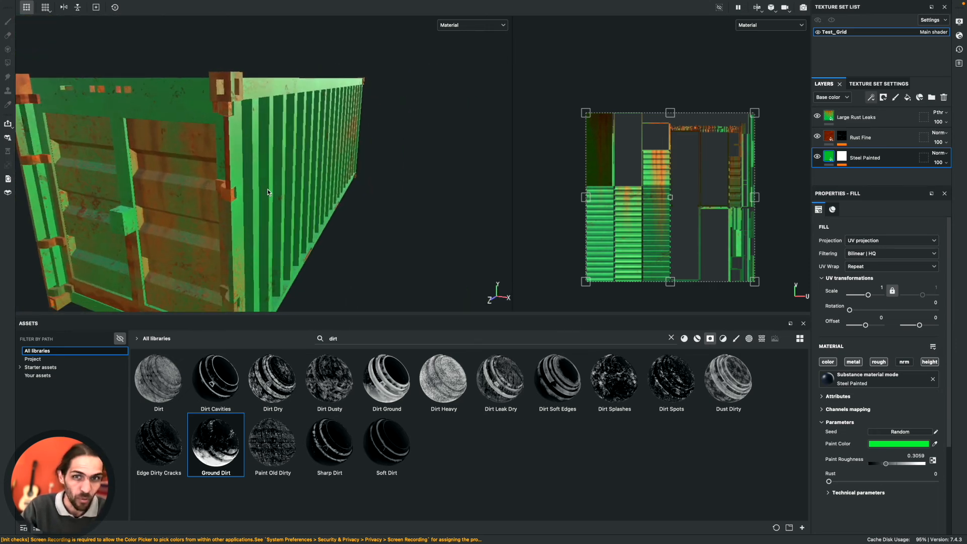
{"action": "scroll", "coordinate": [268, 188], "scroll_direction": "down", "scroll_amount": 5}
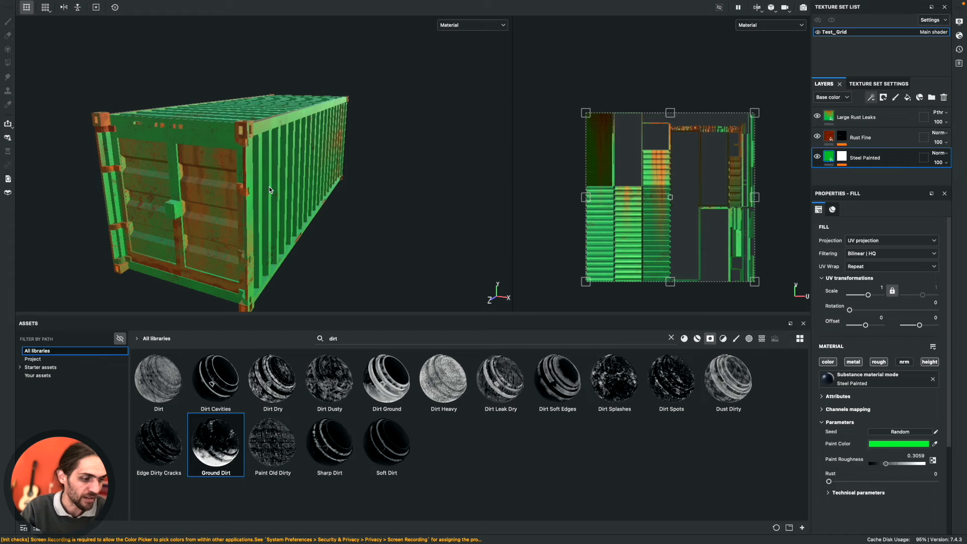
- Open the texture export settings for the container's texture set
{"action": "mouse_move", "coordinate": [50, 5]}
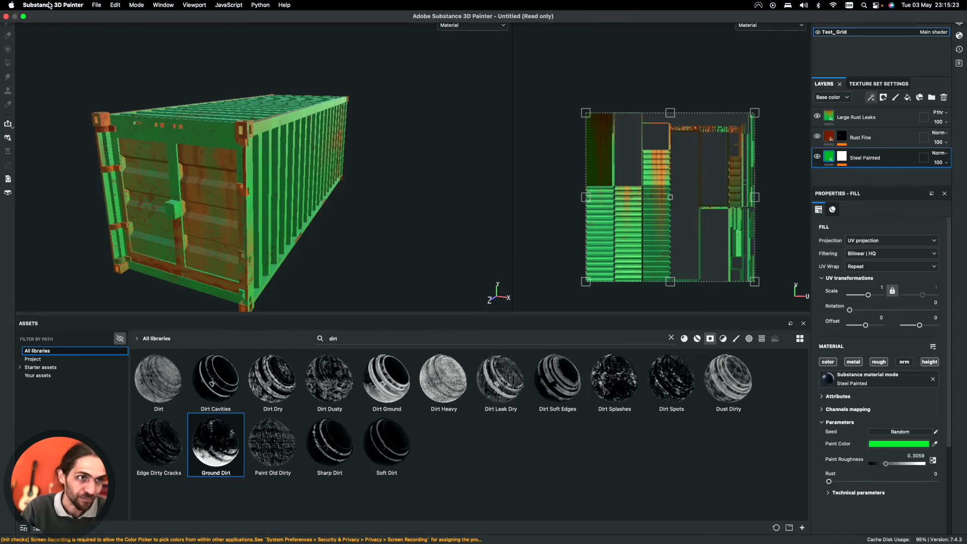
{"action": "left_click", "coordinate": [95, 5]}
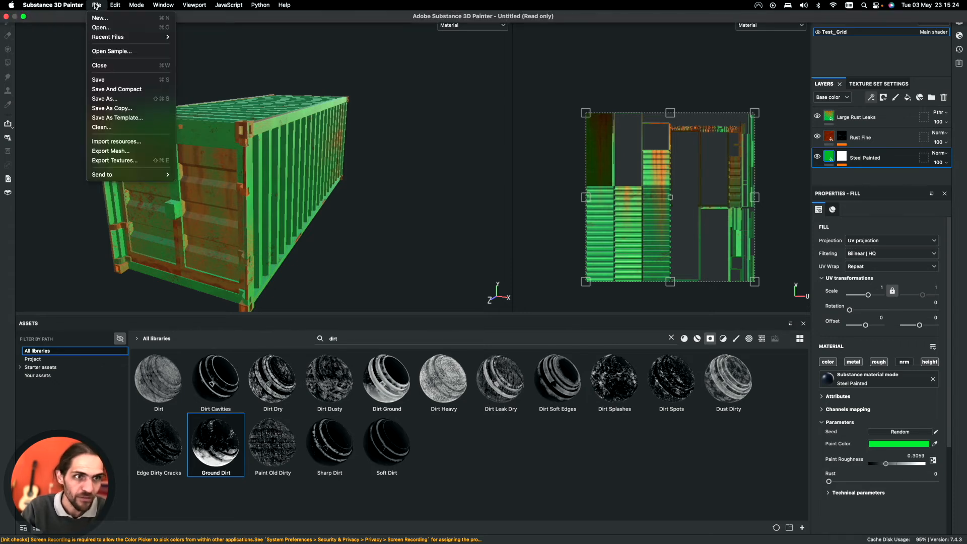
{"action": "left_click", "coordinate": [117, 161]}
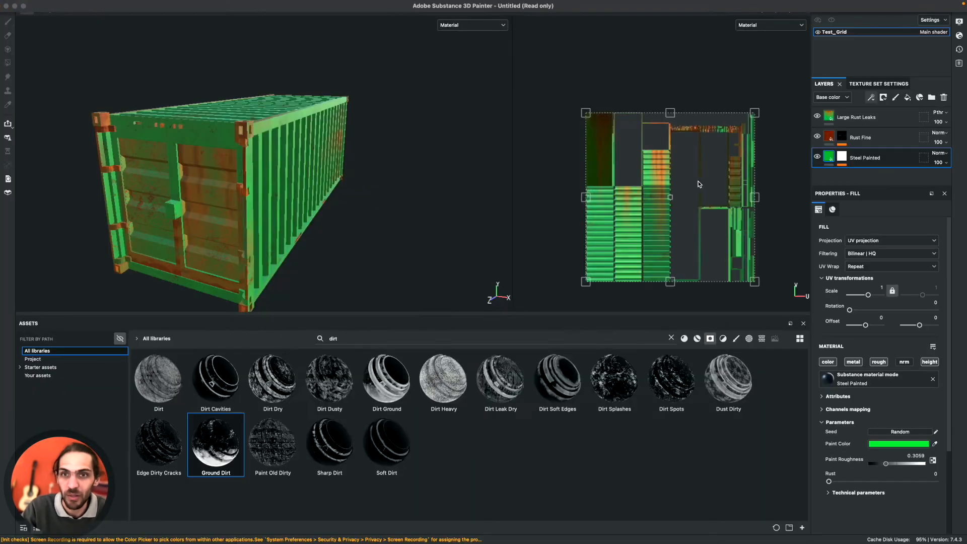
{"action": "left_click_drag", "start_coordinate": [530, 100], "coordinate": [517, 81]}
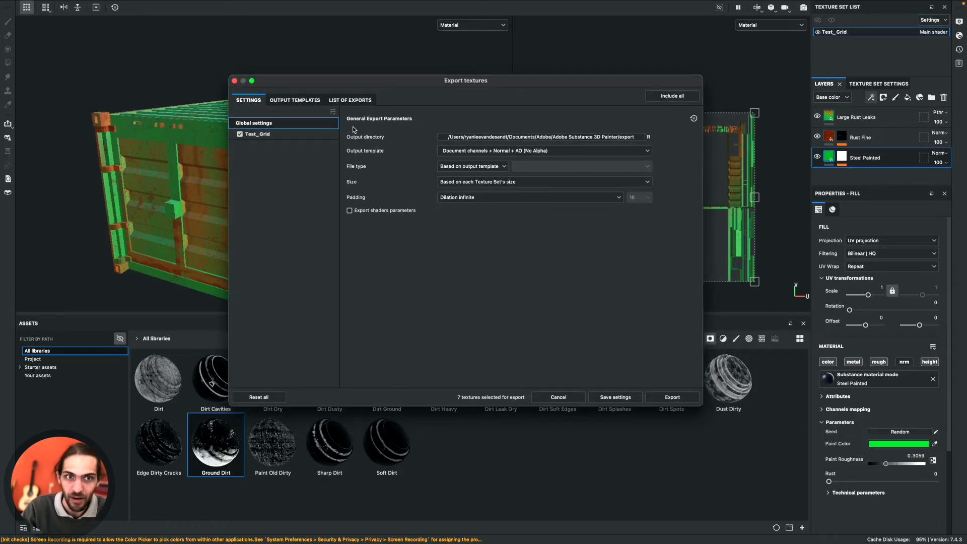
- Set the export output directory to a new folder named Texture 2 inside Blender Tutorials > Substance TRY
{"action": "left_click", "coordinate": [626, 137]}
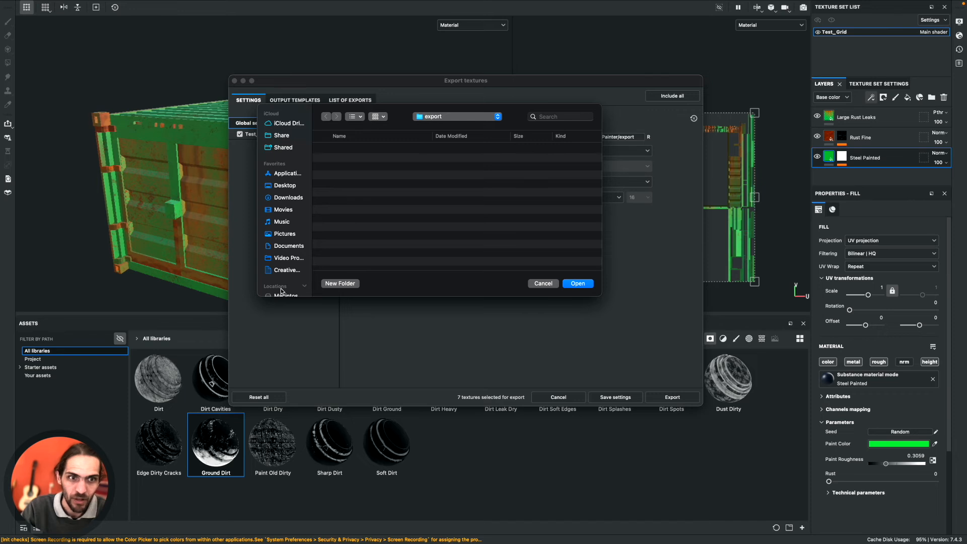
{"action": "left_click", "coordinate": [287, 258]}
{"action": "double_click", "coordinate": [342, 192]}
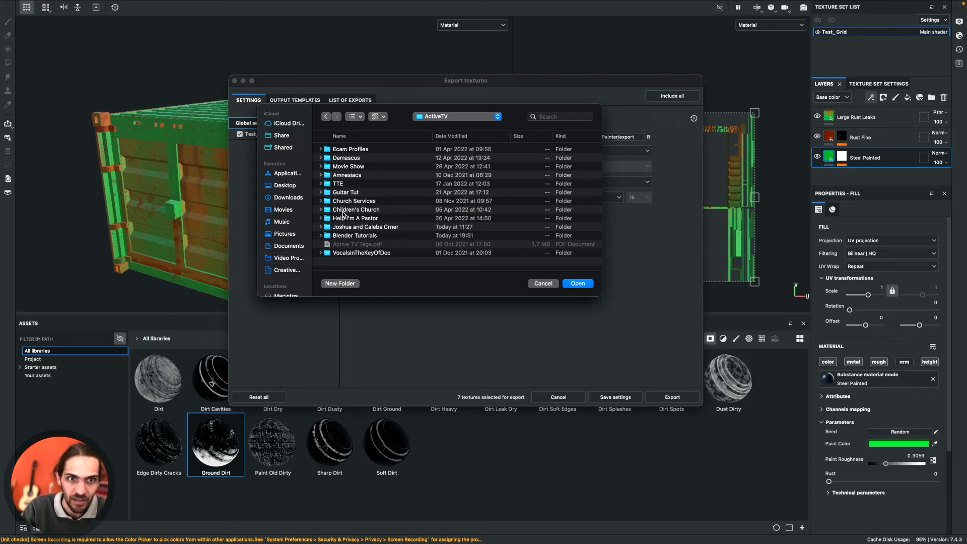
{"action": "double_click", "coordinate": [354, 236]}
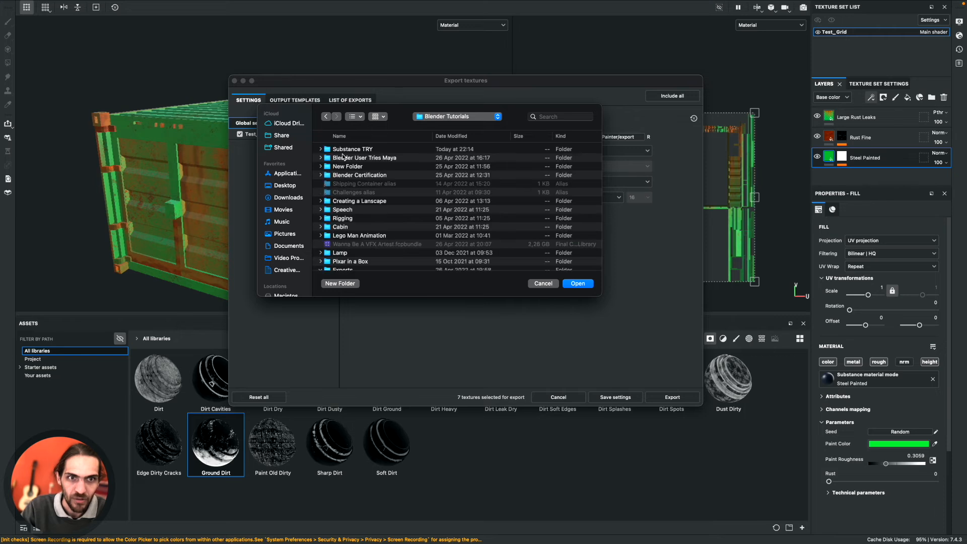
{"action": "double_click", "coordinate": [340, 150]}
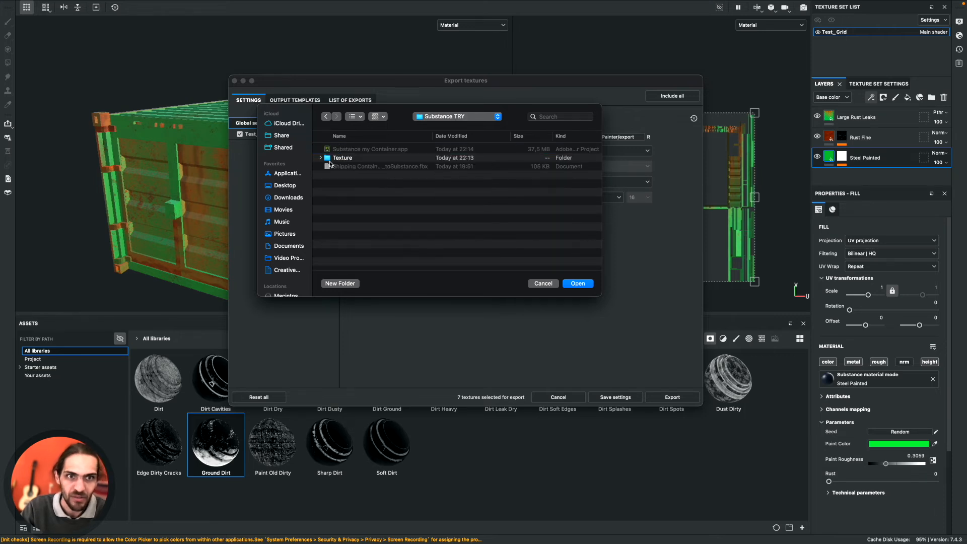
{"action": "left_click", "coordinate": [340, 283]}
{"action": "type", "text": "Textur"}
{"action": "type", "text": "e 2"}
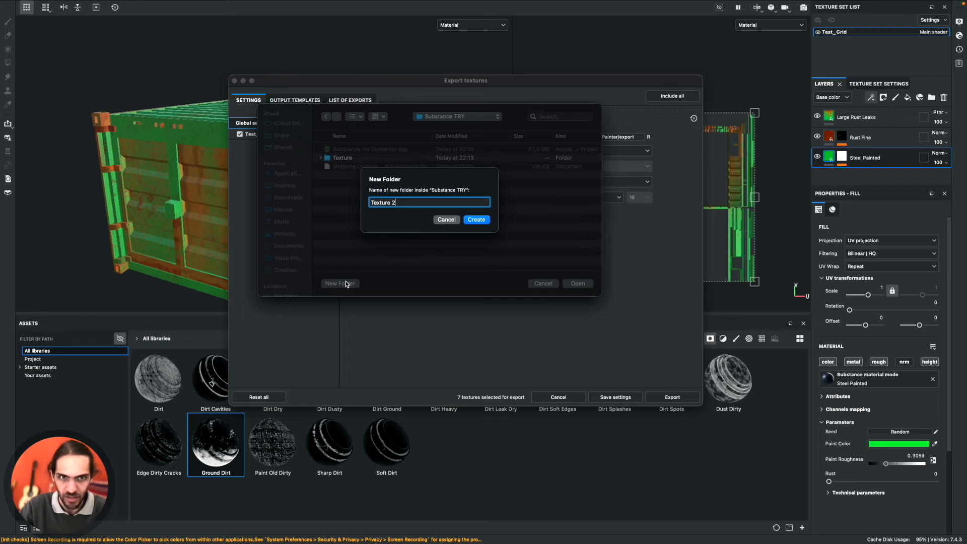
{"action": "key", "text": "Return"}
{"action": "left_click", "coordinate": [577, 284]}
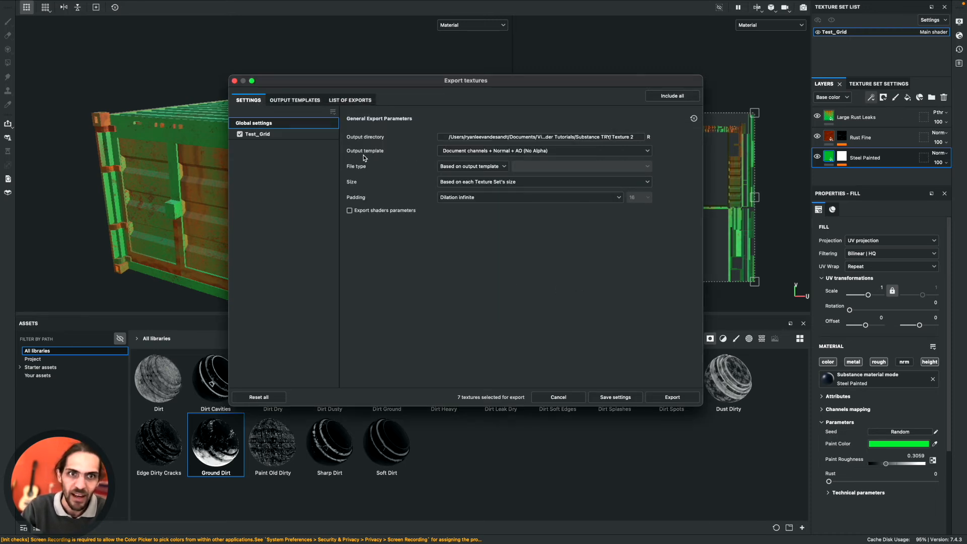
- Set the export's output template to PBR Metallic Roughness
{"action": "left_click", "coordinate": [567, 151]}
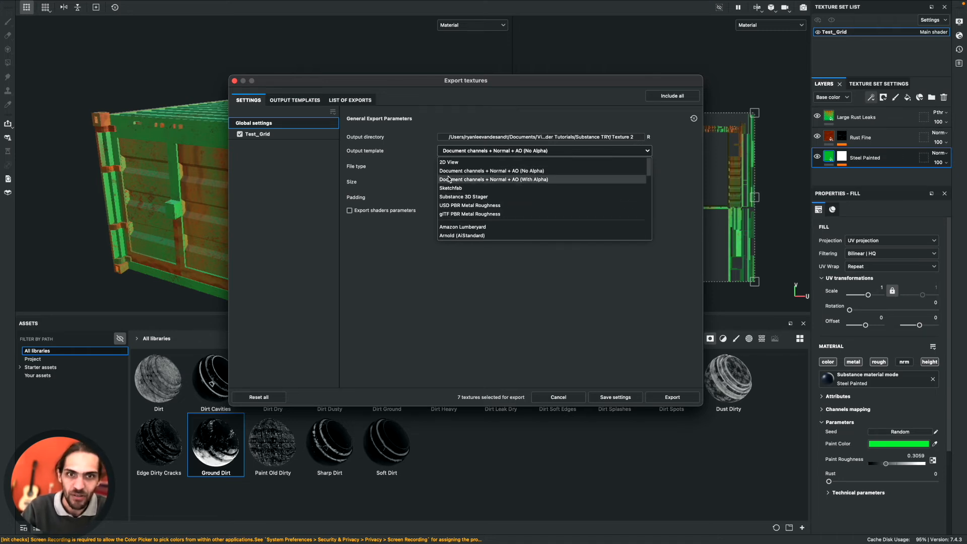
{"action": "scroll", "coordinate": [474, 189], "scroll_direction": "down", "scroll_amount": 10}
{"action": "scroll", "coordinate": [475, 190], "scroll_direction": "down", "scroll_amount": 4}
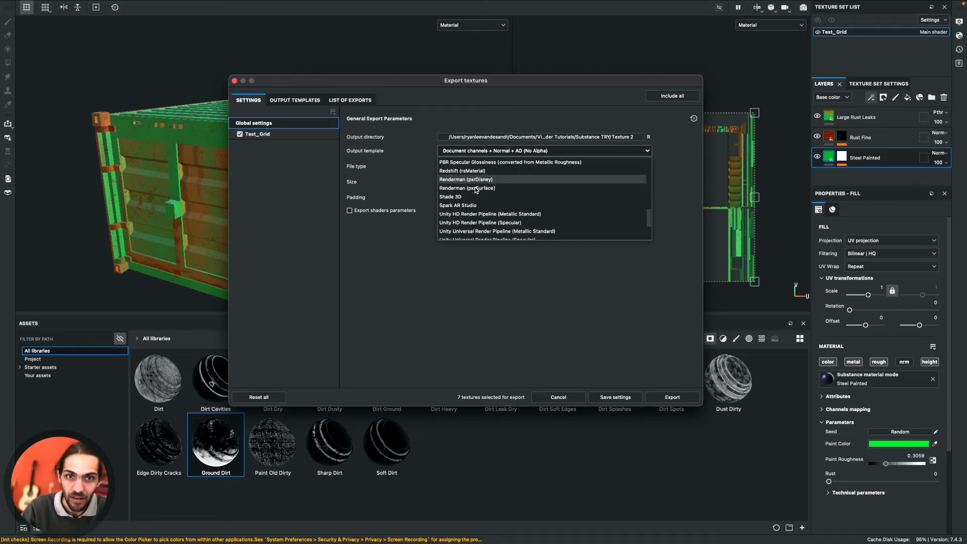
{"action": "scroll", "coordinate": [475, 190], "scroll_direction": "up", "scroll_amount": 3}
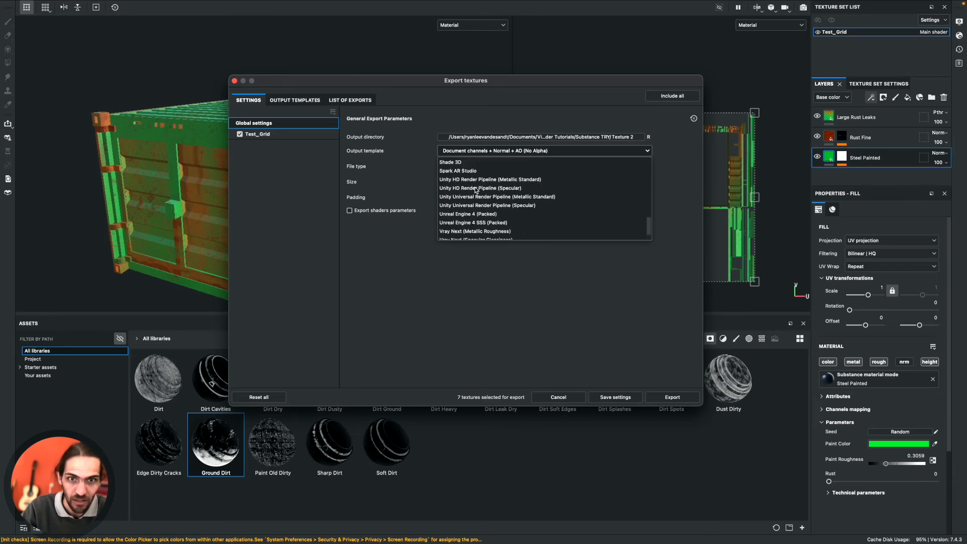
{"action": "scroll", "coordinate": [475, 190], "scroll_direction": "up", "scroll_amount": 5}
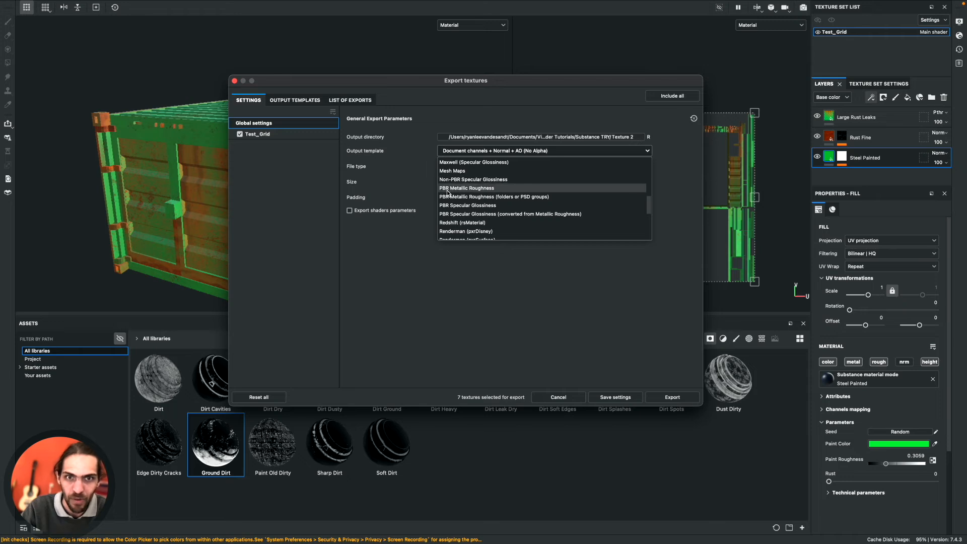
{"action": "left_click", "coordinate": [455, 189]}
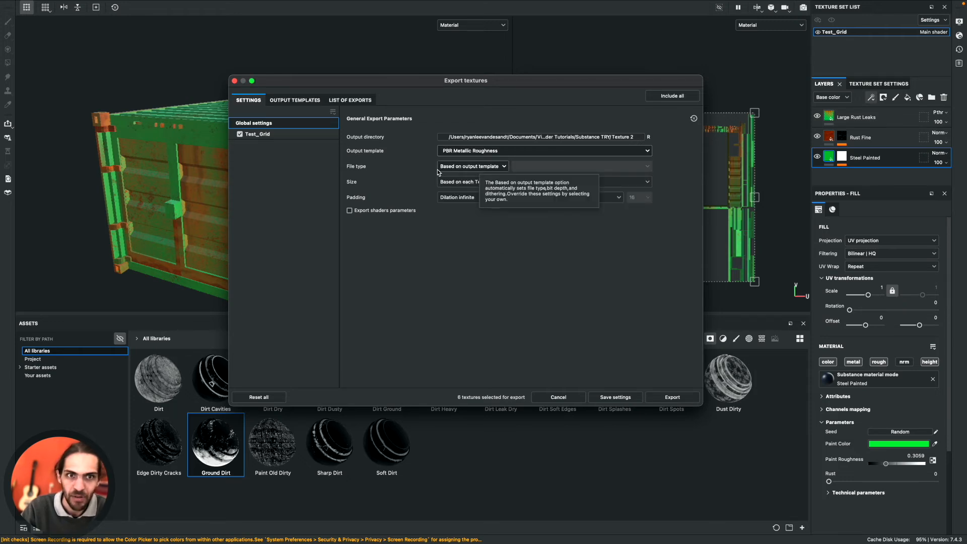
- Set the export size to 4096 and the padding to Dilation + diffusion
{"action": "left_click", "coordinate": [473, 182]}
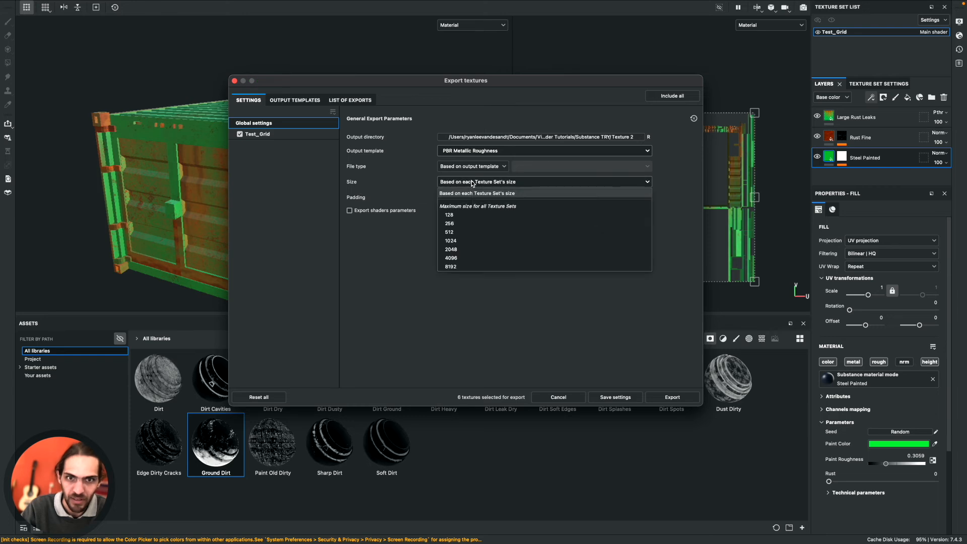
{"action": "left_click", "coordinate": [467, 259]}
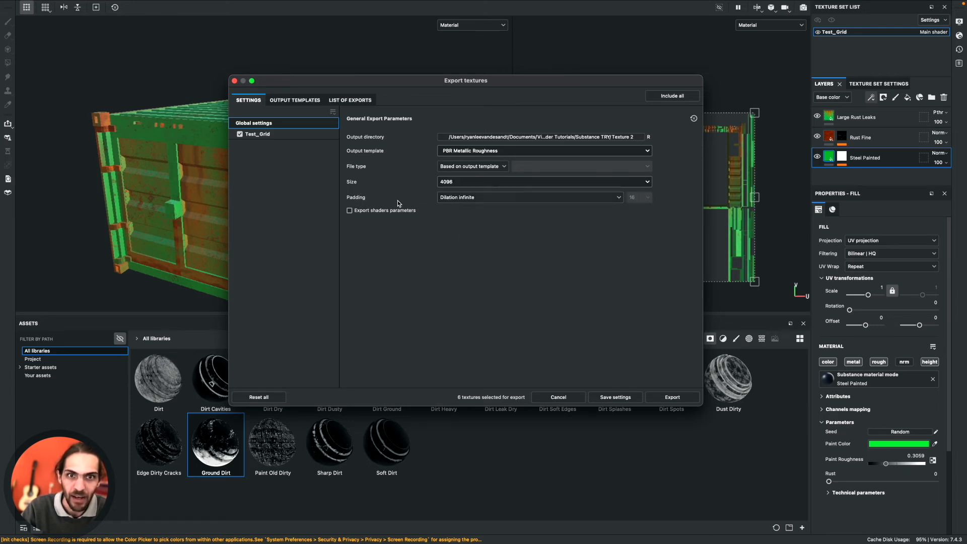
{"action": "left_click", "coordinate": [509, 197]}
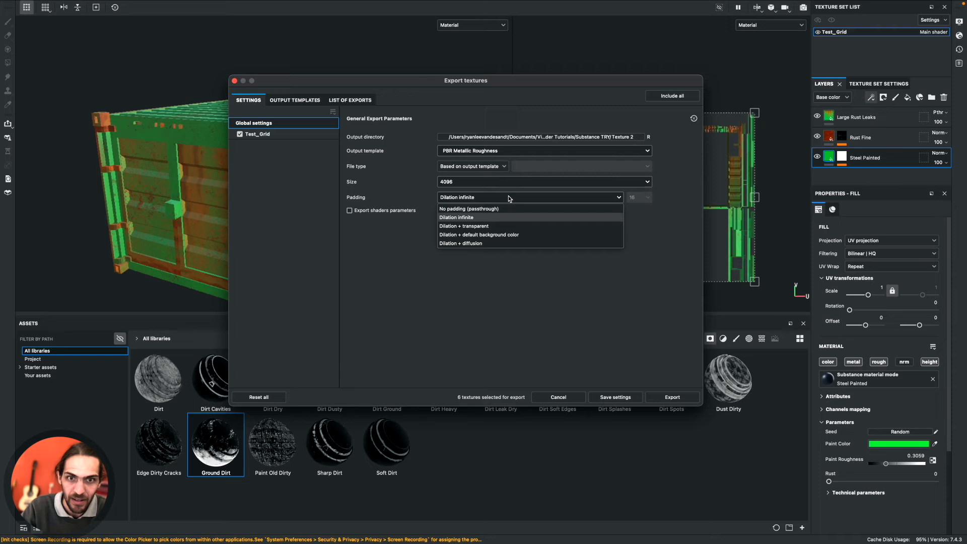
{"action": "left_click", "coordinate": [458, 243]}
{"action": "left_click_drag", "start_coordinate": [549, 82], "coordinate": [557, 61]}
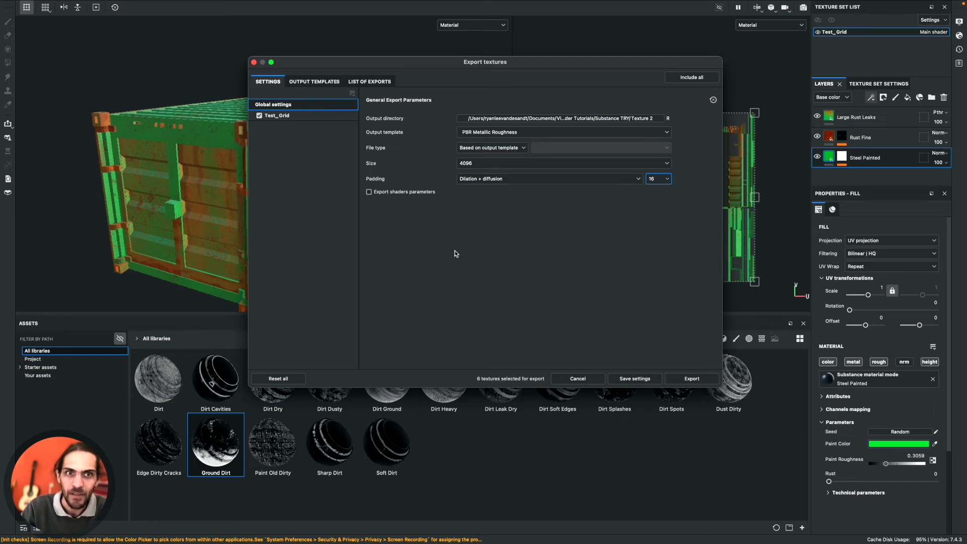
- Remove the Height and Emissive output maps from the PBR Metallic Roughness output template
{"action": "left_click", "coordinate": [312, 82]}
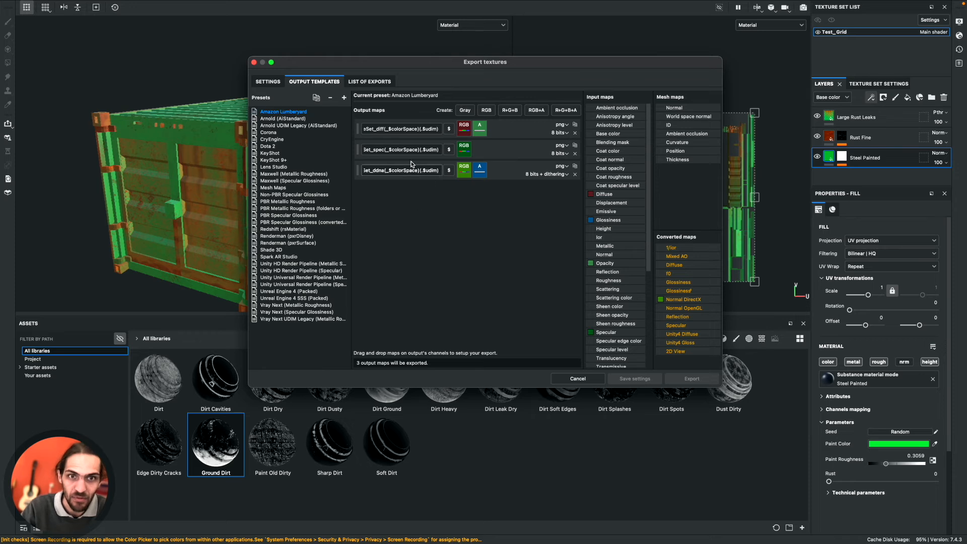
{"action": "left_click_drag", "start_coordinate": [361, 61], "coordinate": [300, 34]}
{"action": "left_click_drag", "start_coordinate": [662, 171], "coordinate": [809, 171]}
{"action": "left_click_drag", "start_coordinate": [531, 363], "coordinate": [533, 392]}
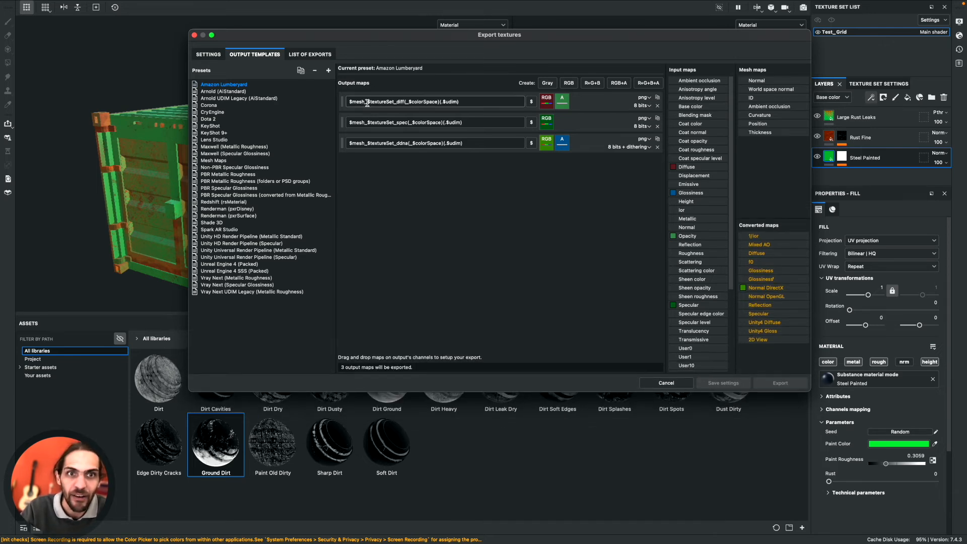
{"action": "left_click_drag", "start_coordinate": [395, 36], "coordinate": [362, 56]}
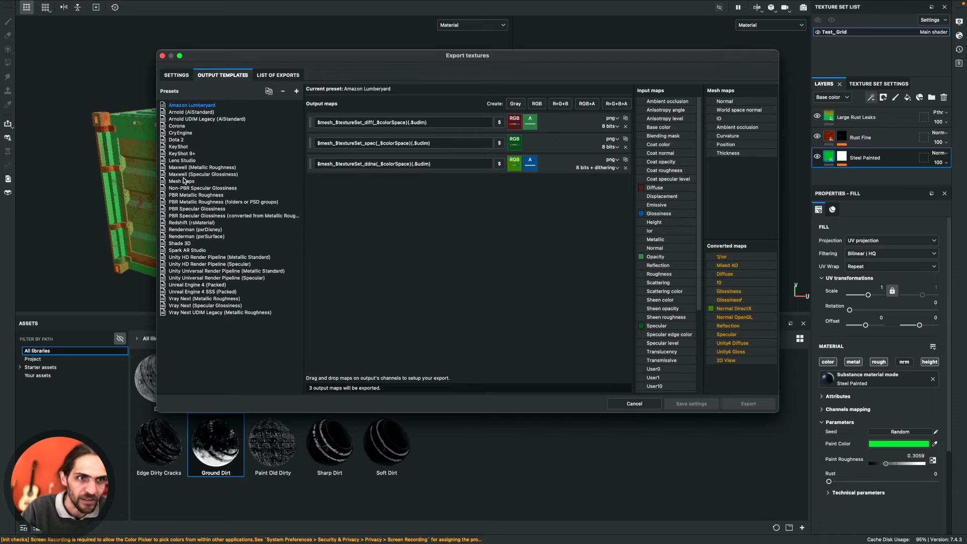
{"action": "left_click", "coordinate": [176, 197]}
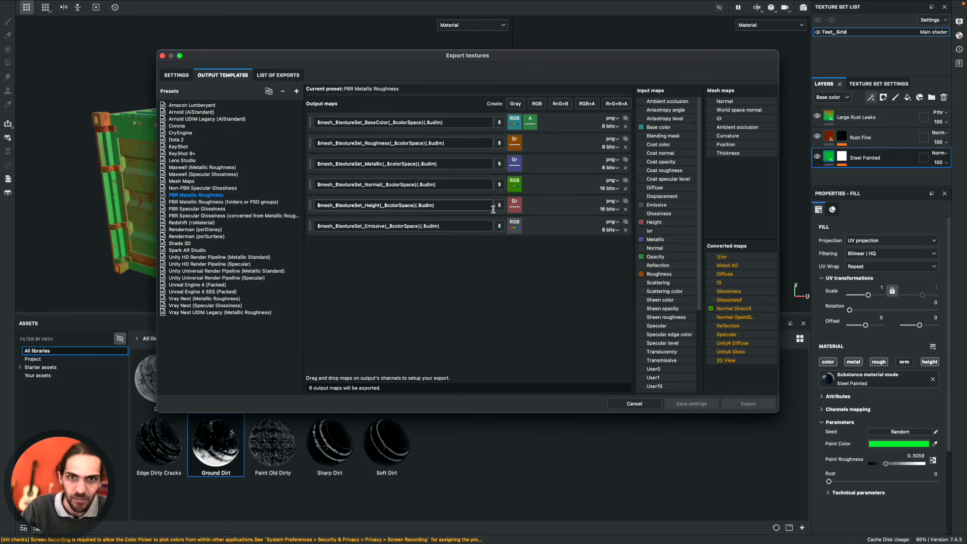
{"action": "left_click", "coordinate": [625, 210]}
{"action": "left_click", "coordinate": [626, 210]}
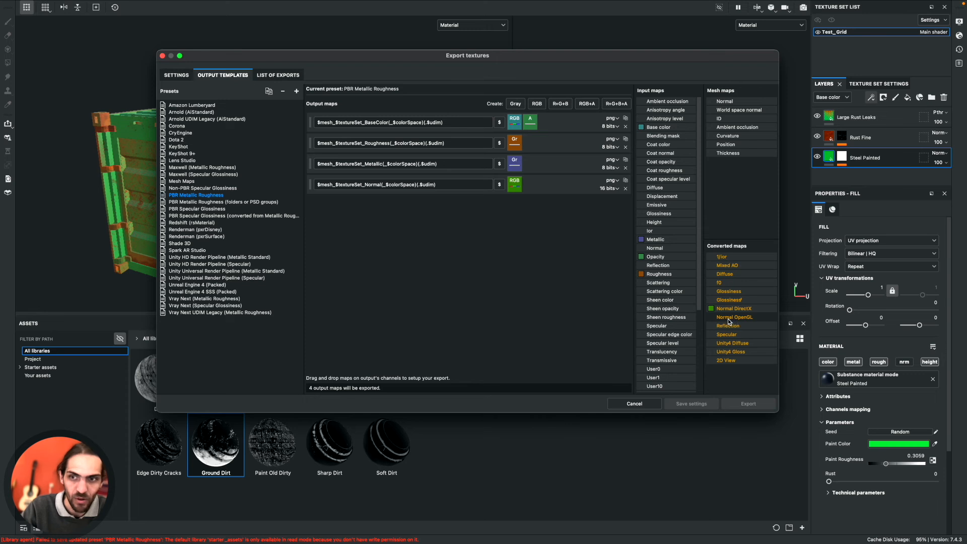
- Assign the Normal OpenGL converted map to the Normal output's RGB channels and export the textures
{"action": "left_click_drag", "start_coordinate": [729, 317], "coordinate": [514, 190]}
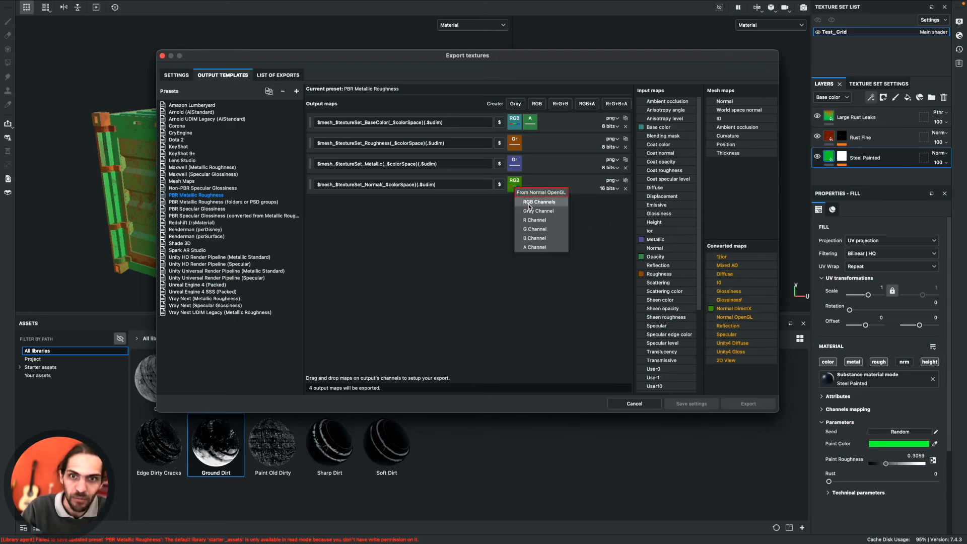
{"action": "left_click", "coordinate": [529, 207]}
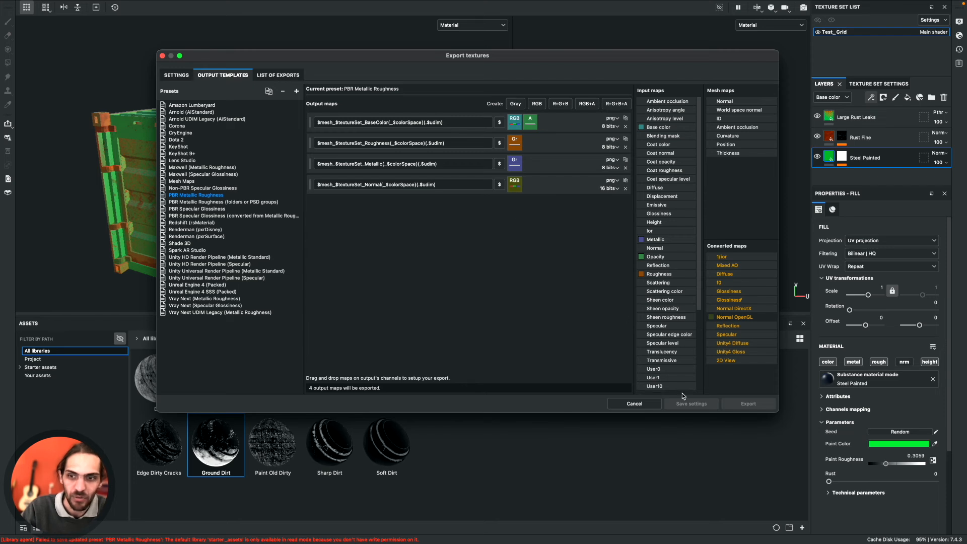
{"action": "left_click", "coordinate": [186, 75]}
{"action": "left_click", "coordinate": [751, 404]}
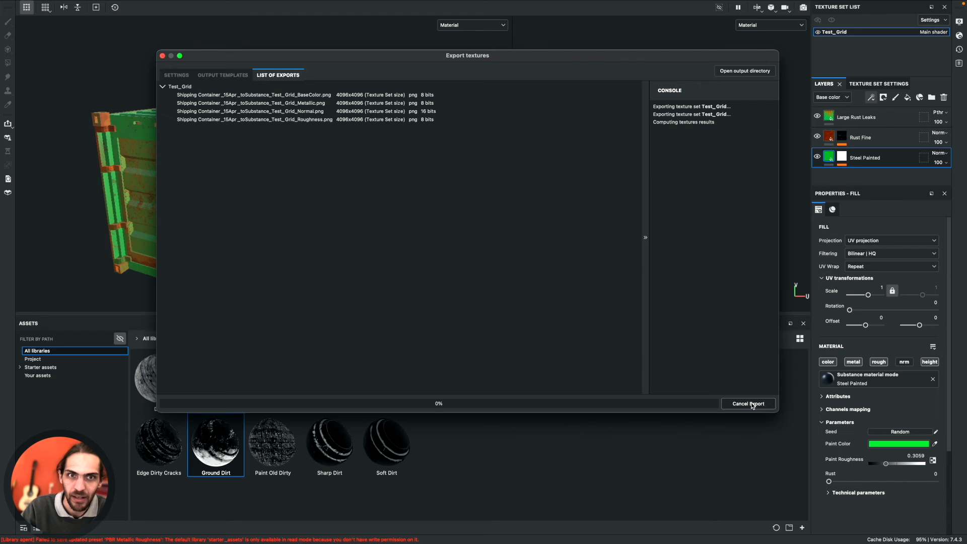
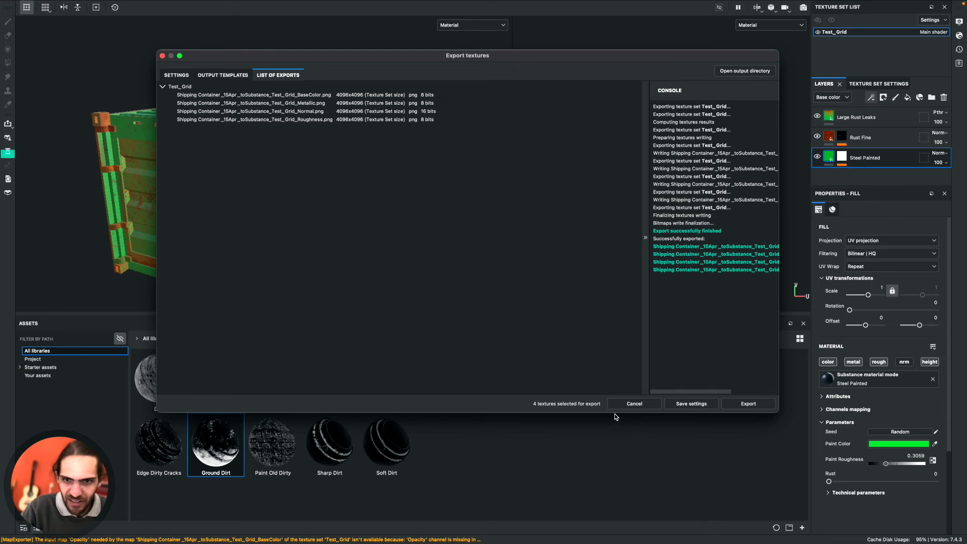
- Close the texture export window and save the project
{"action": "left_click_drag", "start_coordinate": [234, 58], "coordinate": [249, 77]}
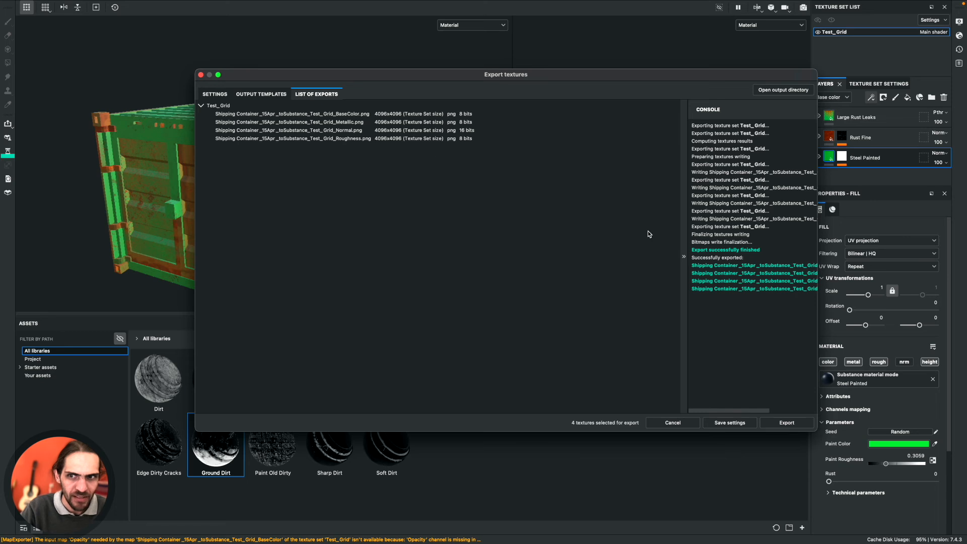
{"action": "left_click", "coordinate": [201, 74]}
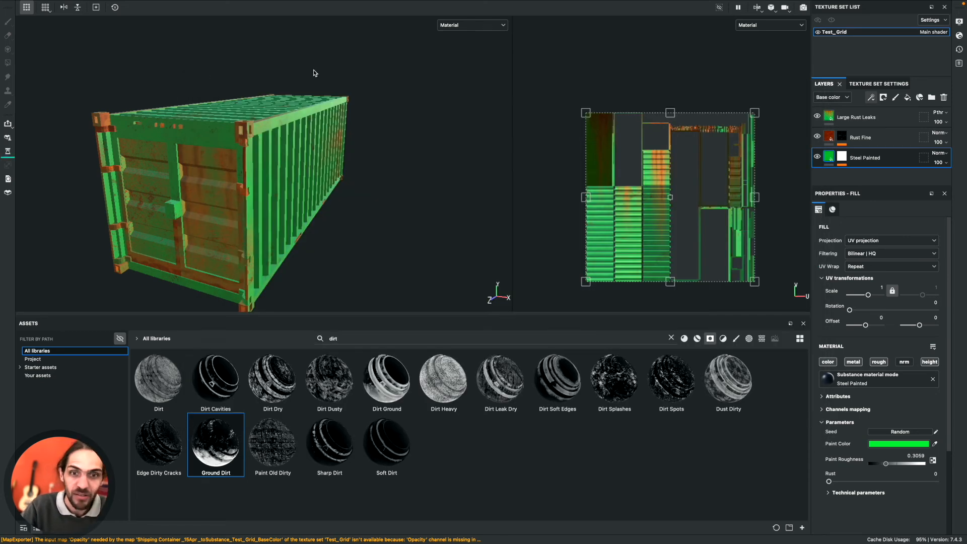
{"action": "key", "text": "ctrl+Left"}
{"action": "key", "text": "ctrl+Right"}
{"action": "key", "text": "super+s"}
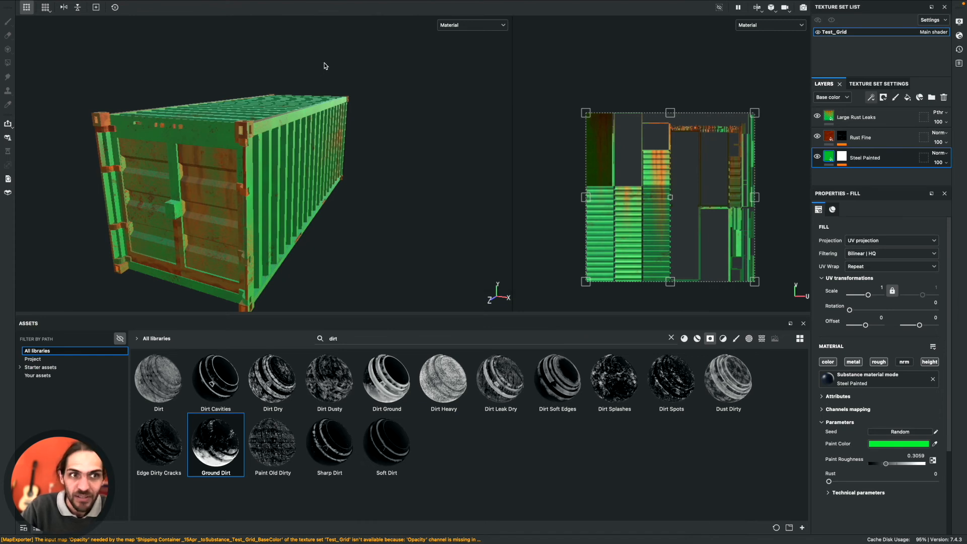
- Switch to Blender and open the recent file Shipping Container_15Apr_toSubstance.blend
{"action": "key", "text": "ctrl+Left"}
{"action": "key", "text": "ctrl+Left"}
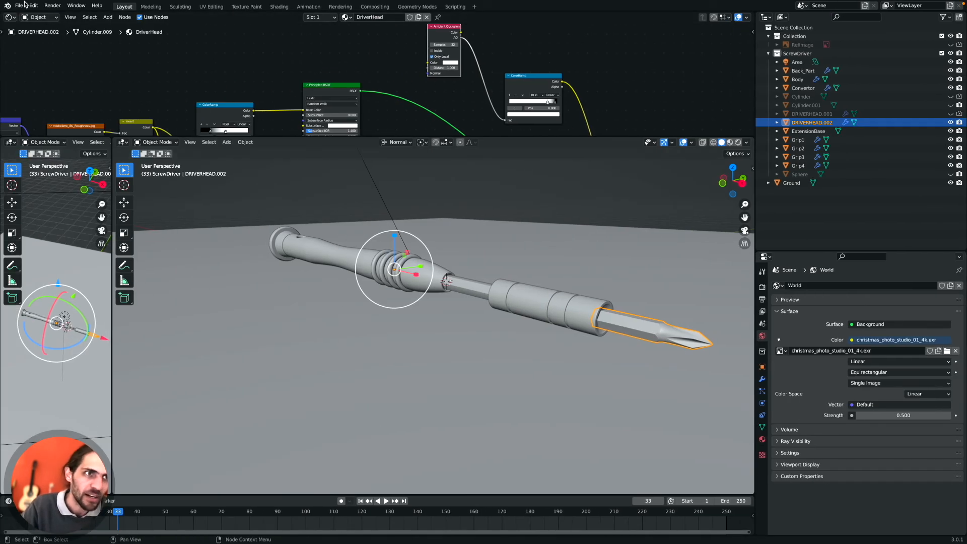
{"action": "left_click", "coordinate": [19, 6]}
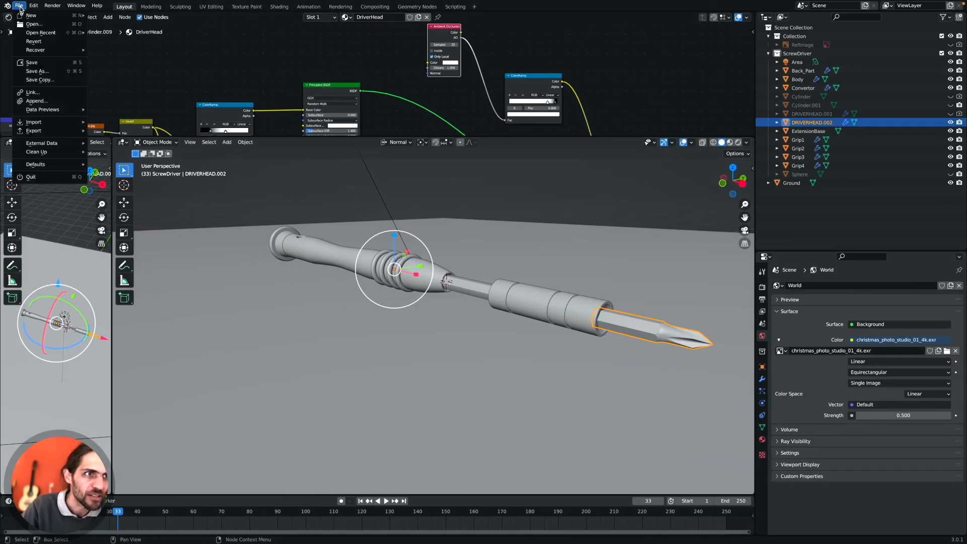
{"action": "left_click", "coordinate": [21, 5]}
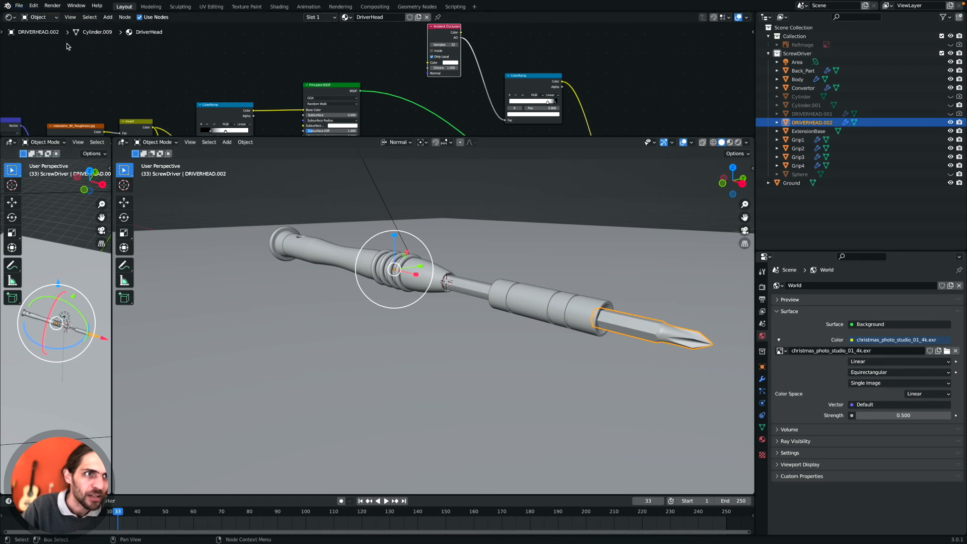
{"action": "left_click", "coordinate": [20, 6]}
{"action": "mouse_move", "coordinate": [41, 33]}
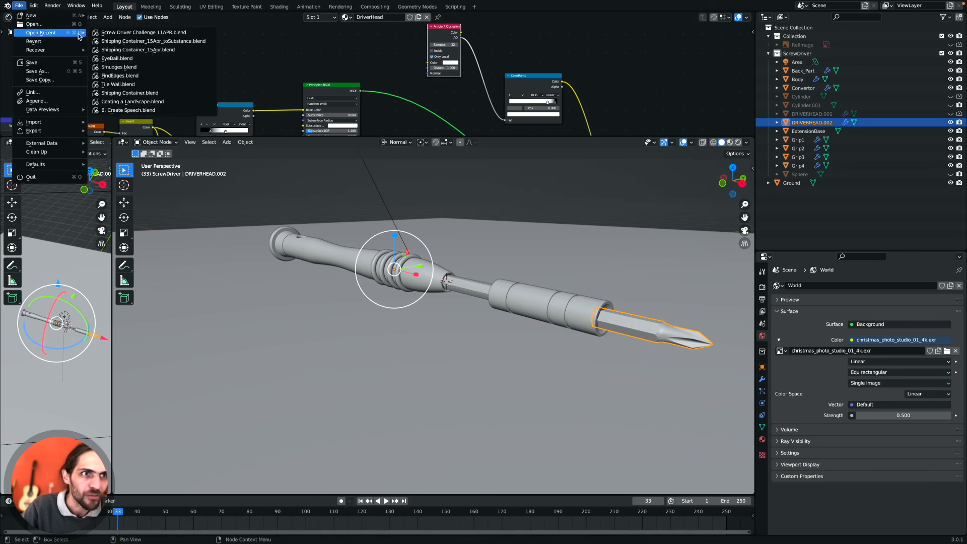
{"action": "left_click", "coordinate": [117, 41]}
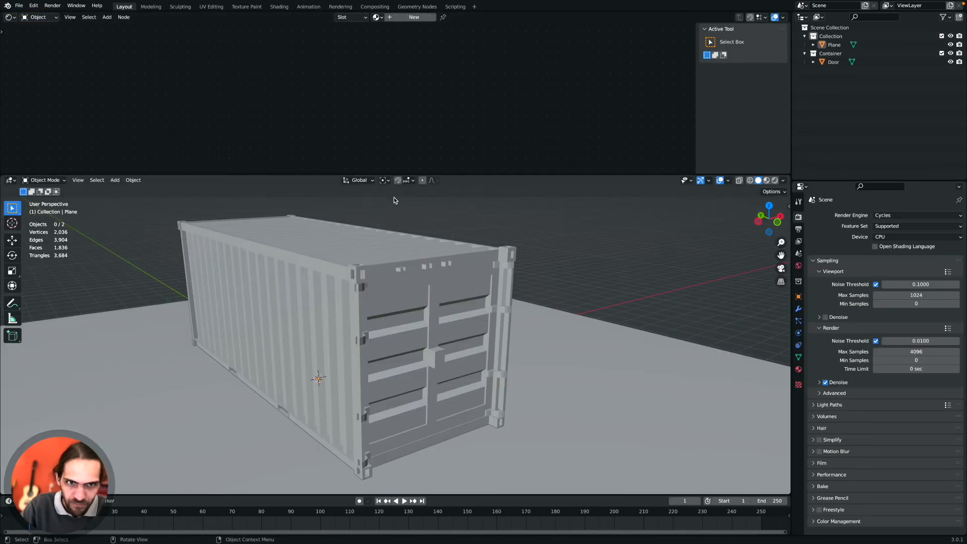
- Select the container and enlarge the shader editor to show its whole Container_From Substance node setup
{"action": "left_click", "coordinate": [341, 264]}
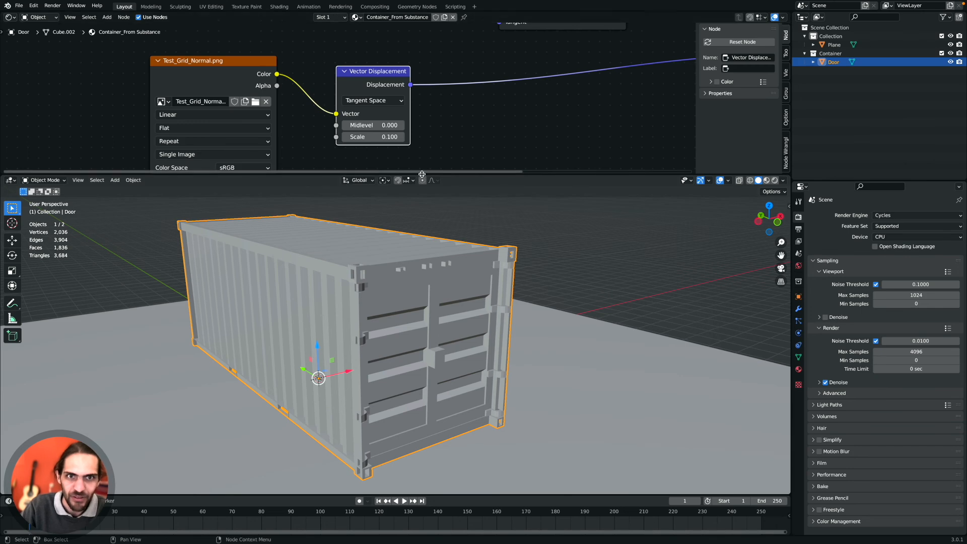
{"action": "left_click_drag", "start_coordinate": [422, 174], "coordinate": [414, 297]}
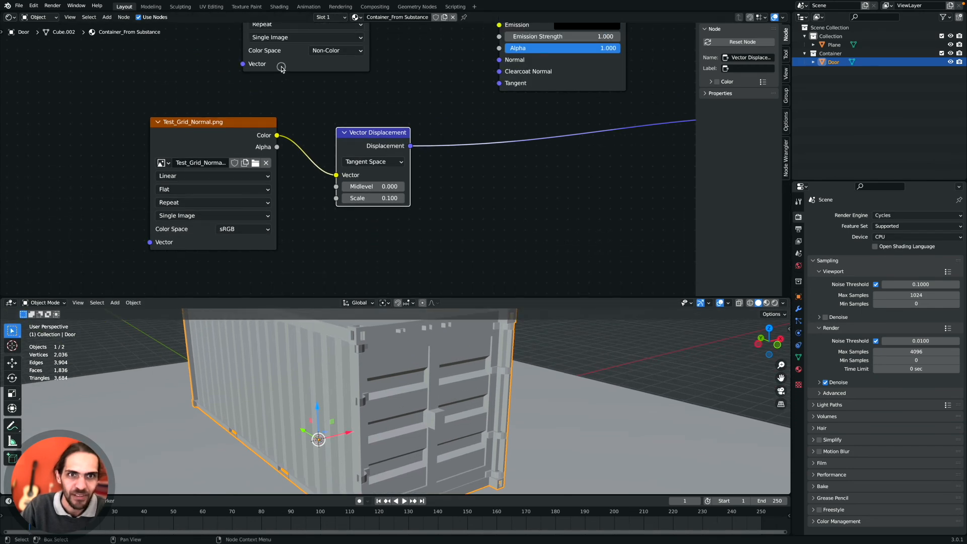
{"action": "scroll", "coordinate": [412, 135], "scroll_direction": "down", "scroll_amount": 2}
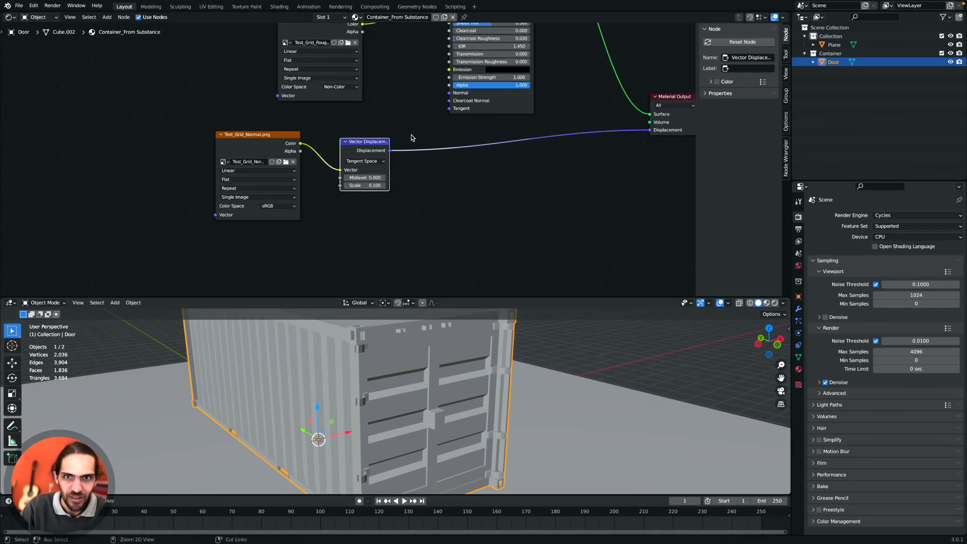
{"action": "scroll", "coordinate": [412, 135], "scroll_direction": "down", "scroll_amount": 8, "text": "ctrl"}
{"action": "scroll", "coordinate": [412, 135], "scroll_direction": "up", "scroll_amount": 6, "text": "ctrl"}
{"action": "scroll", "coordinate": [411, 135], "scroll_direction": "up", "scroll_amount": 5}
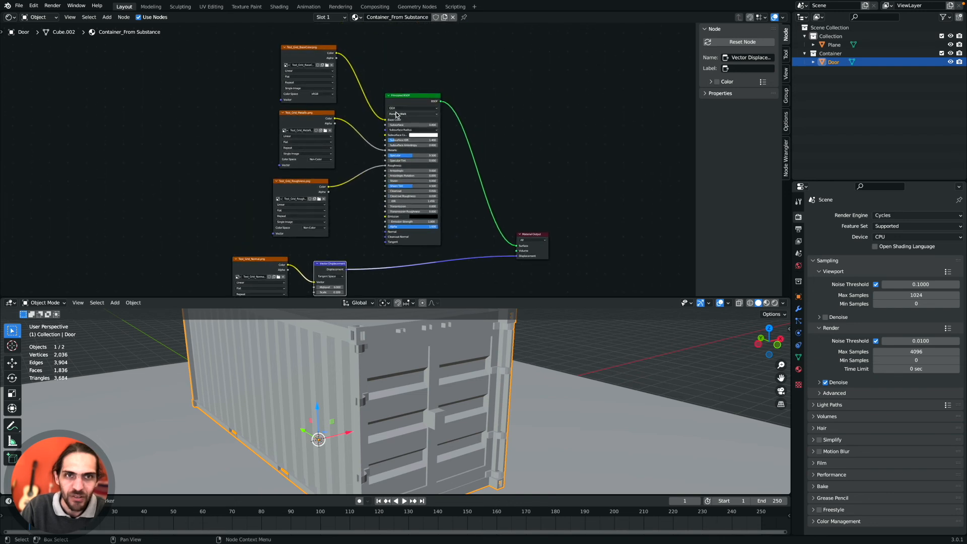
- Spread out the Principled BSDF, the four image textures and the Vector Displacement node for a clearer layout
{"action": "left_click_drag", "start_coordinate": [414, 95], "coordinate": [453, 64]}
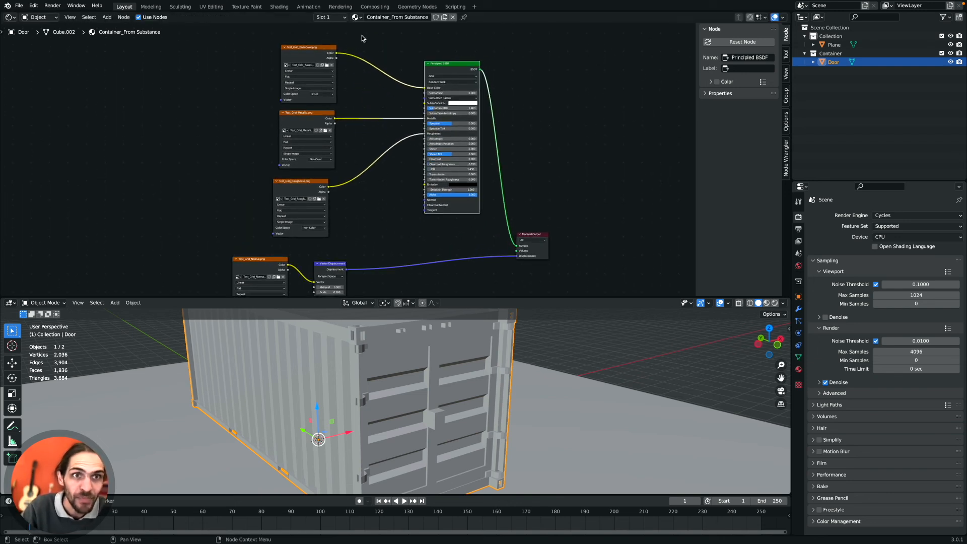
{"action": "left_click_drag", "start_coordinate": [316, 48], "coordinate": [313, 39]}
{"action": "left_click_drag", "start_coordinate": [308, 115], "coordinate": [304, 112]}
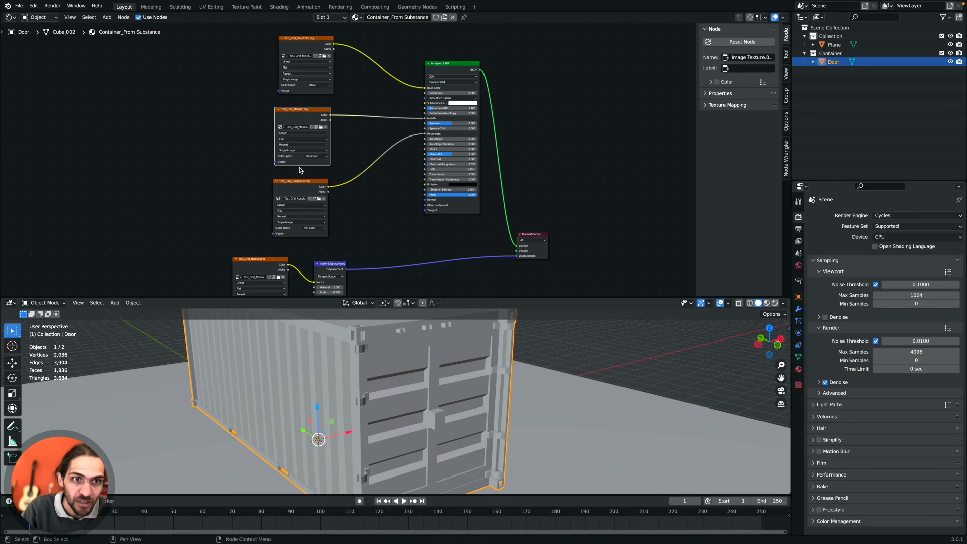
{"action": "left_click_drag", "start_coordinate": [299, 183], "coordinate": [299, 177]}
{"action": "left_click_drag", "start_coordinate": [267, 261], "coordinate": [257, 256]}
{"action": "mouse_move", "coordinate": [328, 264]}
{"action": "left_mouse_down"}
{"action": "mouse_move", "coordinate": [342, 252]}
{"action": "mouse_move", "coordinate": [344, 267]}
{"action": "left_mouse_up"}
{"action": "left_click_drag", "start_coordinate": [302, 39], "coordinate": [298, 35]}
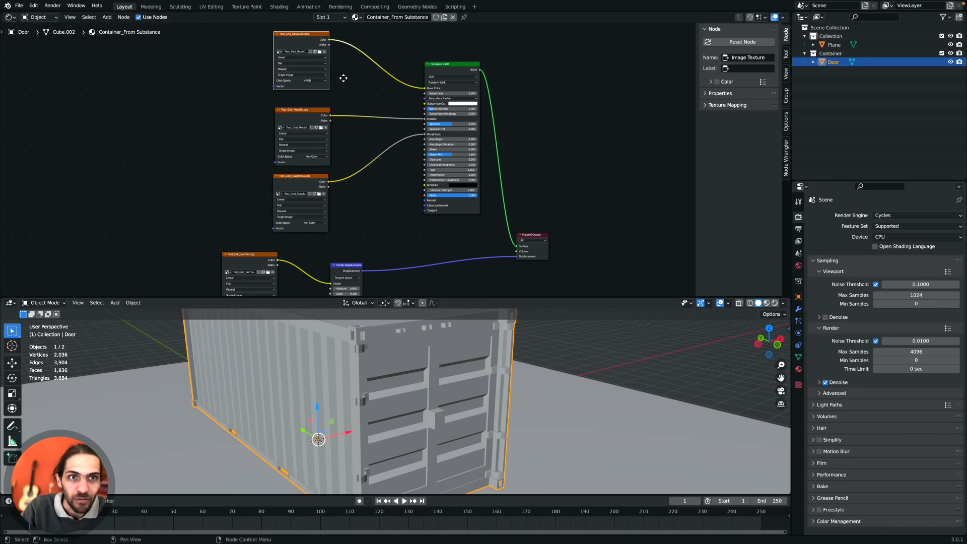
- Load Shipping Container_15Apr_toSubstance_Test_Grid_BaseColor.png from the Texture 2 folder into the base color image texture
{"action": "left_click", "coordinate": [321, 52]}
{"action": "left_click", "coordinate": [321, 122]}
{"action": "left_click", "coordinate": [313, 146]}
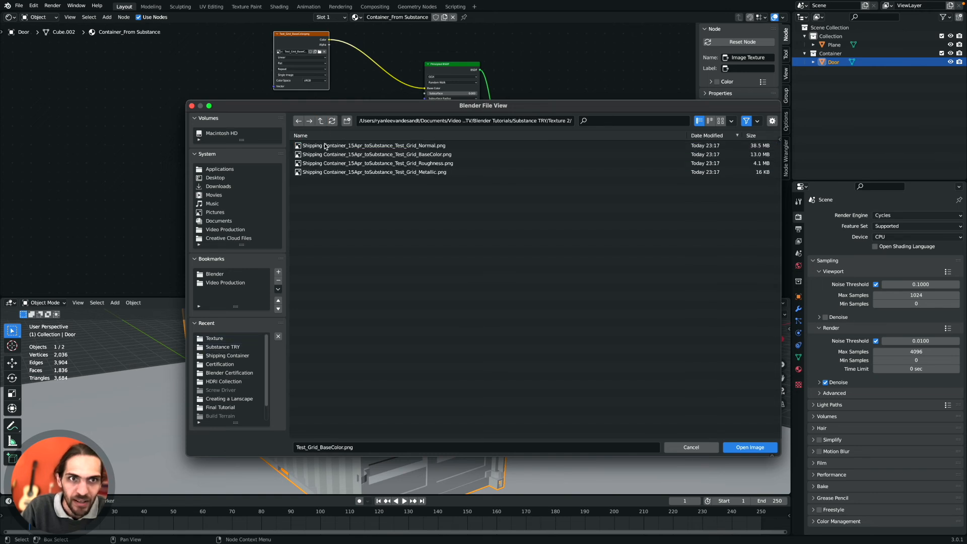
{"action": "double_click", "coordinate": [424, 155]}
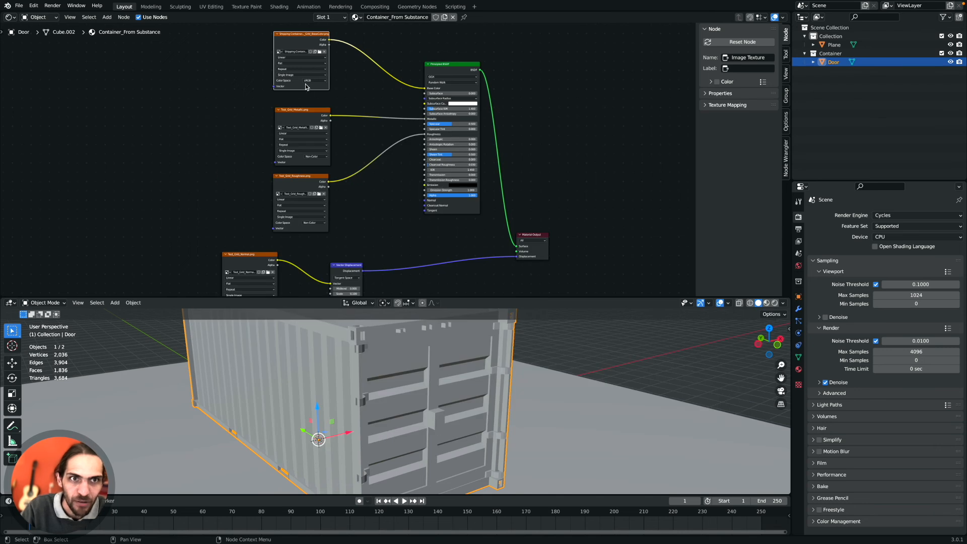
- Enlarge the 3D viewport, show the container's material properties and switch the viewport to Material Preview shading
{"action": "left_click_drag", "start_coordinate": [421, 297], "coordinate": [398, 197]}
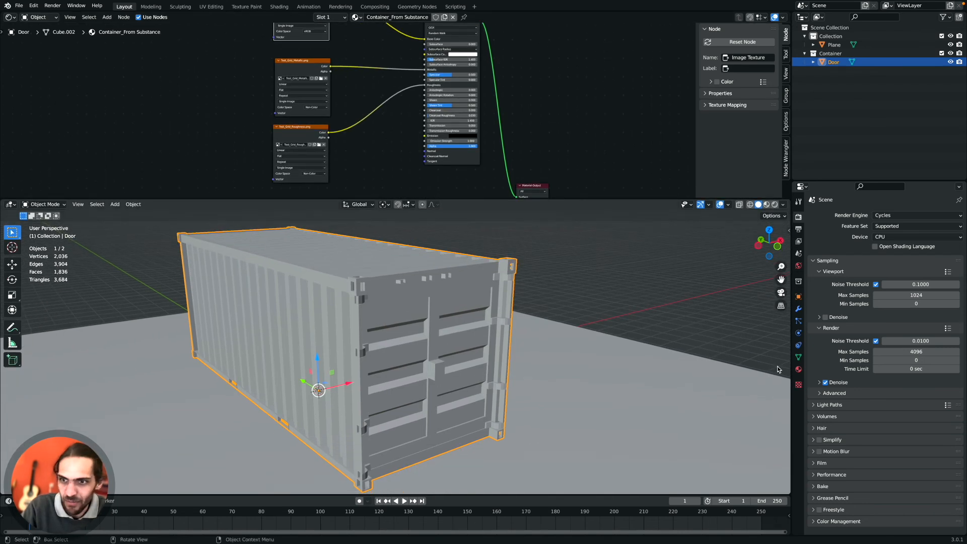
{"action": "left_click", "coordinate": [799, 369]}
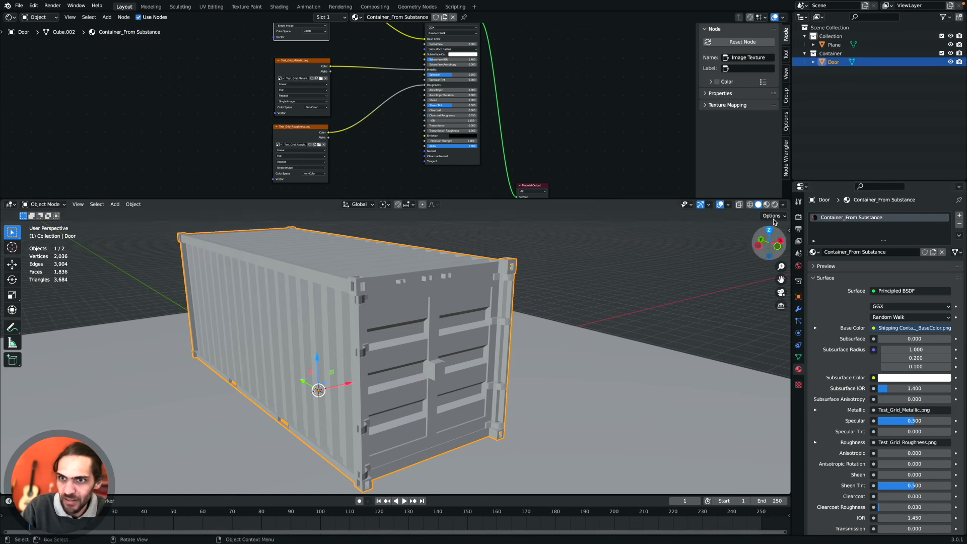
{"action": "left_click", "coordinate": [766, 205]}
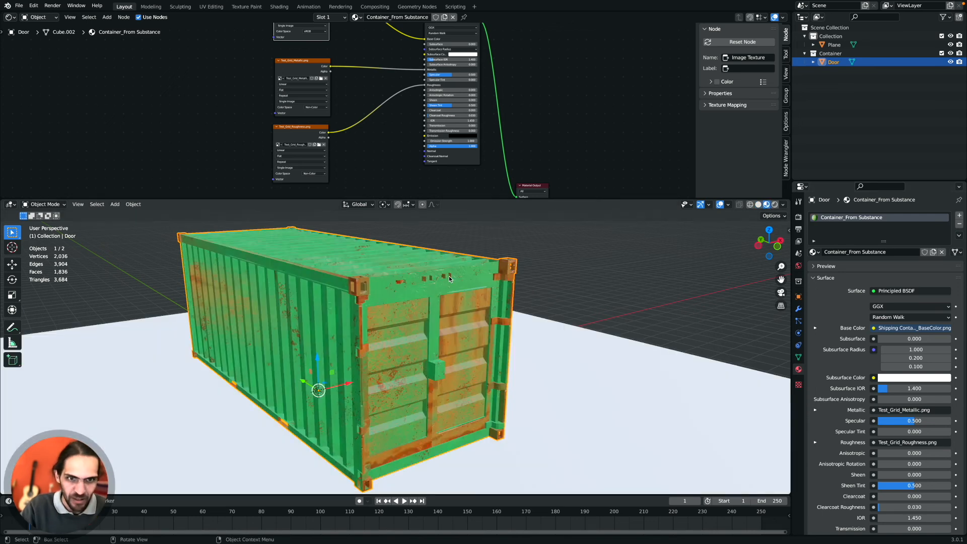
{"action": "middle_click_drag", "start_coordinate": [338, 295], "coordinate": [364, 307]}
{"action": "scroll", "coordinate": [354, 49], "scroll_direction": "up", "scroll_amount": 11, "text": "shift"}
{"action": "scroll", "coordinate": [354, 49], "scroll_direction": "down", "scroll_amount": 10, "text": "shift"}
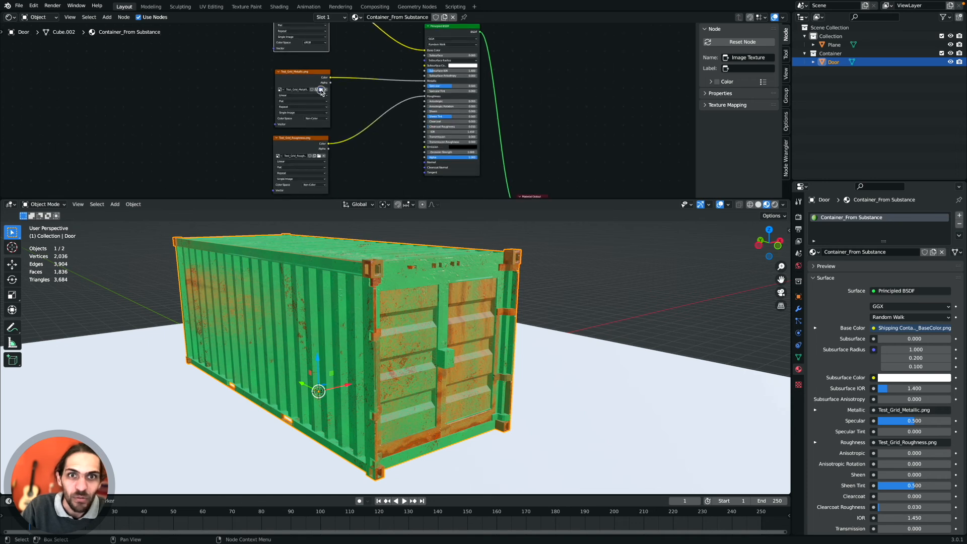
- Load Test_Grid_Metallic.png and Test_Grid_Roughness.png into the metallic and roughness image textures
{"action": "left_click", "coordinate": [321, 90]}
{"action": "double_click", "coordinate": [331, 172]}
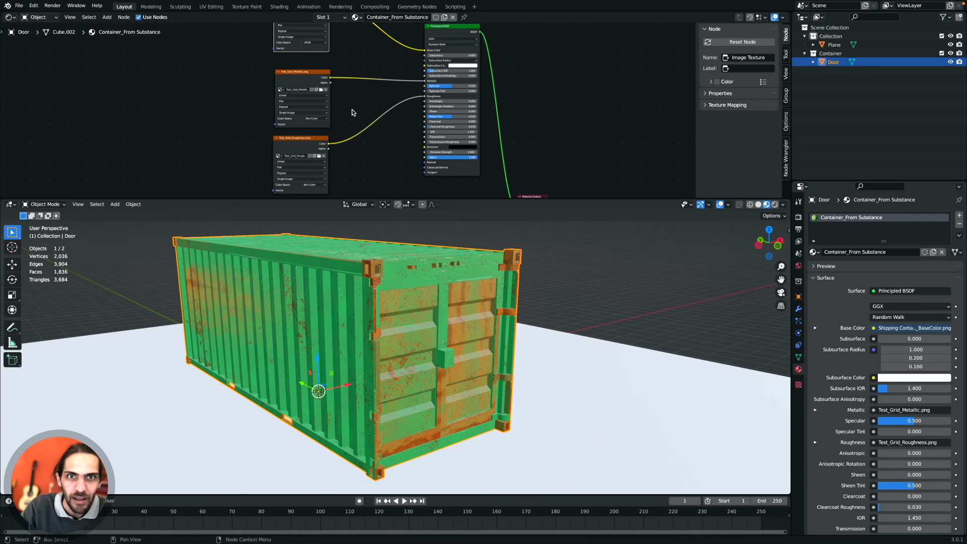
{"action": "left_click", "coordinate": [320, 160]}
{"action": "left_click", "coordinate": [338, 172]}
{"action": "double_click", "coordinate": [340, 172]}
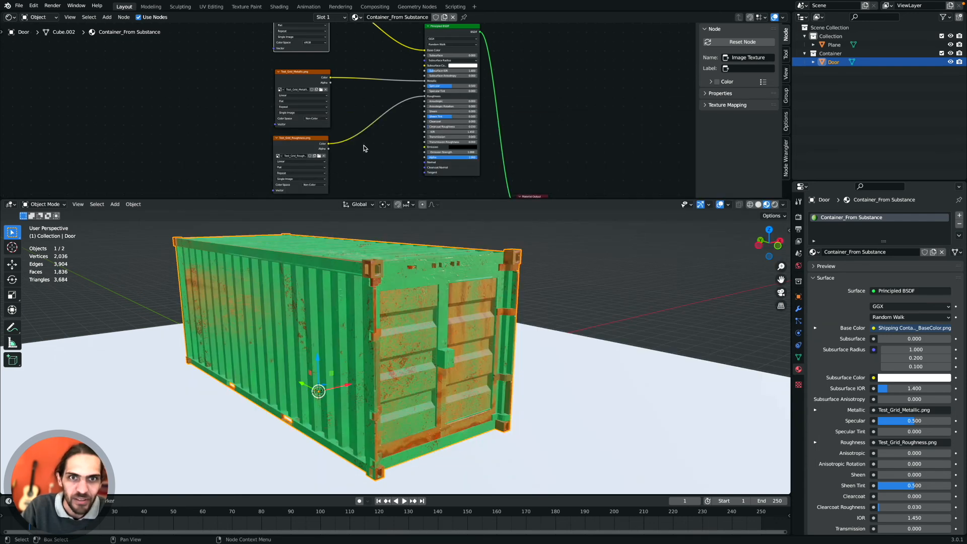
- Load Test_Grid_Normal.png from the Texture folder into the normal image texture feeding the Vector Displacement node
{"action": "scroll", "coordinate": [367, 146], "scroll_direction": "down", "scroll_amount": 5, "text": "shift"}
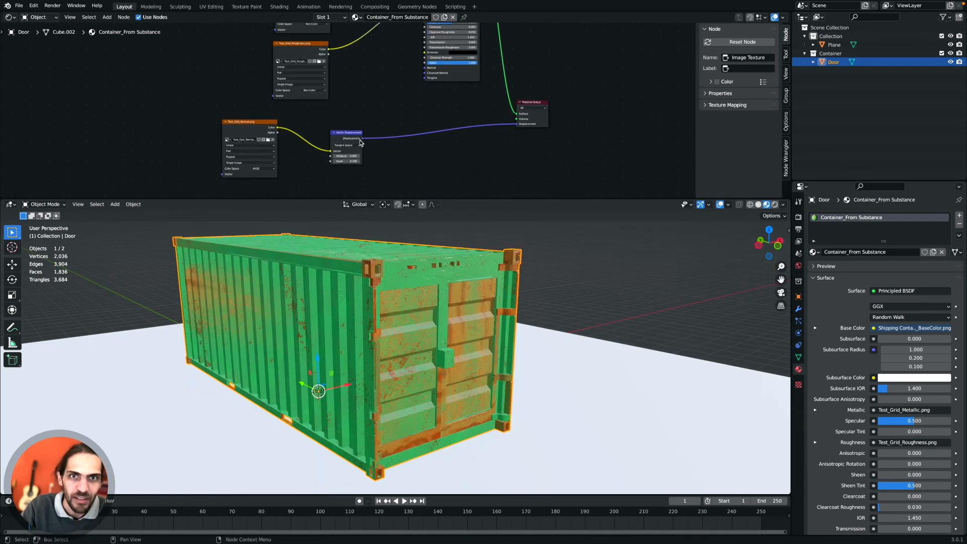
{"action": "left_click", "coordinate": [268, 140]}
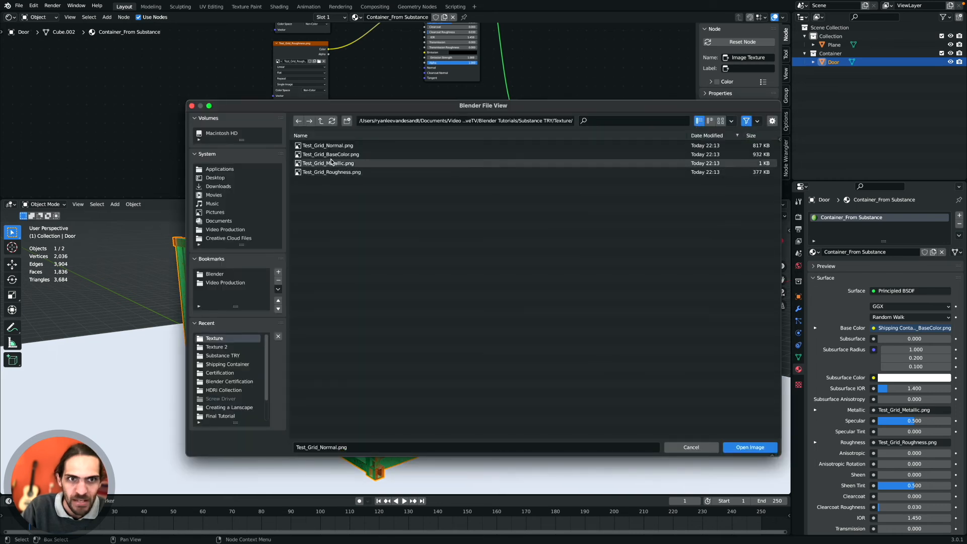
{"action": "double_click", "coordinate": [328, 145]}
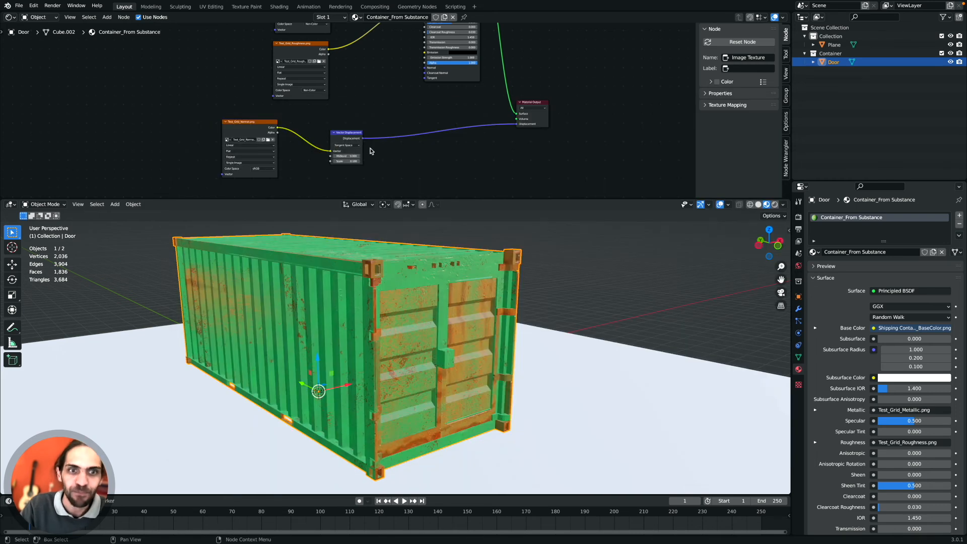
{"action": "scroll", "coordinate": [388, 150], "scroll_direction": "right", "scroll_amount": 1}
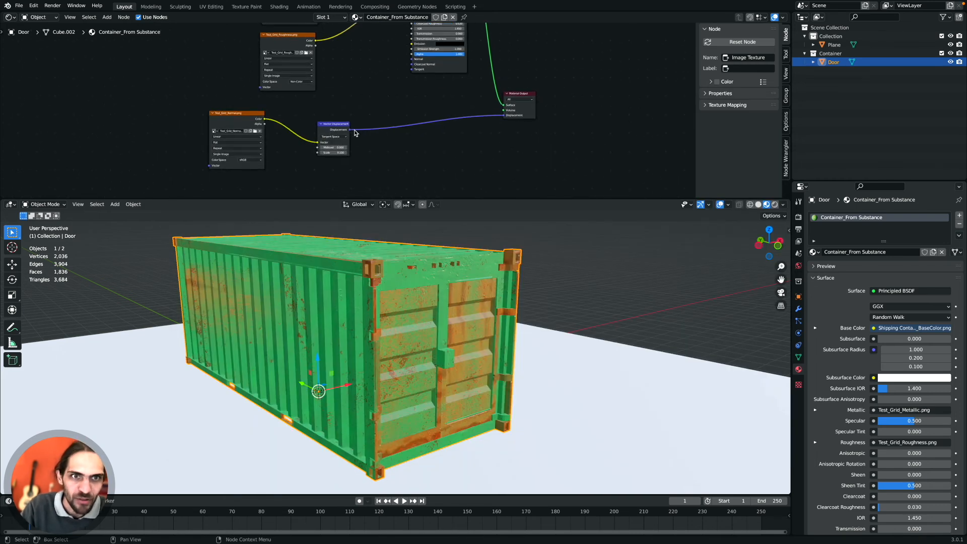
{"action": "mouse_move", "coordinate": [333, 126]}
{"action": "left_mouse_down"}
{"action": "mouse_move", "coordinate": [337, 114]}
{"action": "mouse_move", "coordinate": [356, 124]}
{"action": "mouse_move", "coordinate": [346, 119]}
{"action": "left_mouse_up"}
{"action": "key", "text": "shift+a"}
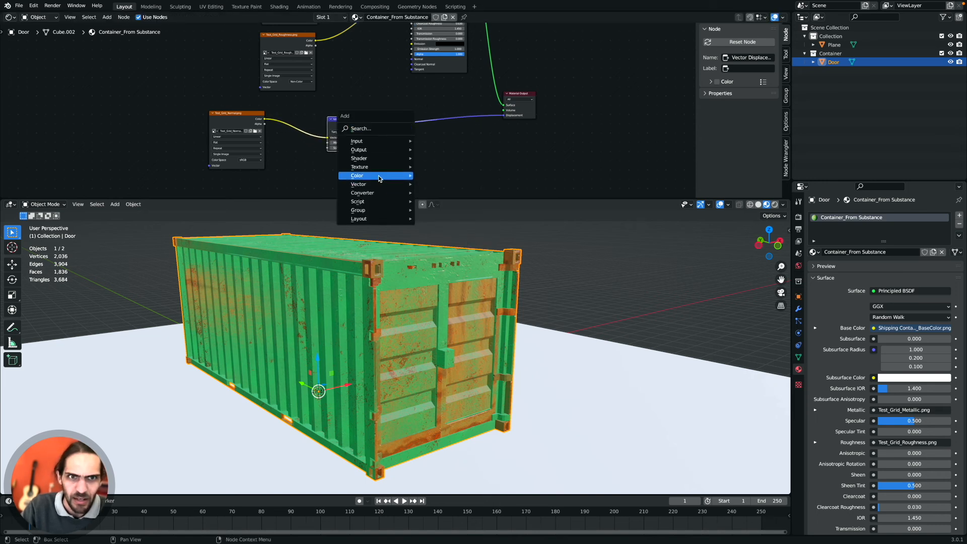
{"action": "mouse_move", "coordinate": [383, 184]}
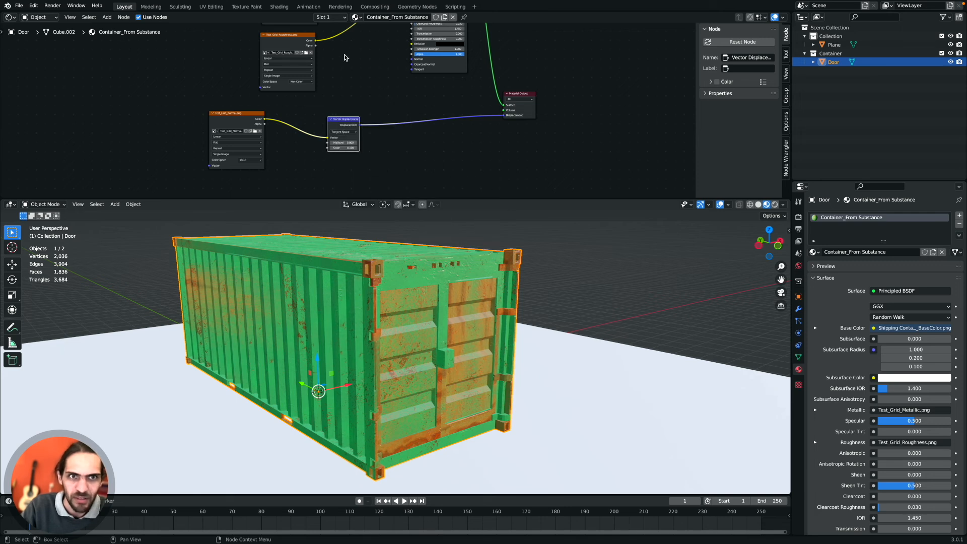
{"action": "left_click_drag", "start_coordinate": [343, 121], "coordinate": [332, 120]}
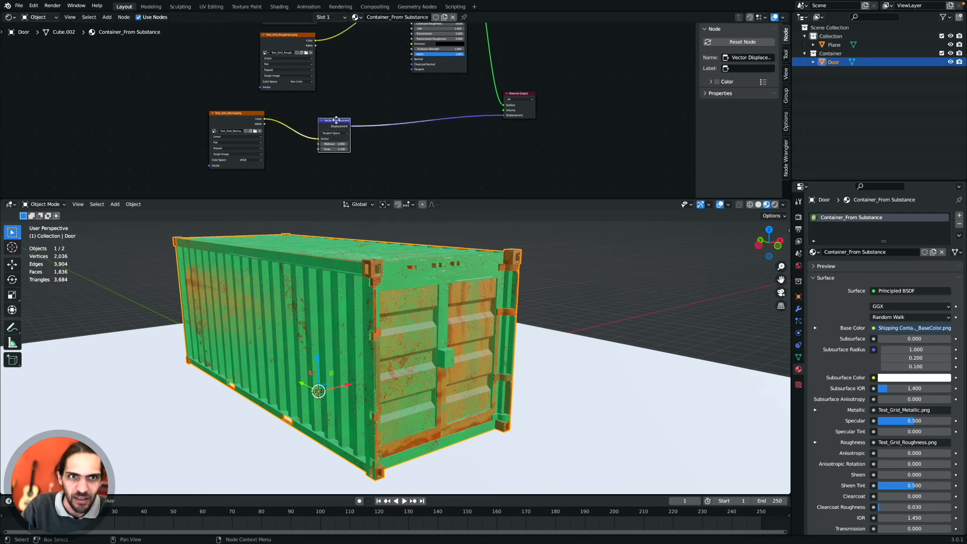
- Set the Vector Displacement node's scale to 0.07
{"action": "left_click", "coordinate": [329, 150]}
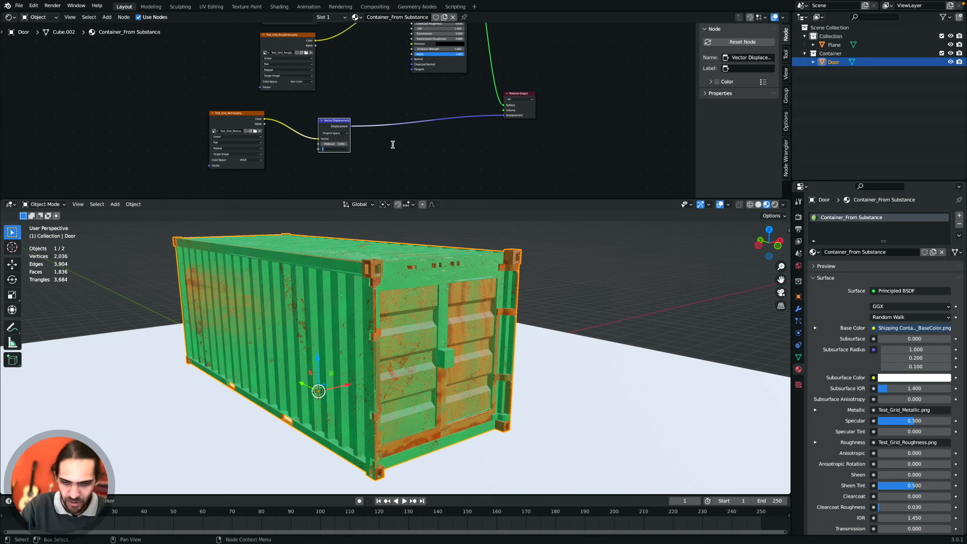
{"action": "type", "text": ".07"}
{"action": "key", "text": "Return"}
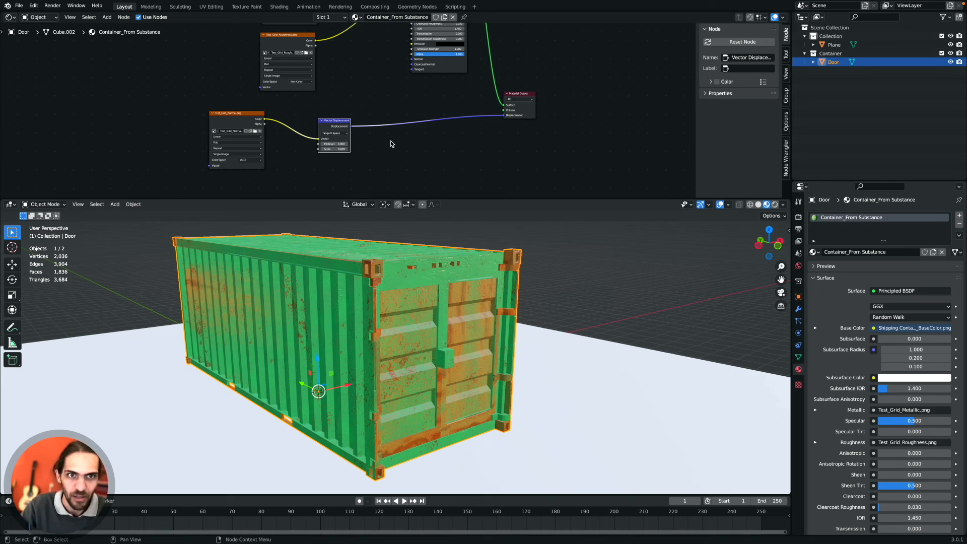
- Move the Material Output node slightly farther from the Principled BSDF and Vector Displacement nodes
{"action": "scroll", "coordinate": [442, 50], "scroll_direction": "up", "scroll_amount": 8}
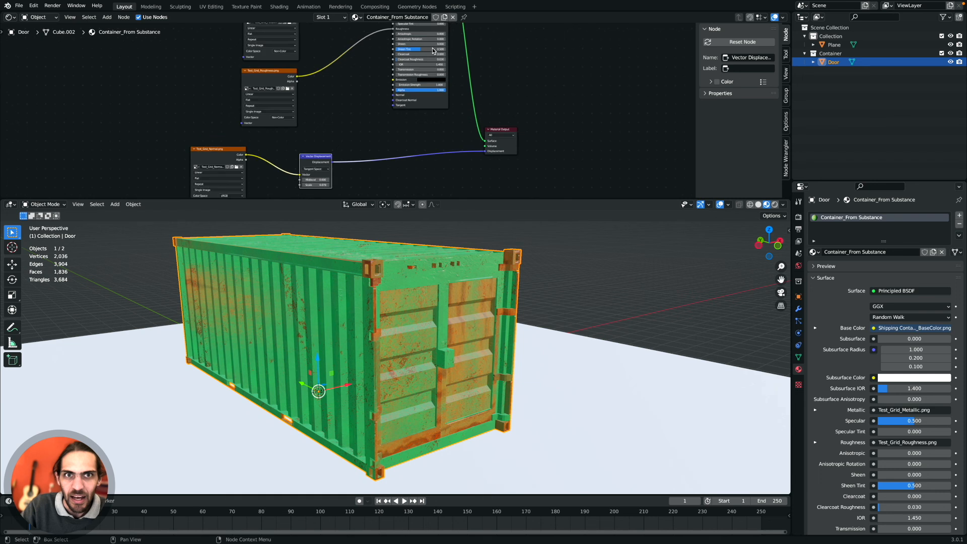
{"action": "scroll", "coordinate": [431, 50], "scroll_direction": "down", "scroll_amount": 8}
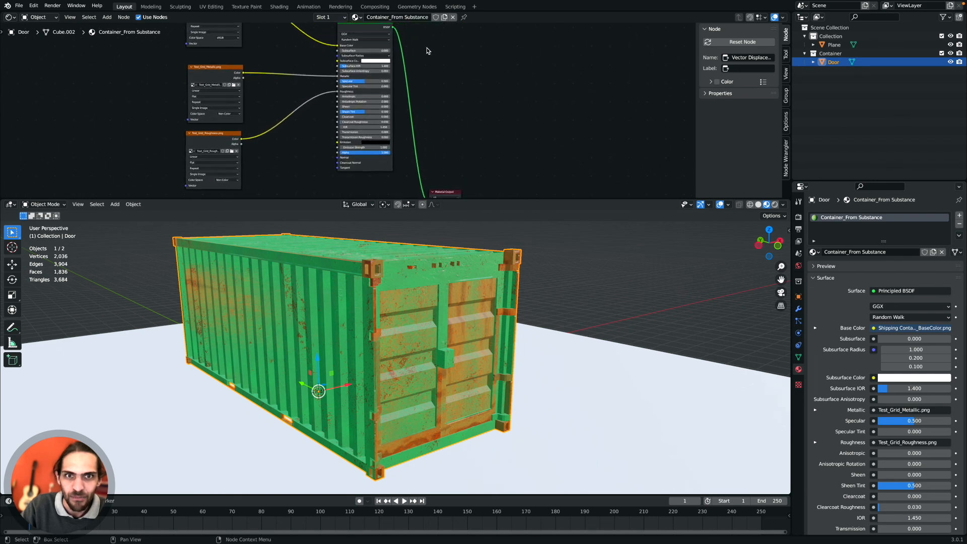
{"action": "left_click_drag", "start_coordinate": [491, 95], "coordinate": [502, 87]}
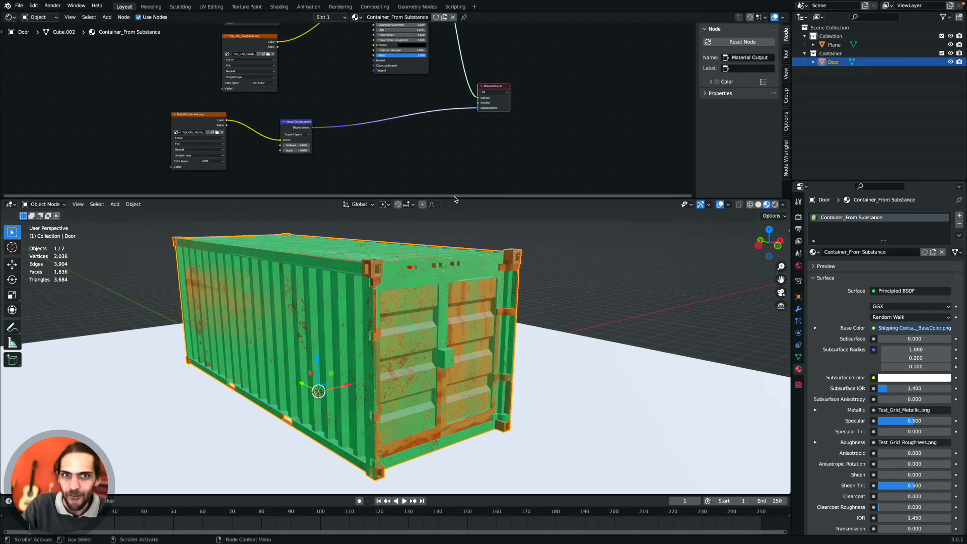
- Enlarge the 3D viewport slightly and switch it to rendered shading
{"action": "left_click_drag", "start_coordinate": [454, 198], "coordinate": [455, 185]}
{"action": "left_click", "coordinate": [783, 191]}
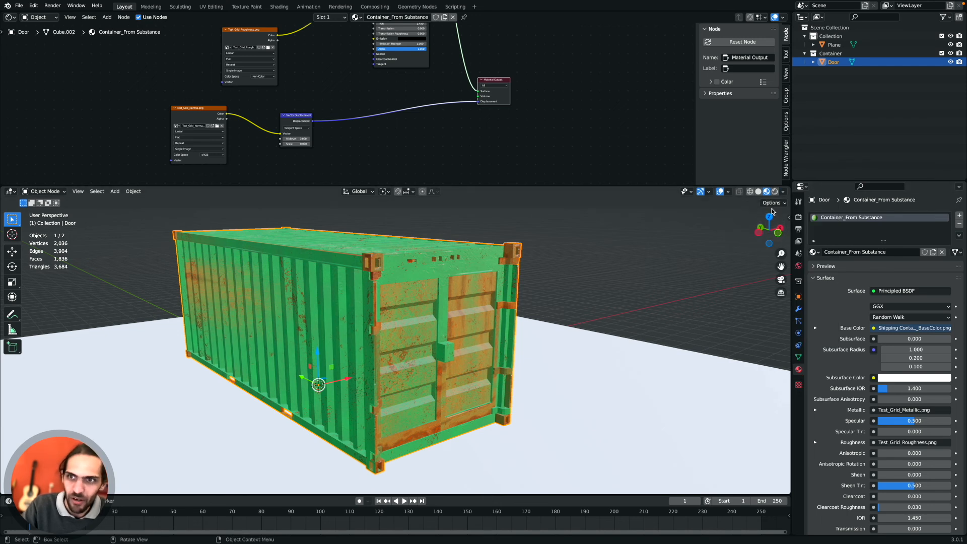
{"action": "left_click", "coordinate": [776, 193]}
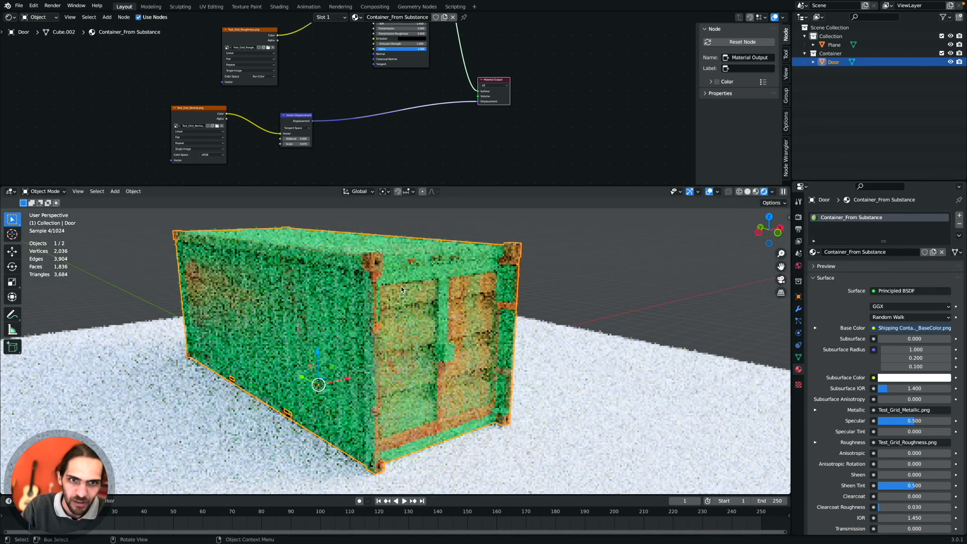
- Deselect the container so it renders without the selection outline
{"action": "scroll", "coordinate": [405, 286], "scroll_direction": "right", "scroll_amount": 5}
{"action": "scroll", "coordinate": [406, 284], "scroll_direction": "right", "scroll_amount": 6}
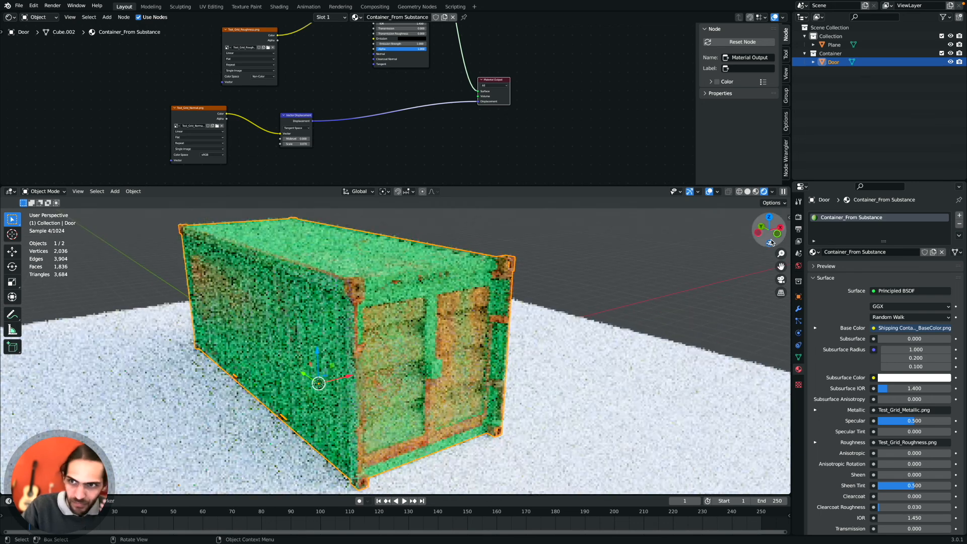
{"action": "scroll", "coordinate": [452, 291], "scroll_direction": "right", "scroll_amount": 6}
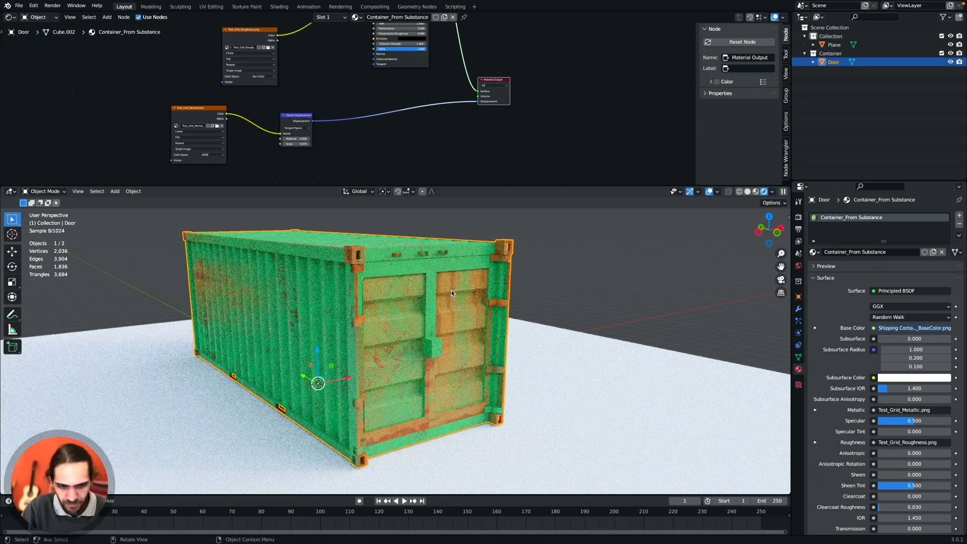
{"action": "key", "text": "alt+a"}
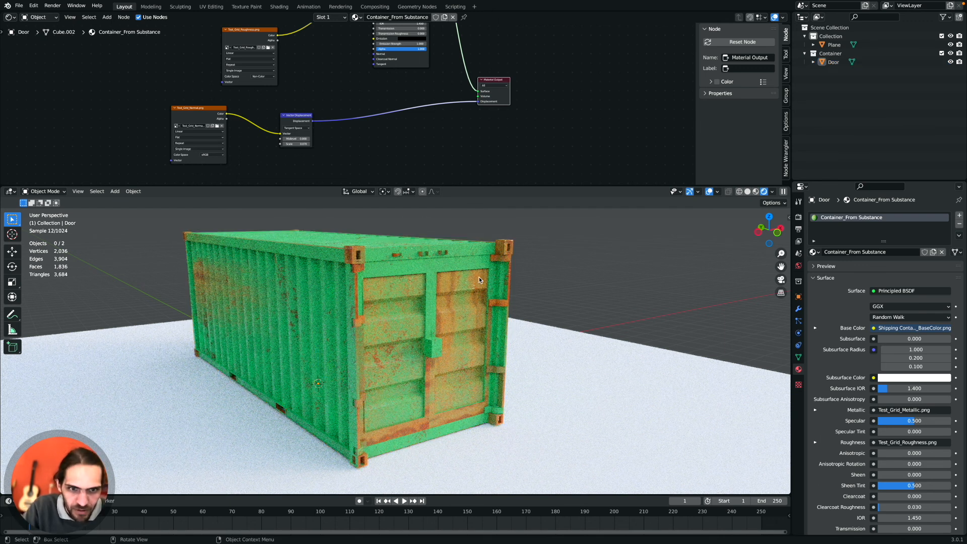
- Examine the rendered green paint and rust on the container's doors, long sides, roof and back end
{"action": "scroll", "coordinate": [479, 281], "scroll_direction": "right", "scroll_amount": 10}
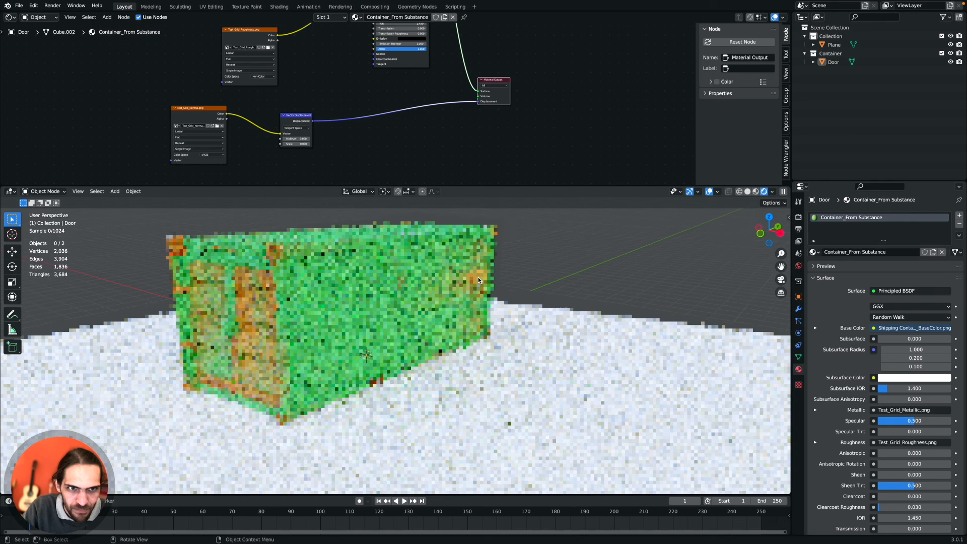
{"action": "scroll", "coordinate": [479, 280], "scroll_direction": "up", "scroll_amount": 5, "text": "shift"}
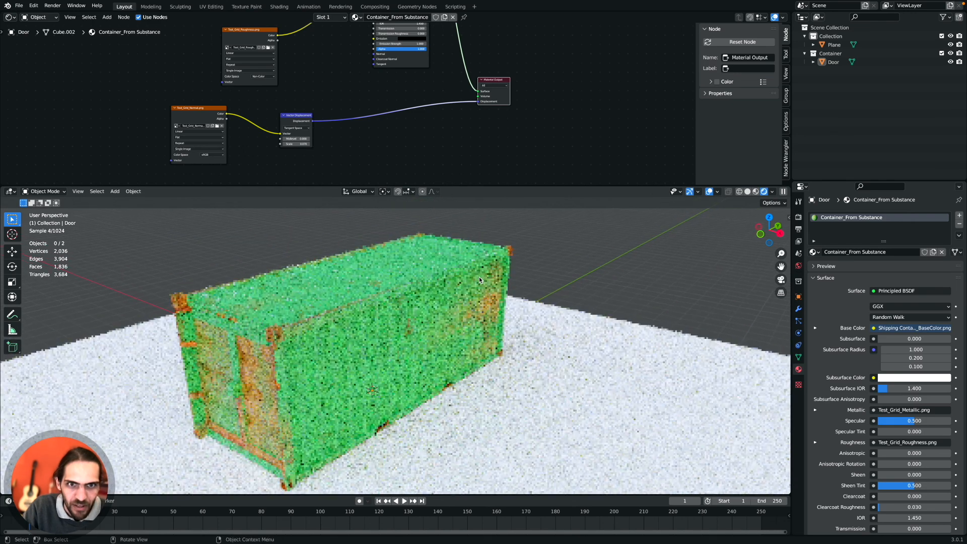
{"action": "scroll", "coordinate": [479, 280], "scroll_direction": "down", "scroll_amount": 5}
{"action": "scroll", "coordinate": [479, 277], "scroll_direction": "down", "scroll_amount": 5}
{"action": "scroll", "coordinate": [479, 276], "scroll_direction": "up", "scroll_amount": 10}
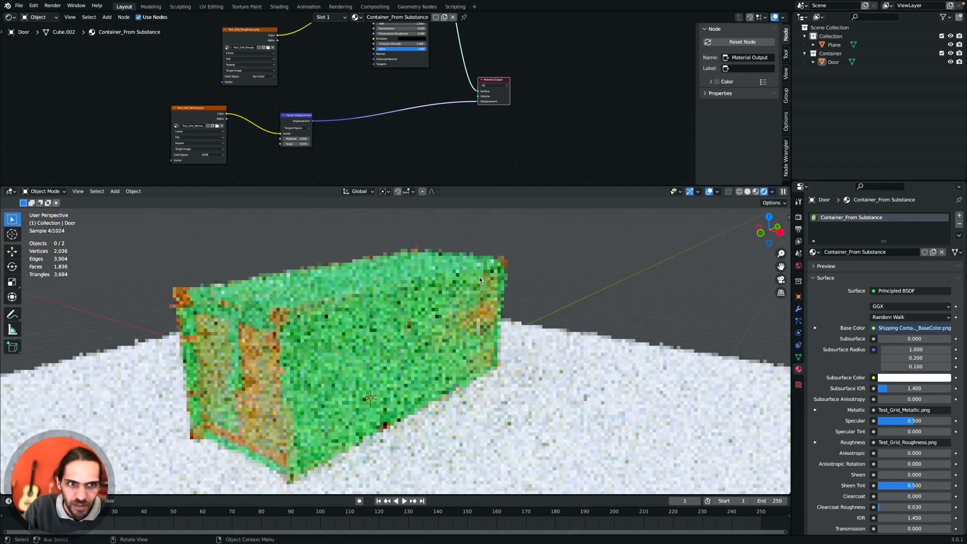
{"action": "scroll", "coordinate": [479, 276], "scroll_direction": "left", "scroll_amount": 5}
{"action": "scroll", "coordinate": [479, 277], "scroll_direction": "down", "scroll_amount": 3}
{"action": "scroll", "coordinate": [479, 277], "scroll_direction": "left", "scroll_amount": 15}
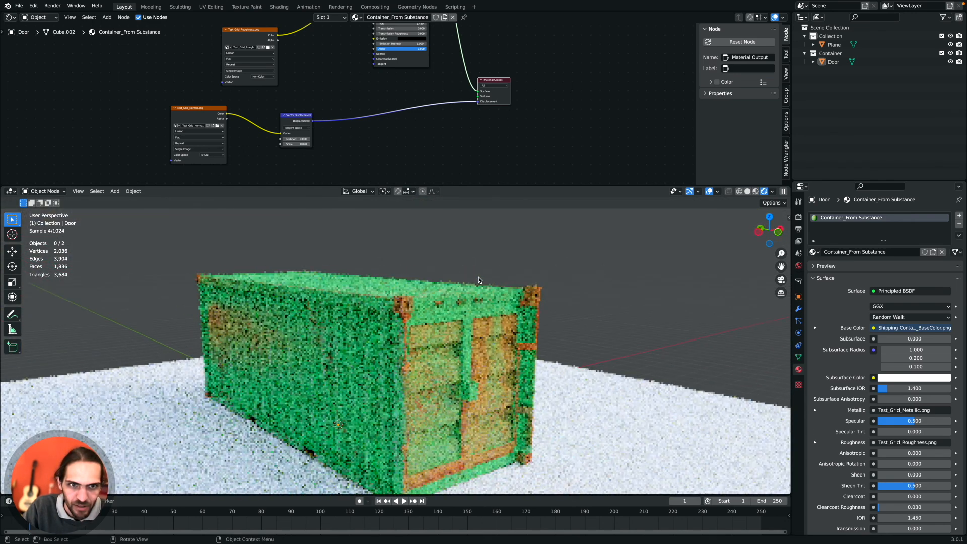
{"action": "scroll", "coordinate": [479, 277], "scroll_direction": "right", "scroll_amount": 10}
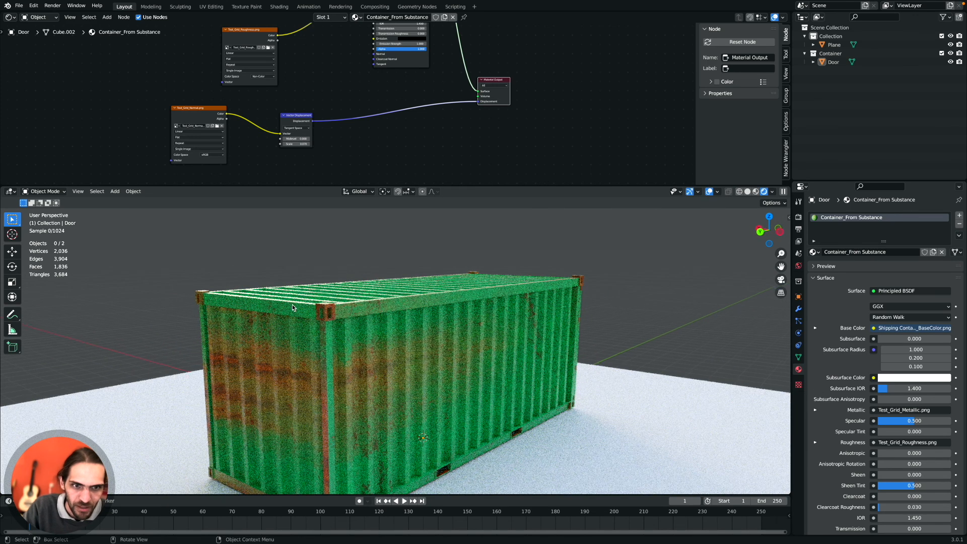
{"action": "scroll", "coordinate": [292, 306], "scroll_direction": "right", "scroll_amount": 10}
{"action": "scroll", "coordinate": [292, 307], "scroll_direction": "right", "scroll_amount": 10}
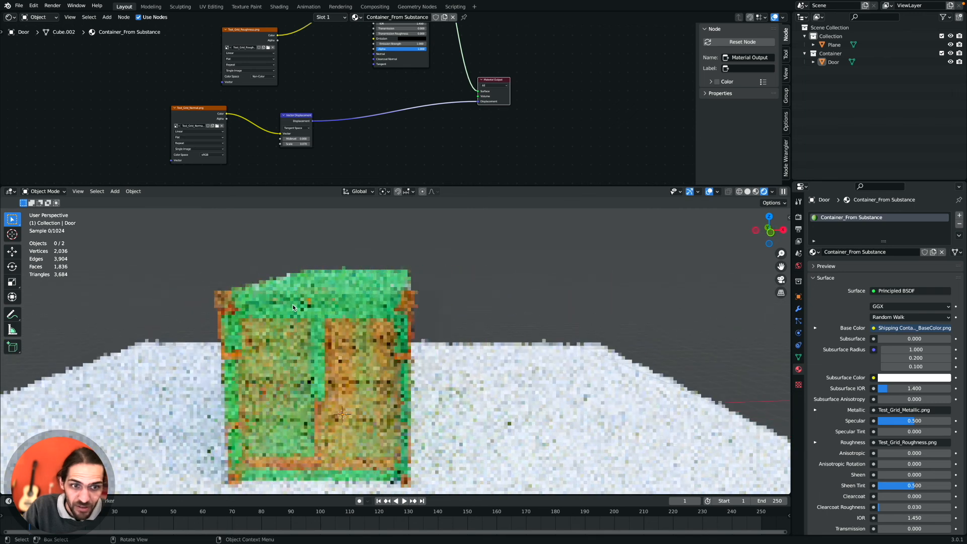
{"action": "scroll", "coordinate": [291, 308], "scroll_direction": "right", "scroll_amount": 10}
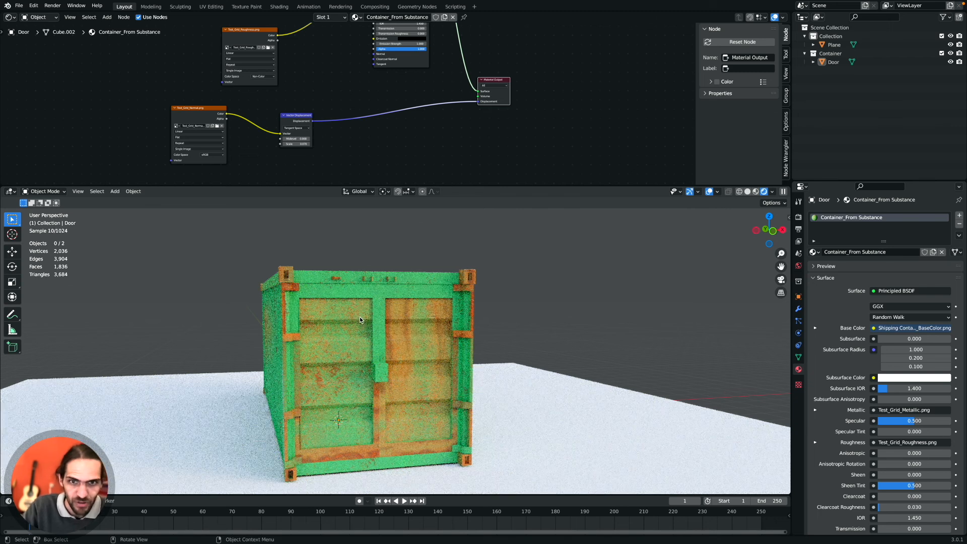
{"action": "scroll", "coordinate": [371, 320], "scroll_direction": "right", "scroll_amount": 5}
{"action": "scroll", "coordinate": [372, 319], "scroll_direction": "up", "scroll_amount": 5}
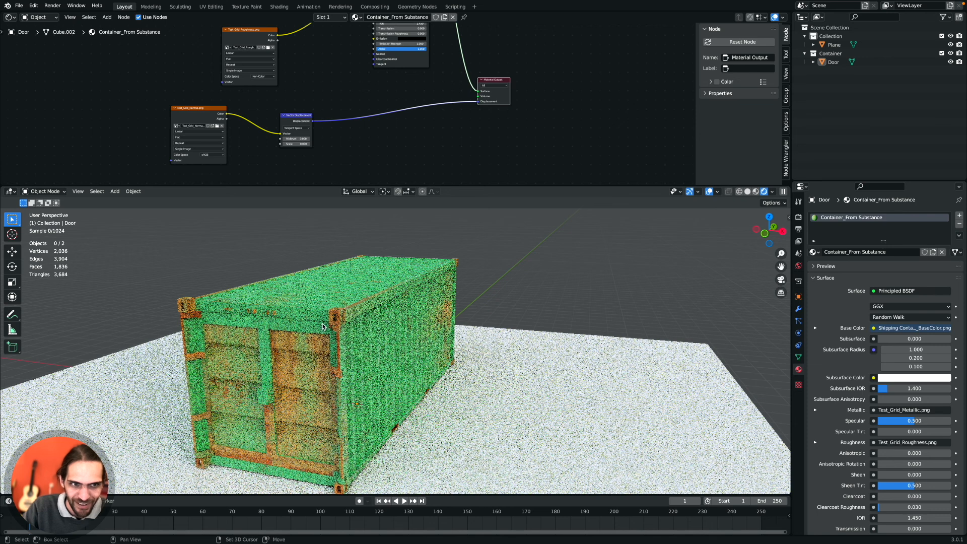
{"action": "scroll", "coordinate": [322, 327], "scroll_direction": "left", "scroll_amount": 5}
{"action": "scroll", "coordinate": [338, 324], "scroll_direction": "left", "scroll_amount": 10}
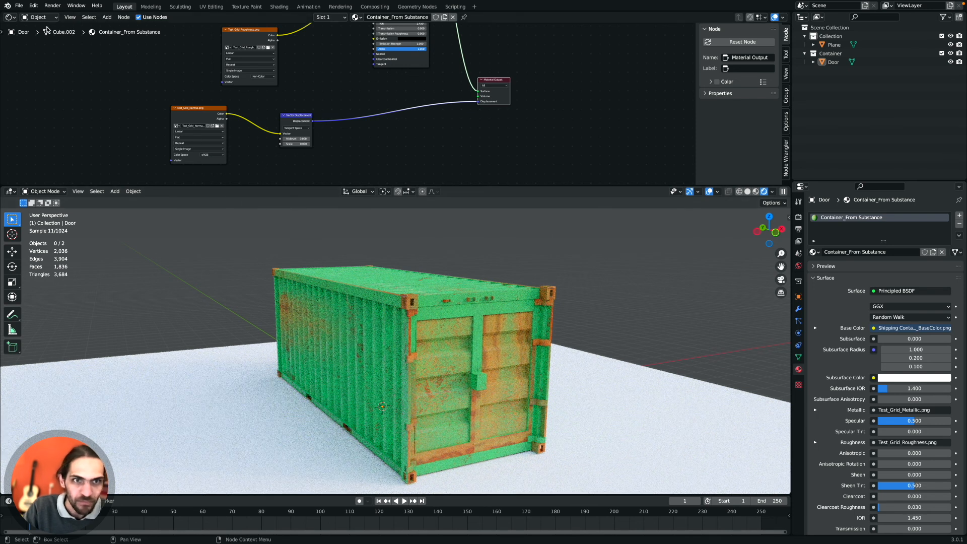
- Load Test_Grid_BaseColor.png from the Texture folder into the image texture feeding the Base Color
{"action": "scroll", "coordinate": [328, 82], "scroll_direction": "up", "scroll_amount": 3, "text": "shift"}
{"action": "scroll", "coordinate": [328, 83], "scroll_direction": "up", "scroll_amount": 3, "text": "shift"}
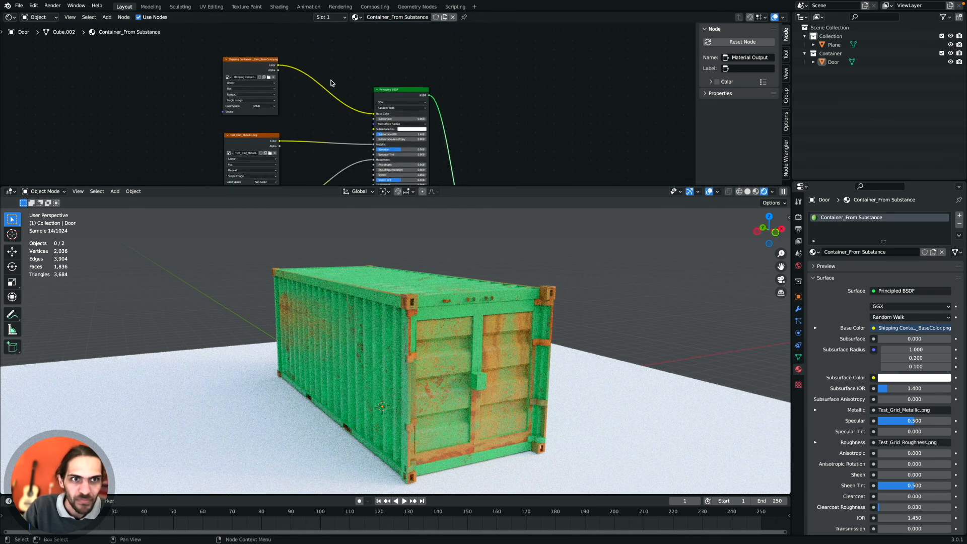
{"action": "left_click", "coordinate": [270, 70]}
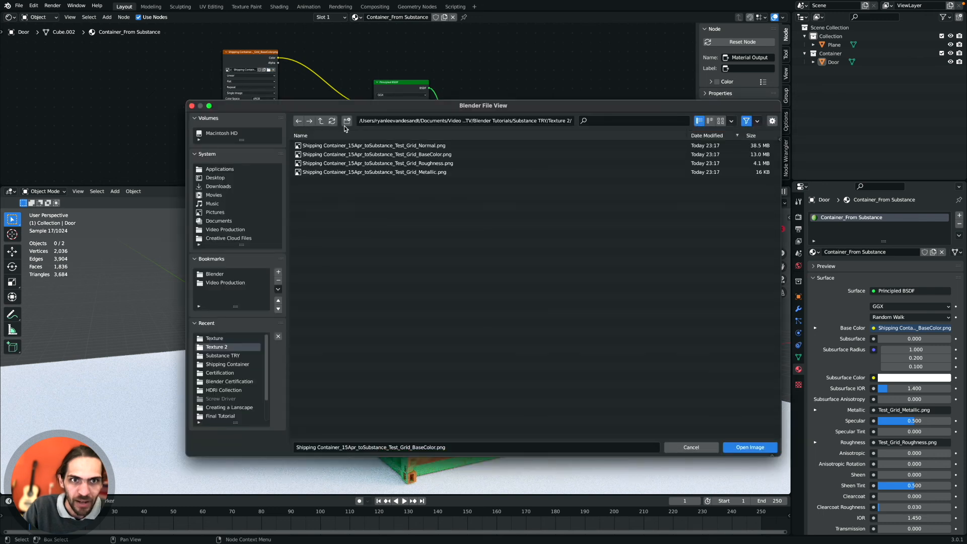
{"action": "left_click", "coordinate": [321, 121]}
{"action": "double_click", "coordinate": [324, 153]}
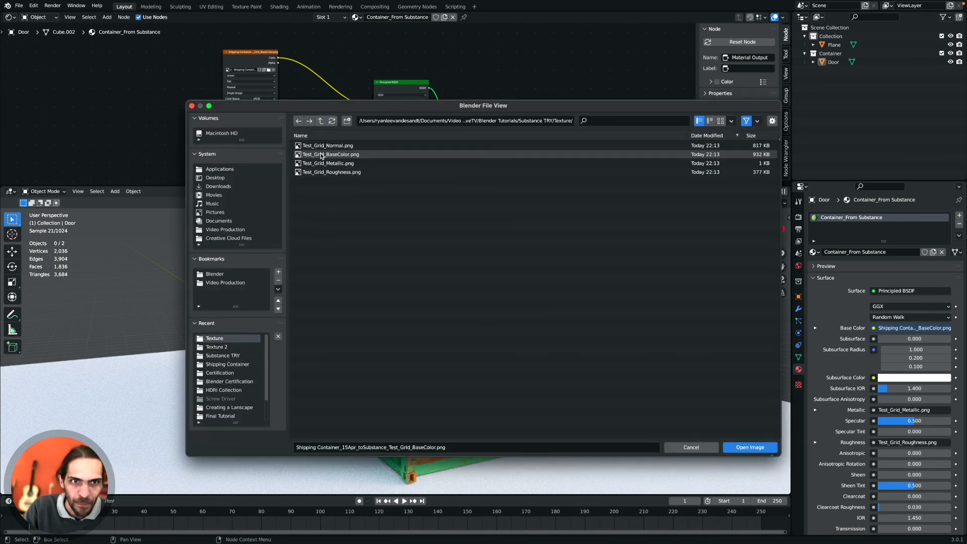
{"action": "double_click", "coordinate": [328, 154]}
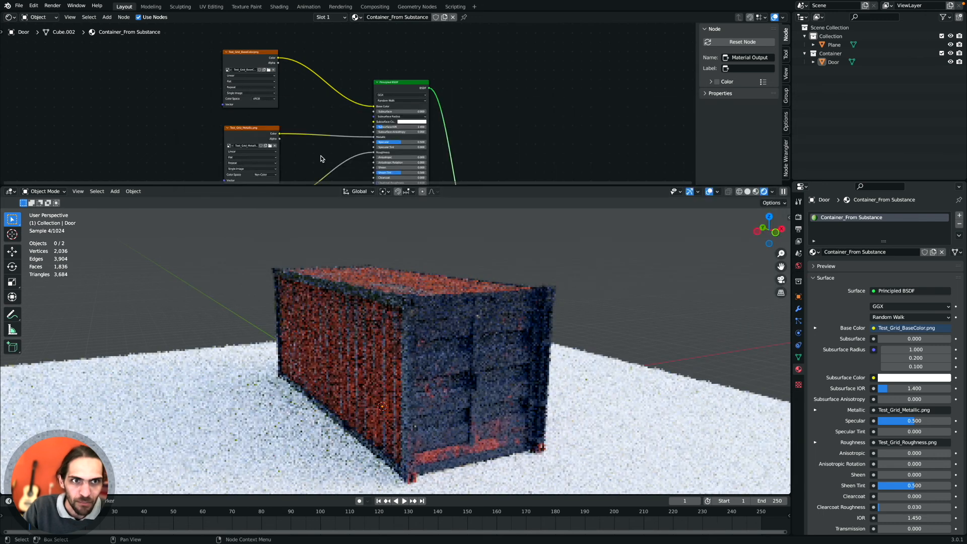
- Reload Test_Grid_Metallic.png and Test_Grid_Roughness.png from the Texture folder into the metallic and roughness image textures
{"action": "left_click", "coordinate": [270, 145]}
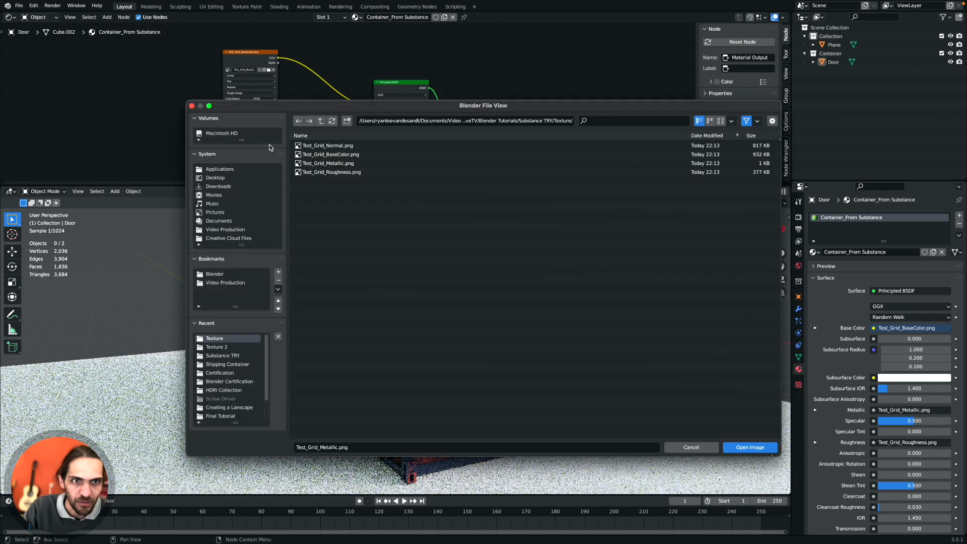
{"action": "double_click", "coordinate": [322, 164]}
{"action": "scroll", "coordinate": [307, 117], "scroll_direction": "down", "scroll_amount": 3}
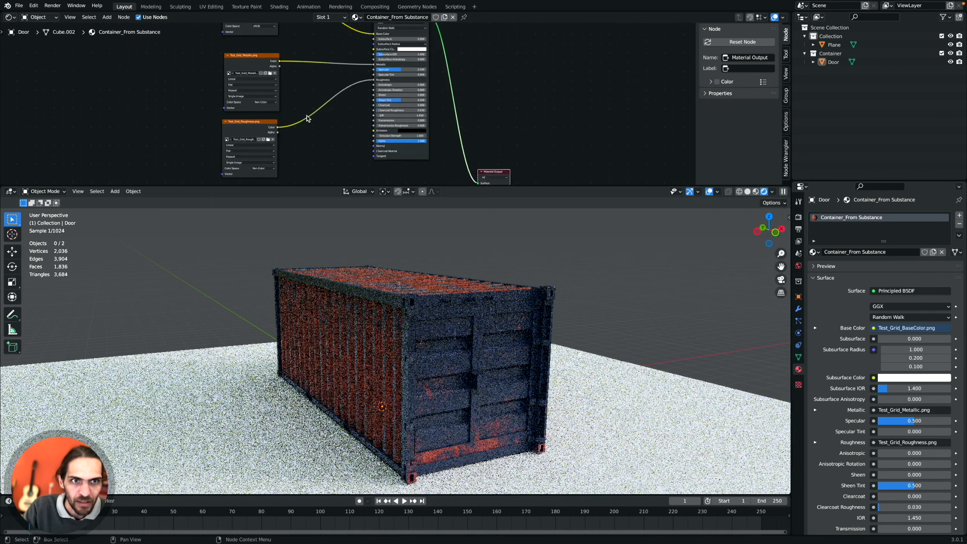
{"action": "left_click", "coordinate": [269, 137]}
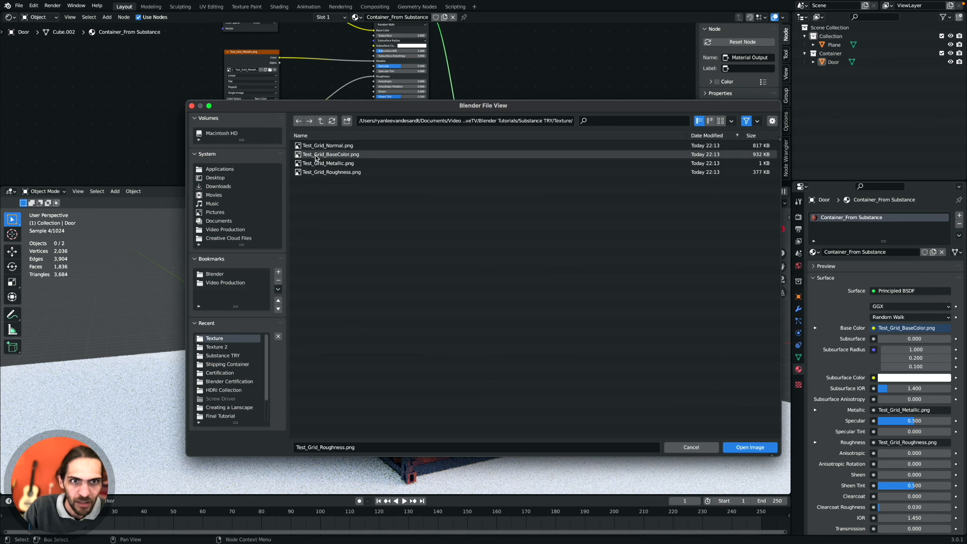
{"action": "left_click", "coordinate": [321, 173]}
{"action": "double_click", "coordinate": [322, 173]}
- Reload Test_Grid_Normal.png from the Texture folder into the image texture feeding the Vector Displacement node
{"action": "scroll", "coordinate": [272, 116], "scroll_direction": "down", "scroll_amount": 4}
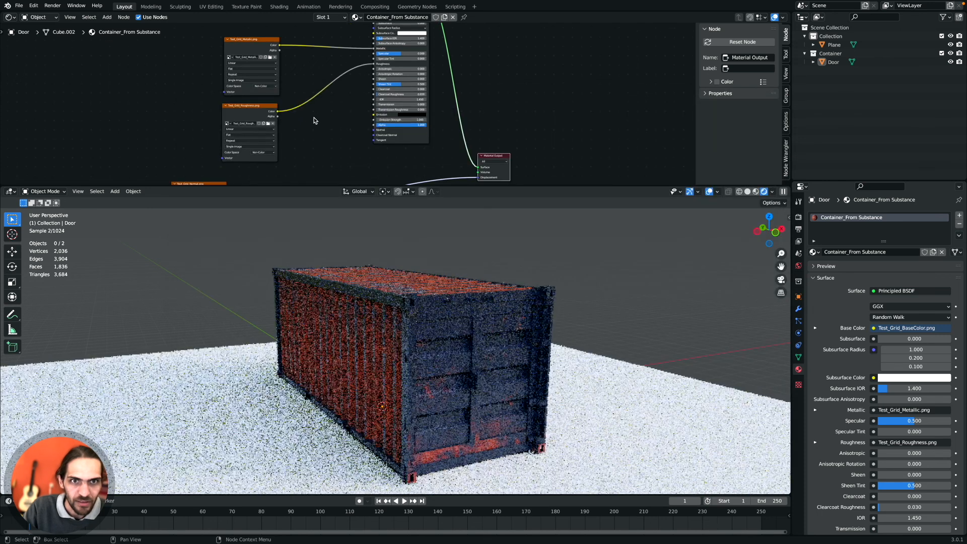
{"action": "left_click", "coordinate": [221, 109]}
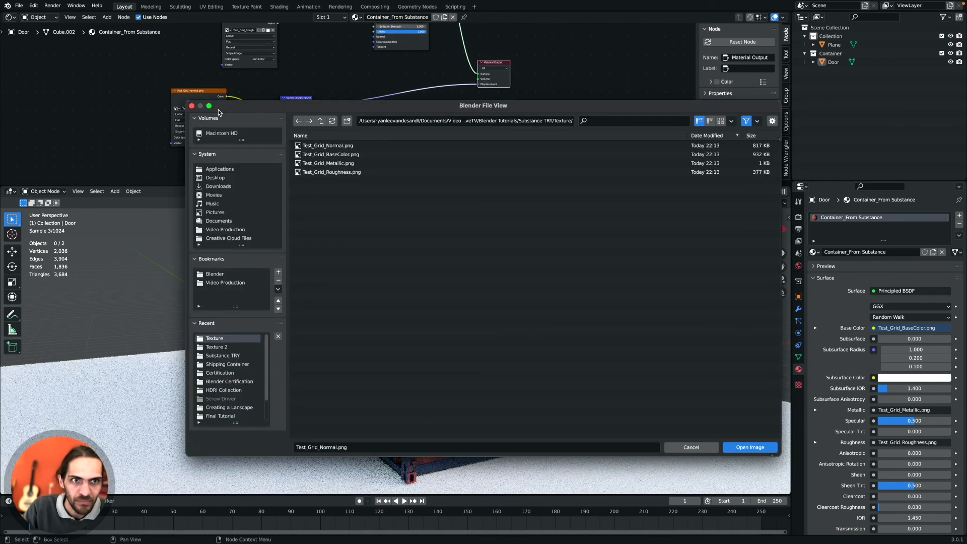
{"action": "double_click", "coordinate": [313, 147]}
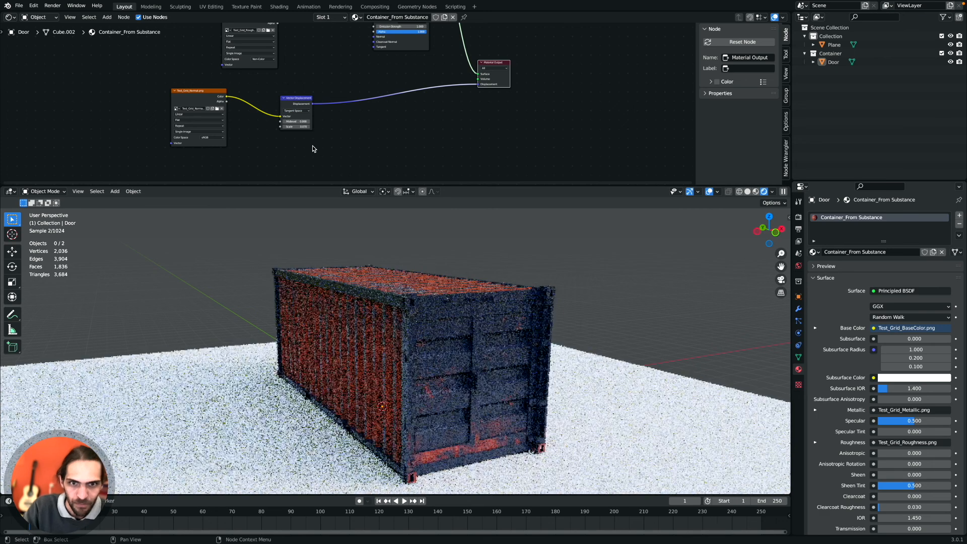
- Examine the container's roof, side and doors rendered with the Test_Grid texture set
{"action": "scroll", "coordinate": [468, 306], "scroll_direction": "right", "scroll_amount": 2, "text": "shift"}
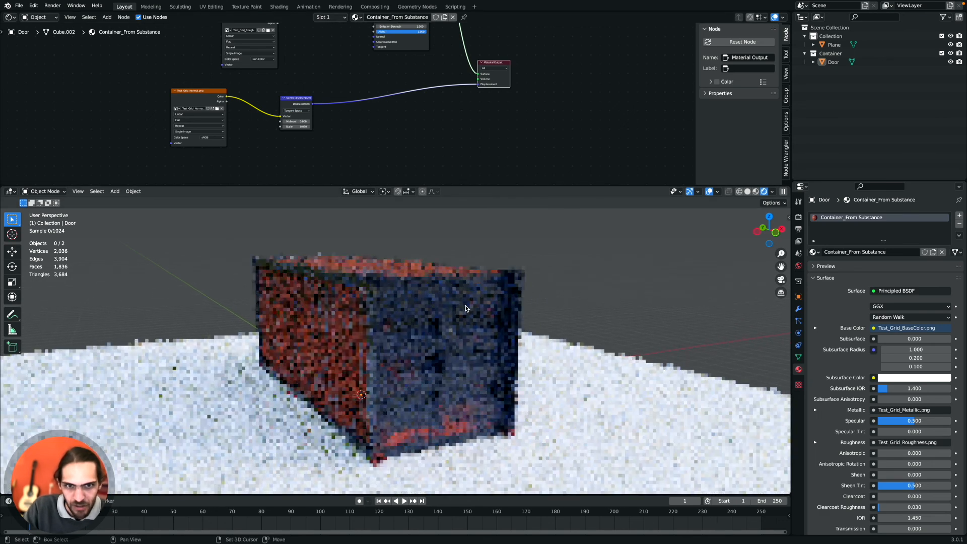
{"action": "scroll", "coordinate": [454, 305], "scroll_direction": "up", "scroll_amount": 4}
{"action": "scroll", "coordinate": [454, 308], "scroll_direction": "down", "scroll_amount": 5}
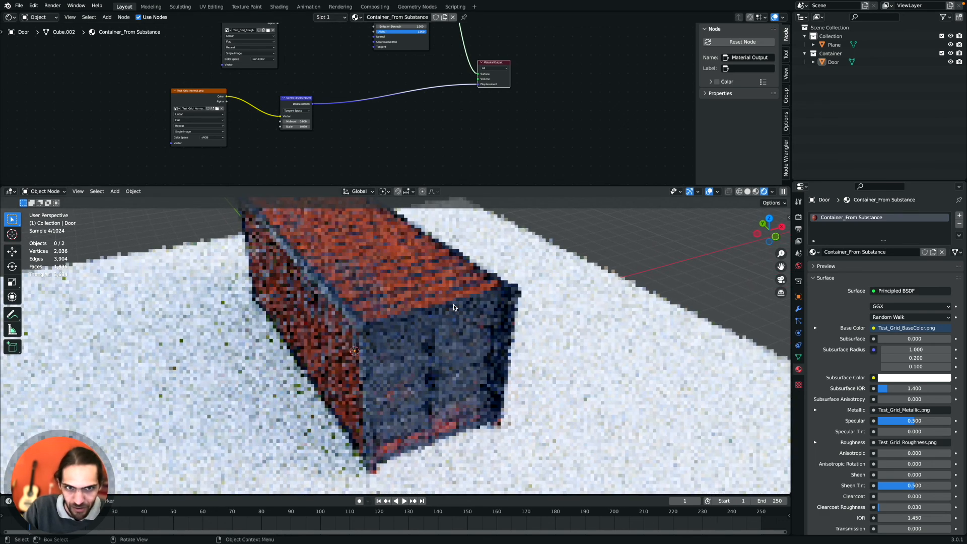
{"action": "scroll", "coordinate": [454, 308], "scroll_direction": "up", "scroll_amount": 2, "text": "shift"}
{"action": "scroll", "coordinate": [454, 307], "scroll_direction": "up", "scroll_amount": 4}
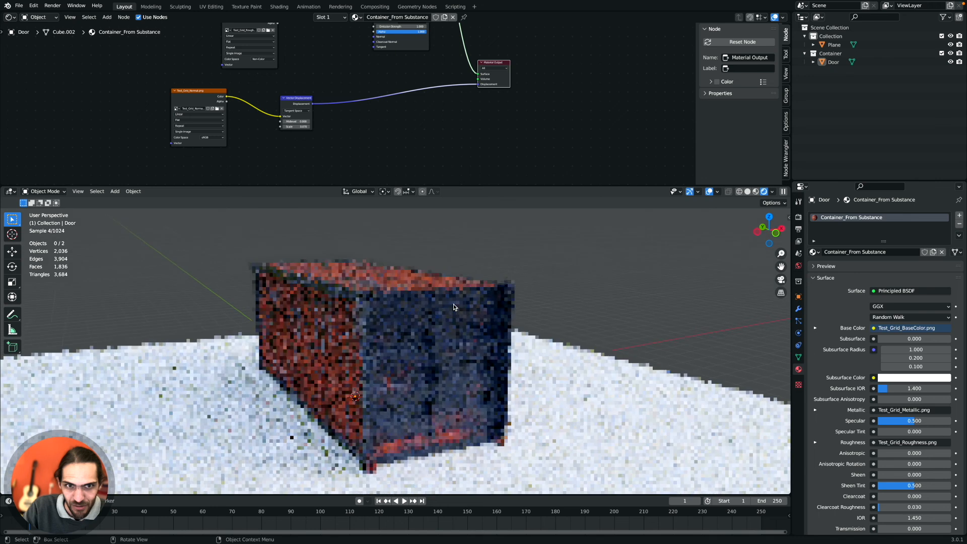
{"action": "scroll", "coordinate": [454, 306], "scroll_direction": "down", "scroll_amount": 2}
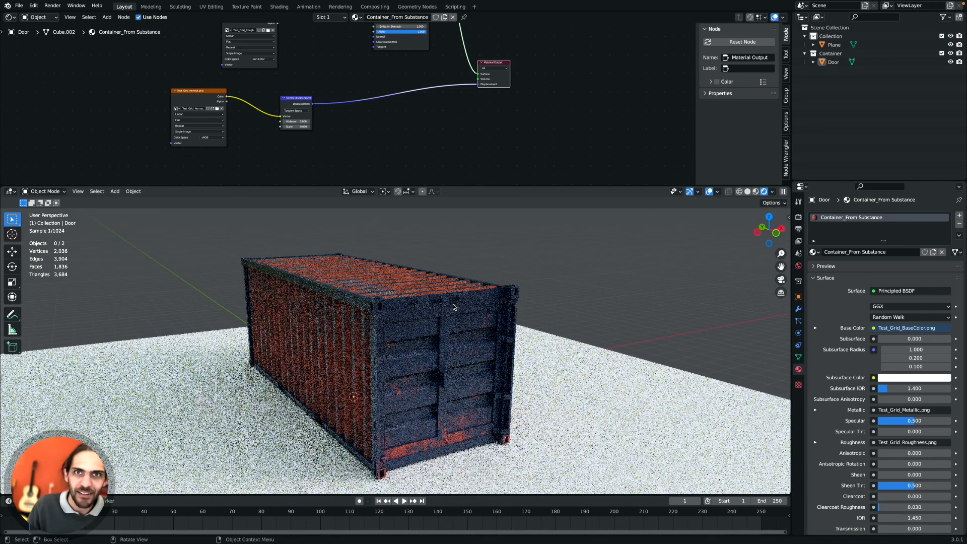